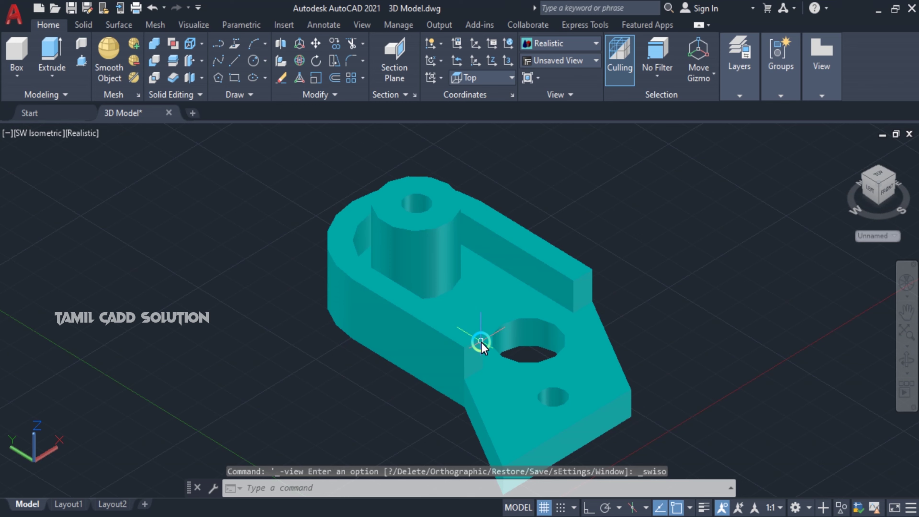
Step: Start a new blank drawing from the Start page
{"action": "scroll", "coordinate": [481, 343], "scroll_direction": "down", "scroll_amount": 2}
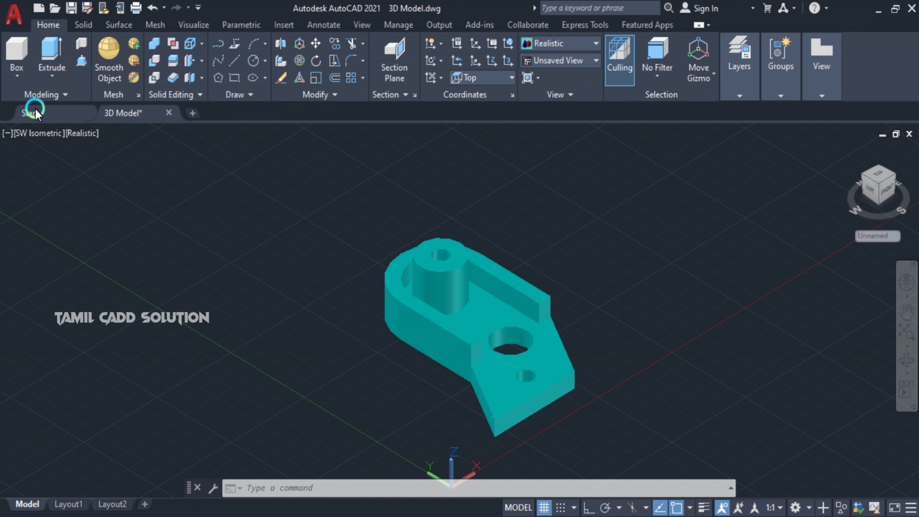
{"action": "left_click", "coordinate": [35, 112]}
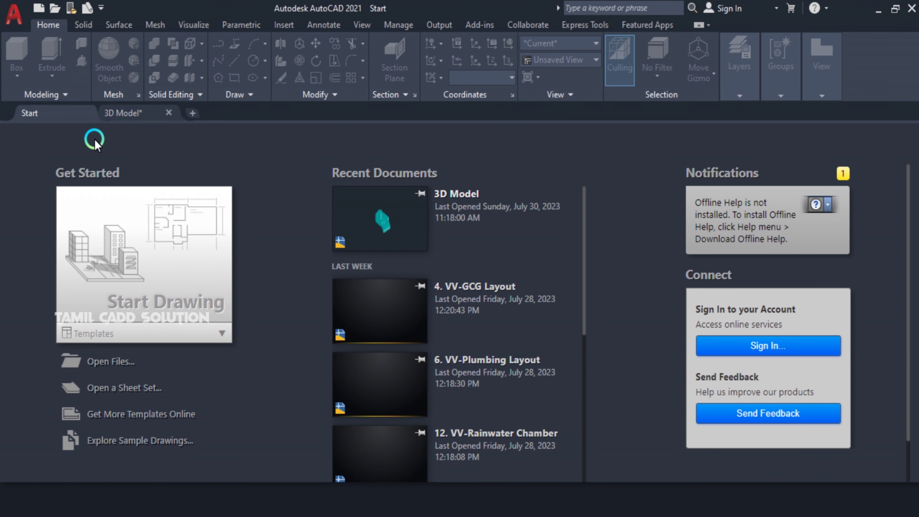
{"action": "left_click", "coordinate": [107, 217]}
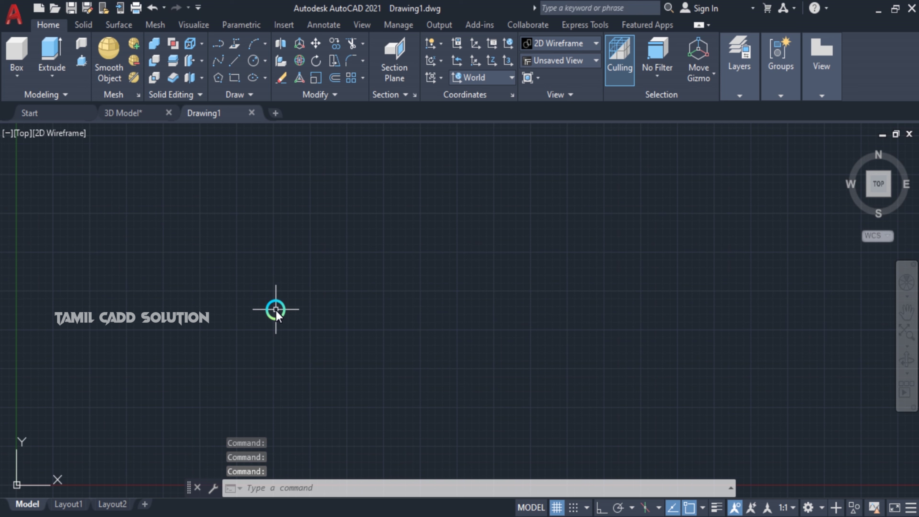
Step: Set Decimal length units at 0.0 precision, Millimeters insertion scale, and Decimal Degrees angles
{"action": "type", "text": "un"}
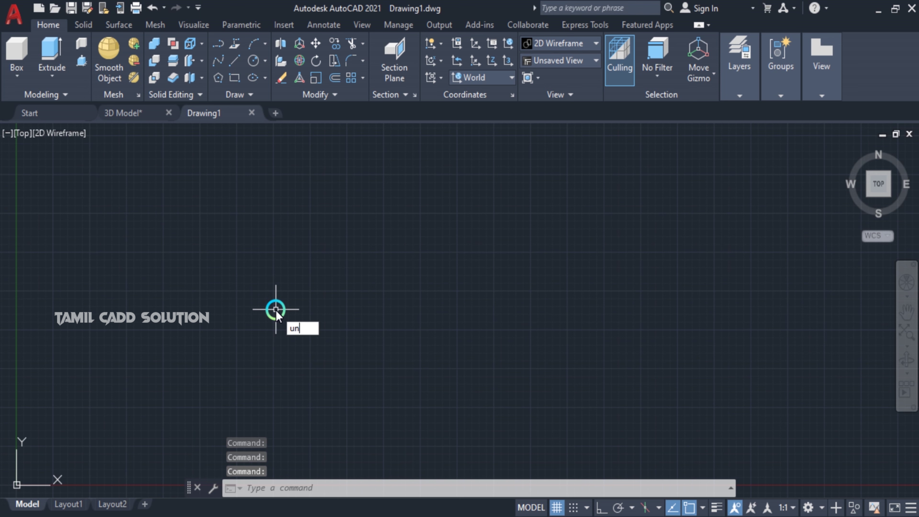
{"action": "key", "text": "Return"}
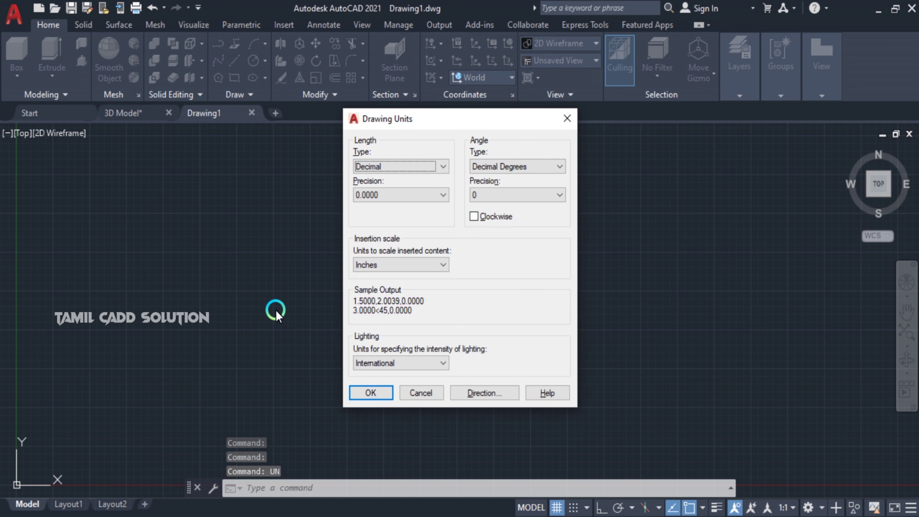
{"action": "left_click", "coordinate": [400, 178]}
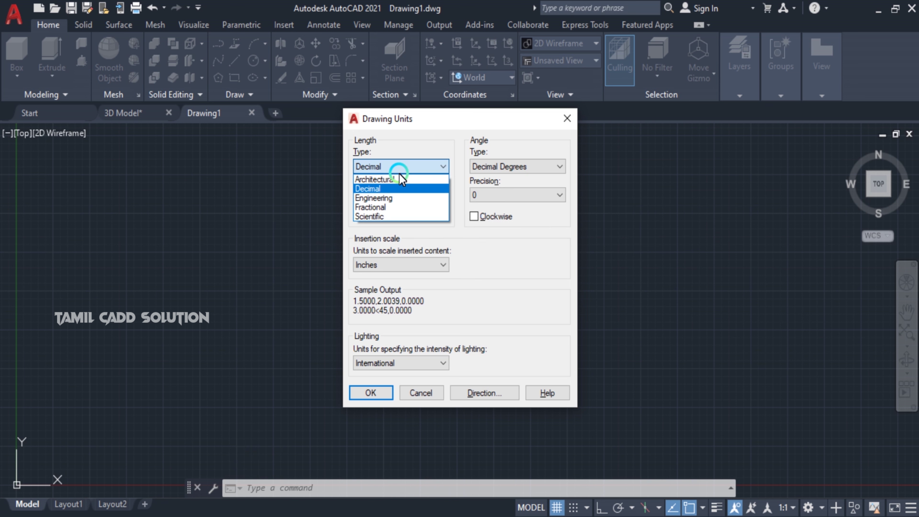
{"action": "left_click", "coordinate": [377, 189]}
{"action": "left_click", "coordinate": [381, 195]}
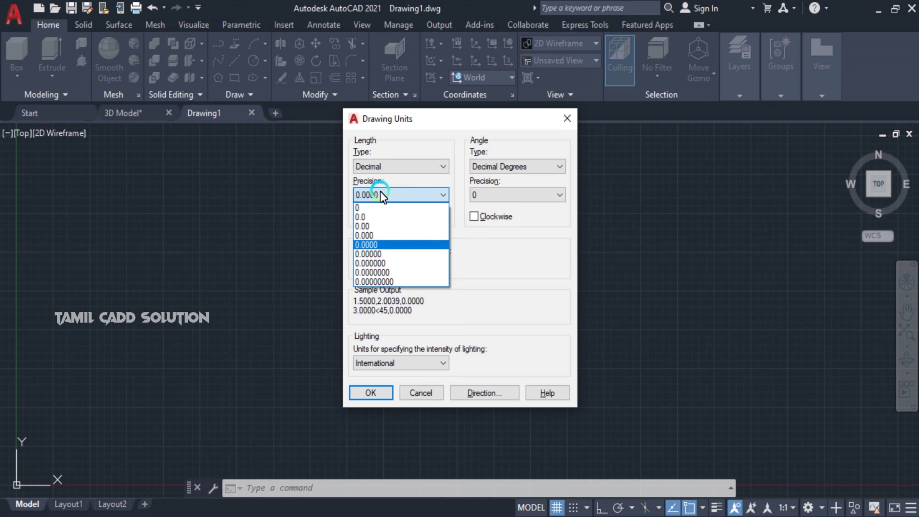
{"action": "left_click", "coordinate": [365, 217]}
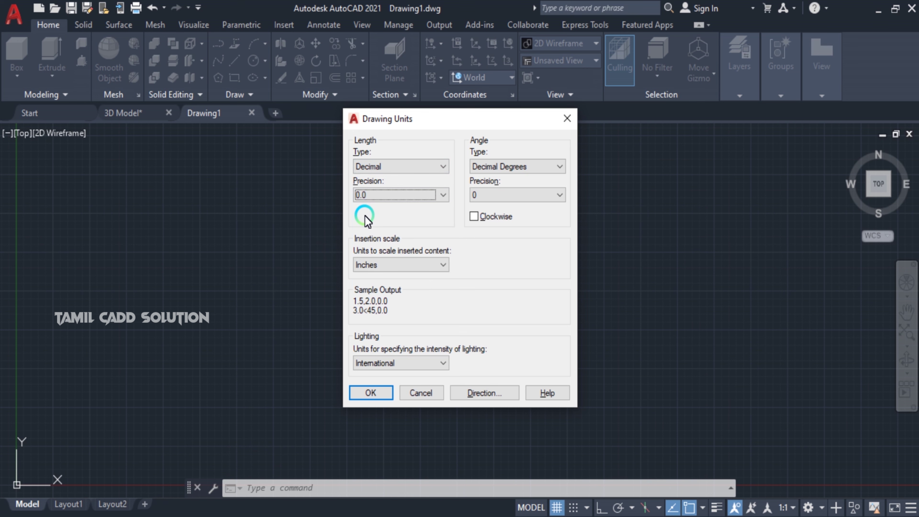
{"action": "left_click", "coordinate": [383, 264]}
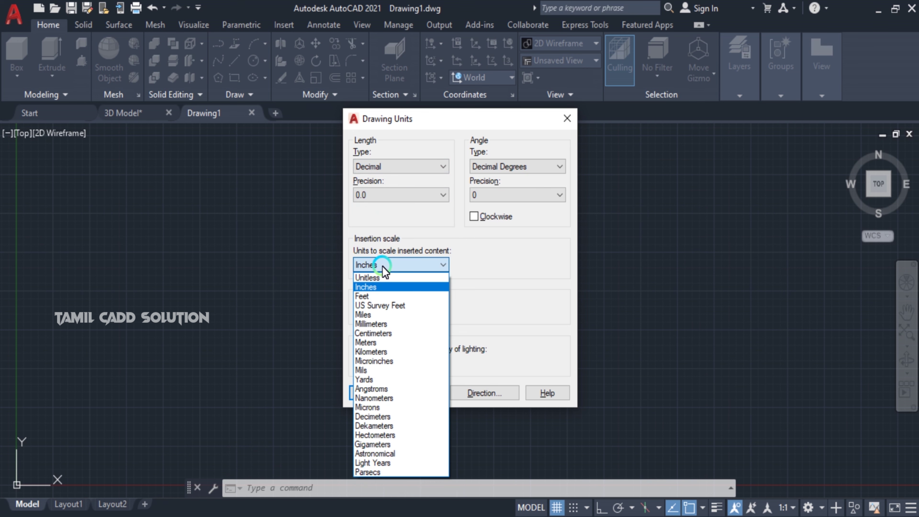
{"action": "left_click", "coordinate": [373, 325]}
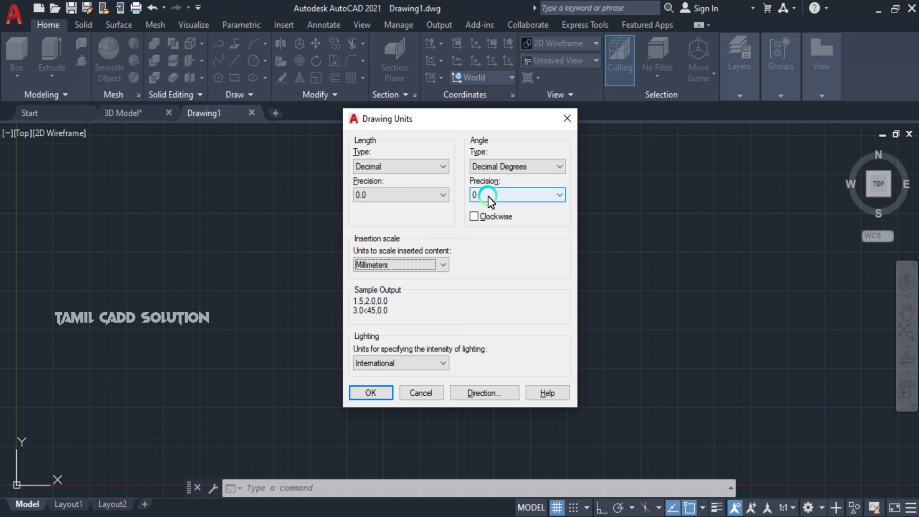
{"action": "left_click", "coordinate": [487, 168]}
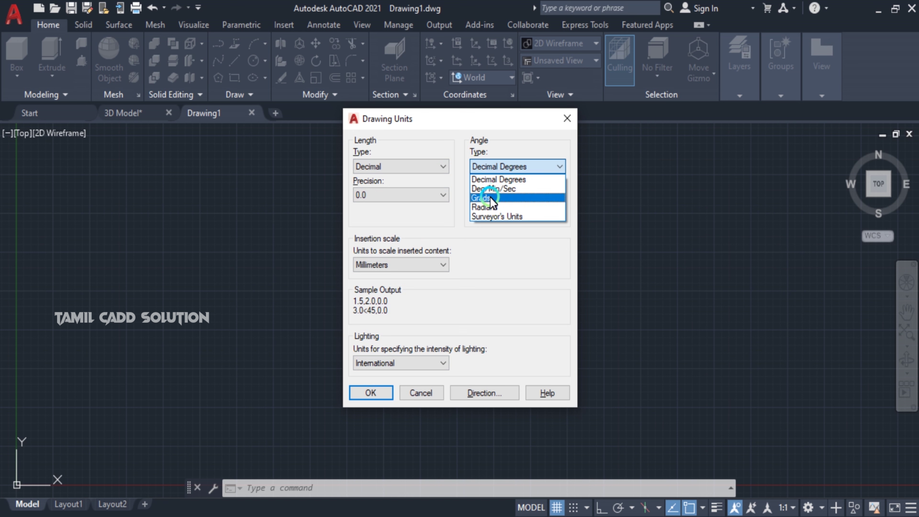
{"action": "left_click", "coordinate": [507, 271]}
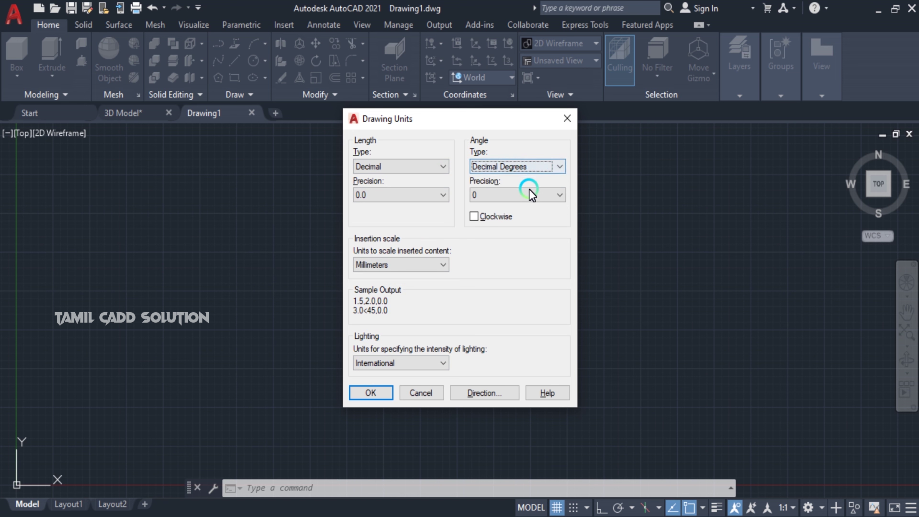
{"action": "left_click", "coordinate": [367, 393]}
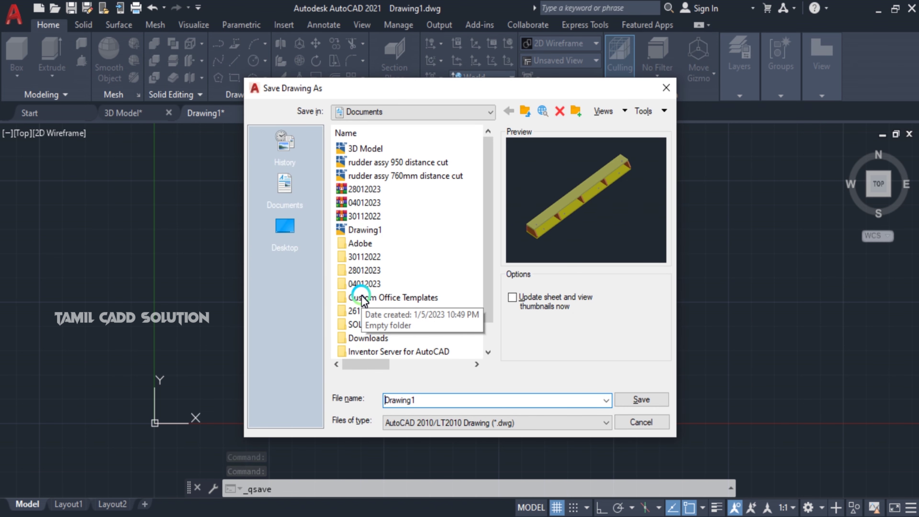
Step: Save the drawing as '3D Model 01' in Documents
{"action": "key", "text": "Delete"}
{"action": "key", "text": "Delete"}
{"action": "key", "text": "Delete"}
{"action": "key", "text": "Delete"}
{"action": "key", "text": "Delete"}
{"action": "key", "text": "Delete"}
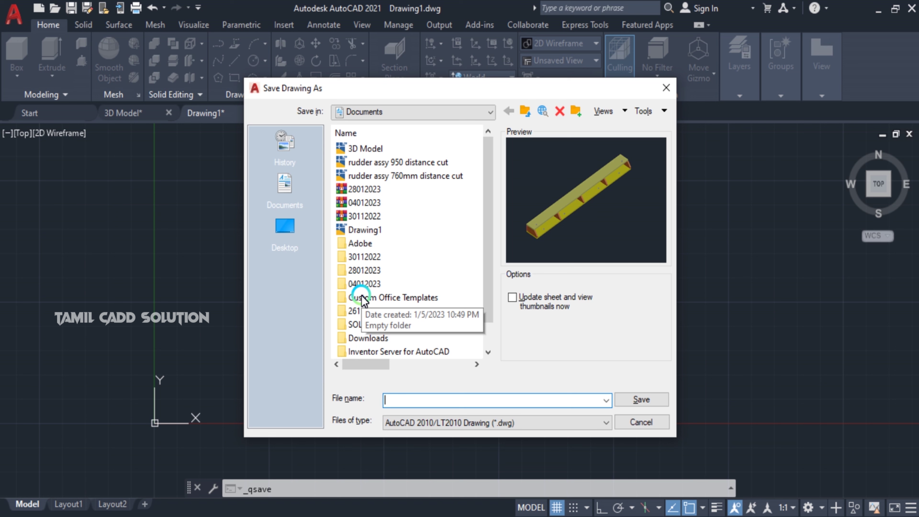
{"action": "type", "text": "3"}
{"action": "key", "text": "BackSpace"}
{"action": "type", "text": "3d"}
{"action": "key", "text": "BackSpace"}
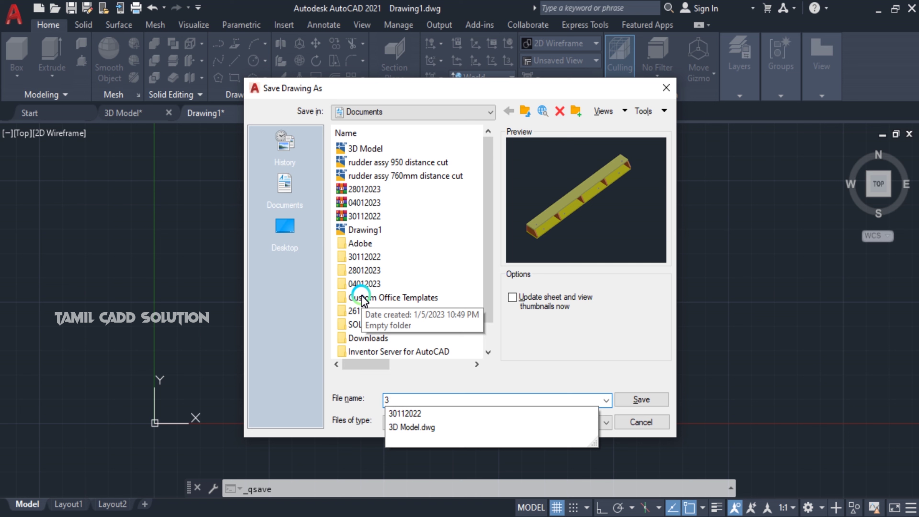
{"action": "type", "text": "D Mode"}
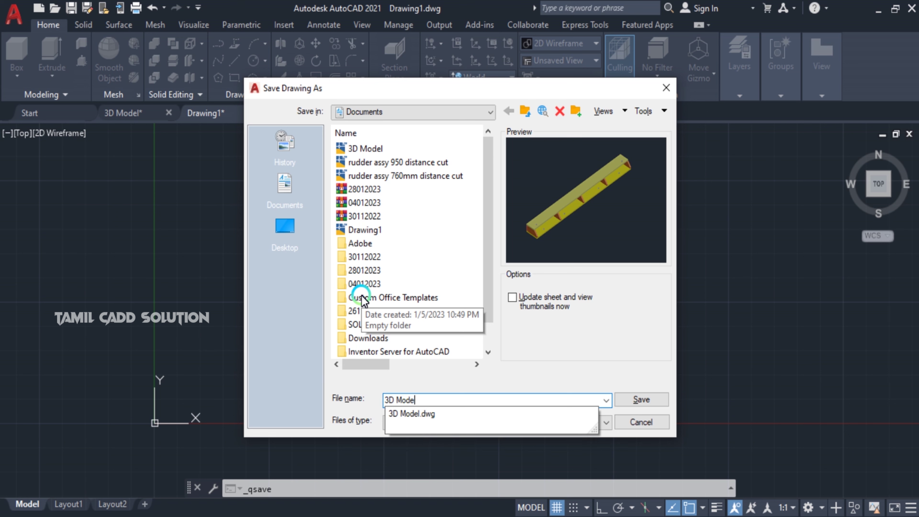
{"action": "type", "text": "l 01"}
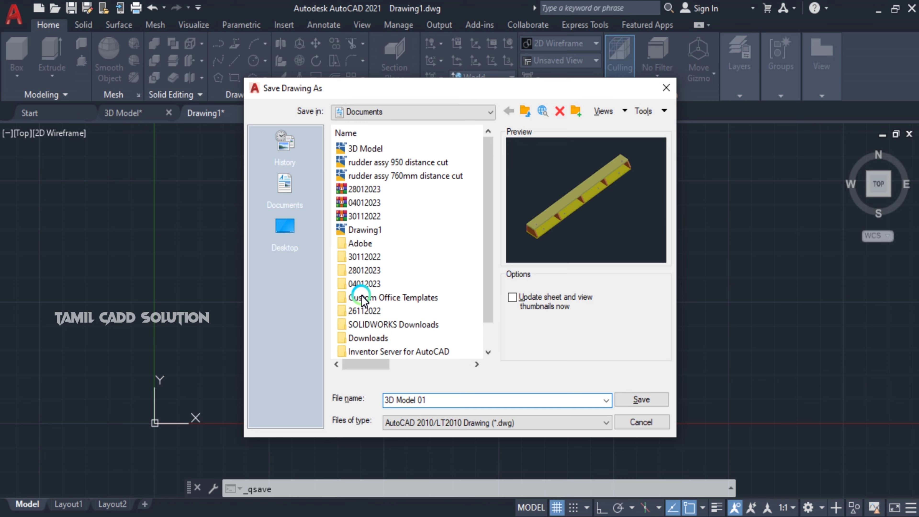
{"action": "key", "text": "Return"}
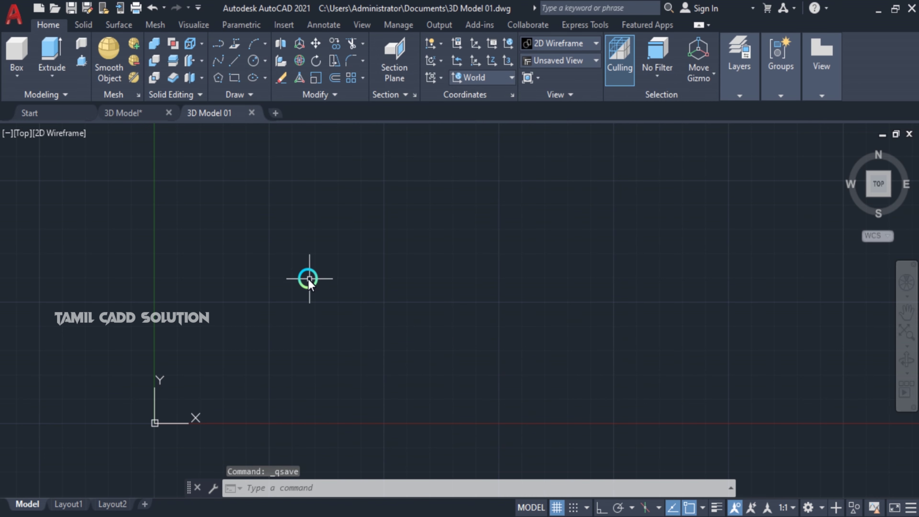
{"action": "scroll", "coordinate": [310, 274], "scroll_direction": "down", "scroll_amount": 2}
{"action": "scroll", "coordinate": [311, 274], "scroll_direction": "down", "scroll_amount": 2}
{"action": "scroll", "coordinate": [312, 275], "scroll_direction": "up", "scroll_amount": 1}
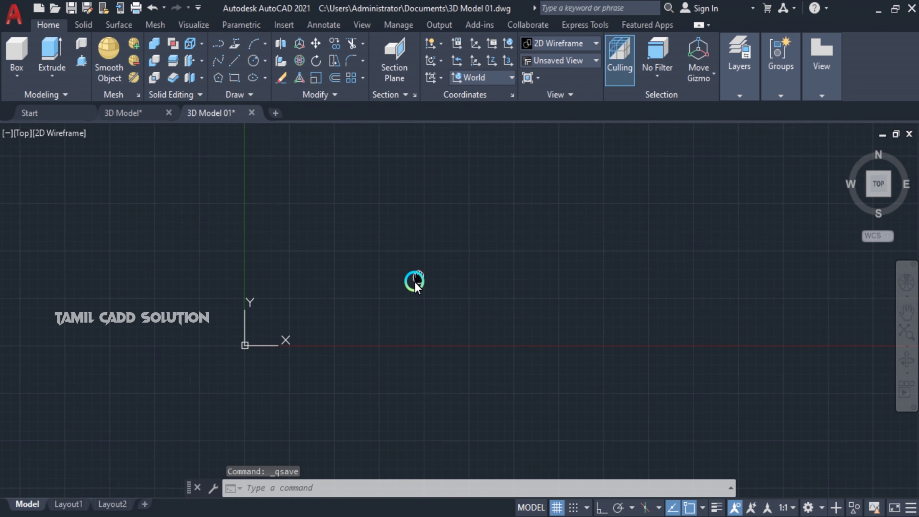
{"action": "left_click", "coordinate": [781, 95]}
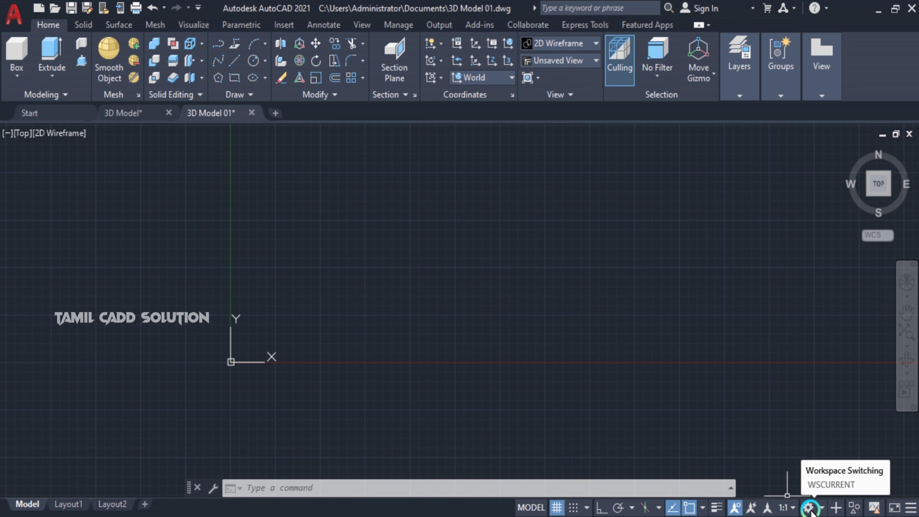
{"action": "left_click", "coordinate": [809, 508]}
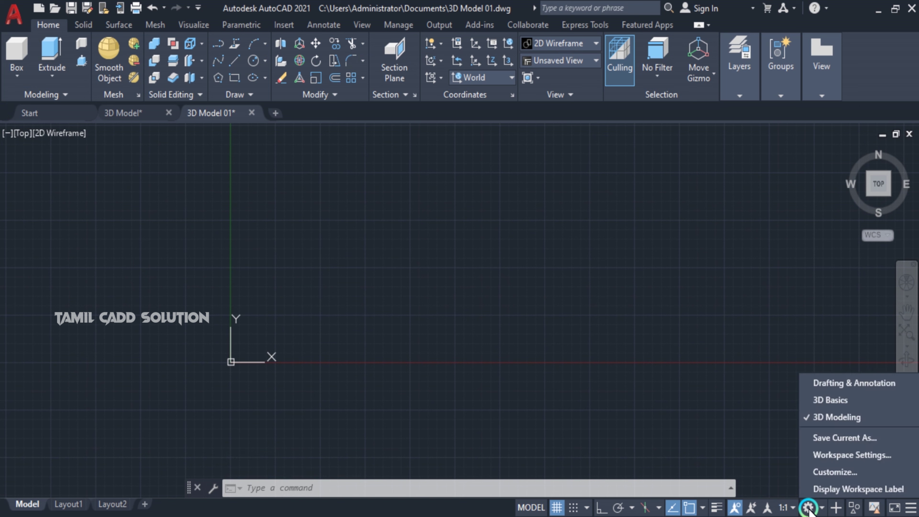
{"action": "left_click", "coordinate": [838, 386]}
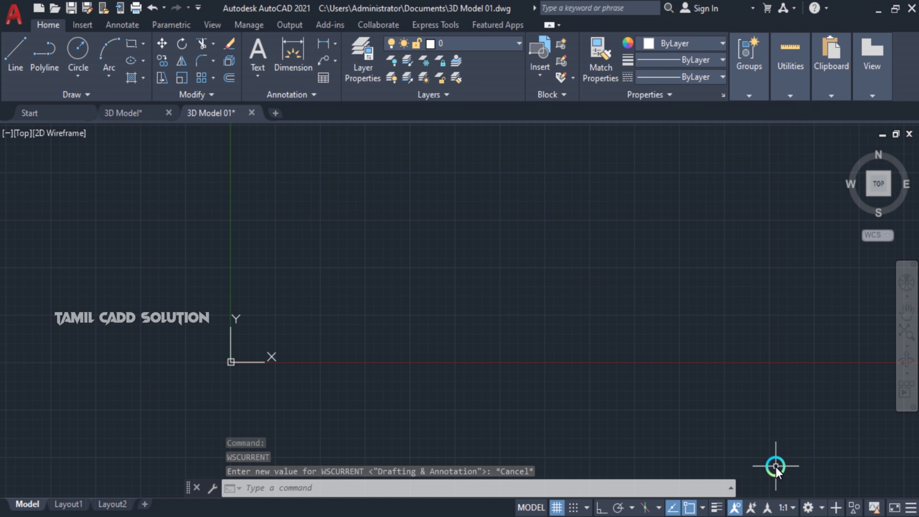
{"action": "left_click", "coordinate": [808, 508]}
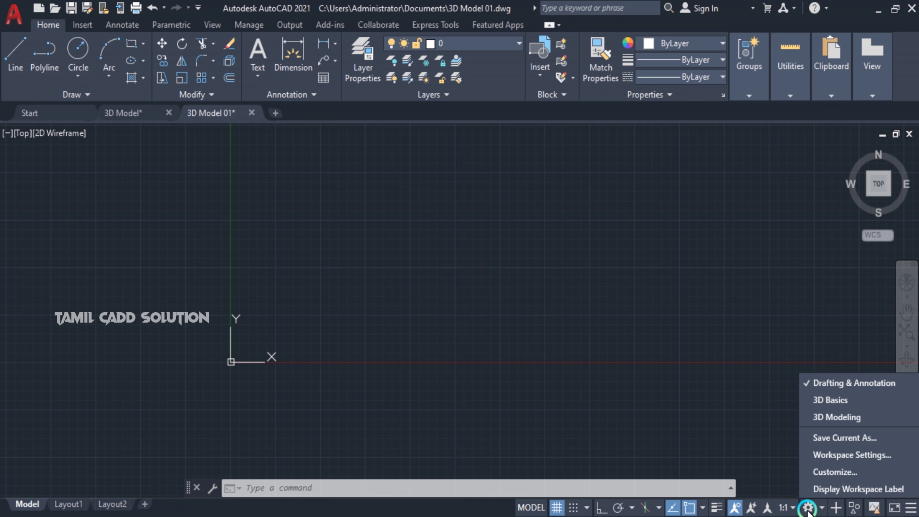
{"action": "left_click", "coordinate": [819, 420]}
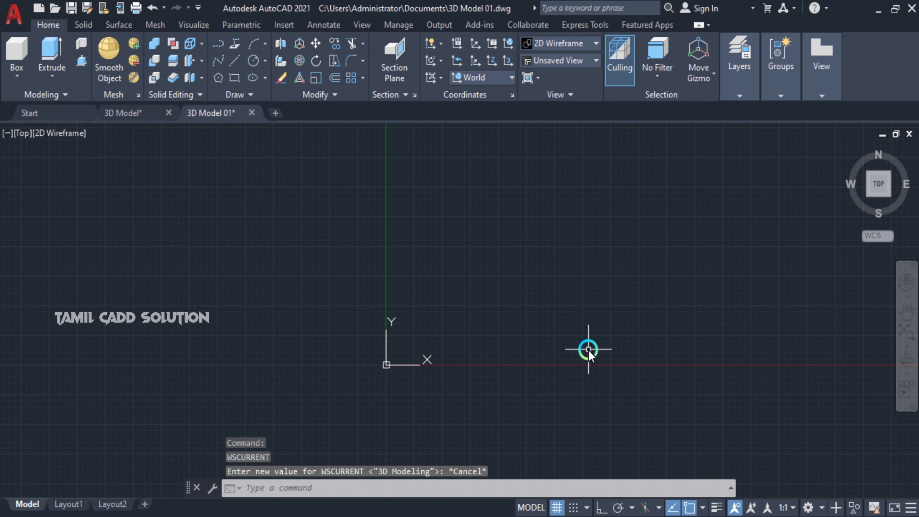
{"action": "scroll", "coordinate": [549, 355], "scroll_direction": "up", "scroll_amount": 1}
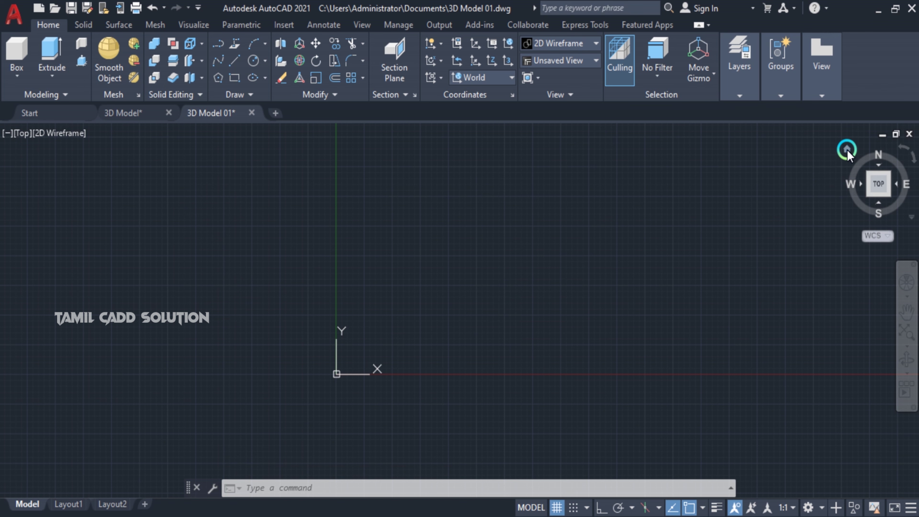
Step: Try the Home, SW Isometric and Right views, then settle on the Top view
{"action": "left_click", "coordinate": [847, 150]}
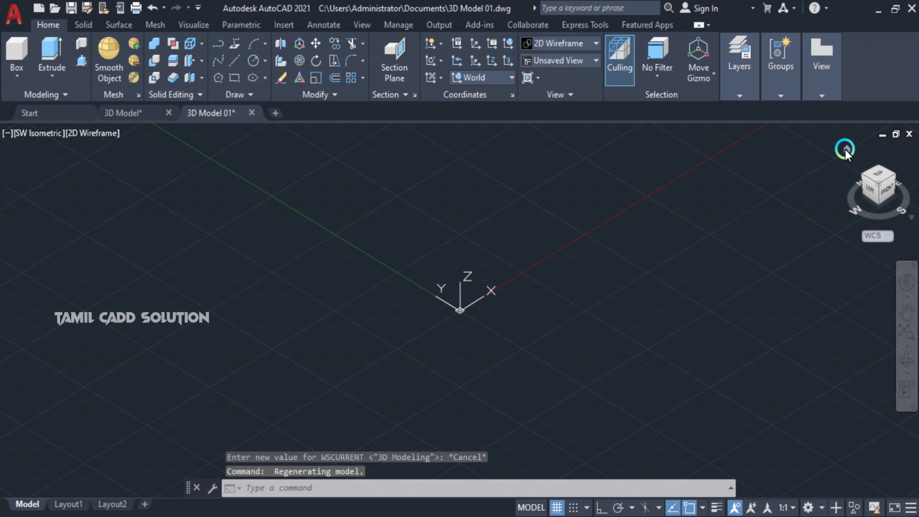
{"action": "left_click", "coordinate": [881, 175]}
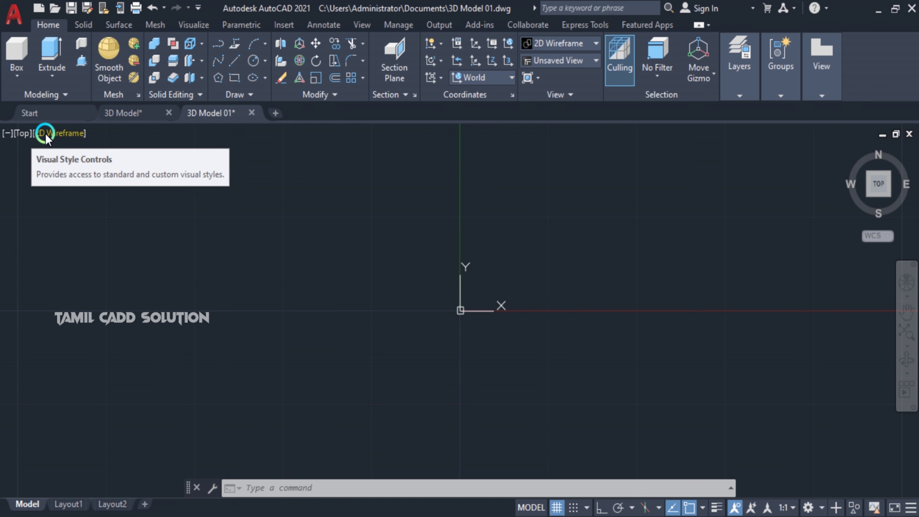
{"action": "left_click", "coordinate": [24, 134]}
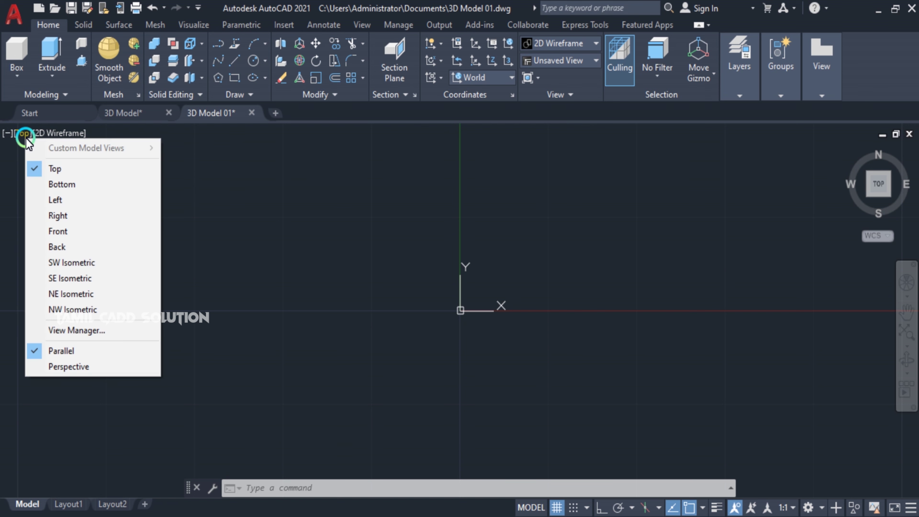
{"action": "left_click", "coordinate": [71, 266]}
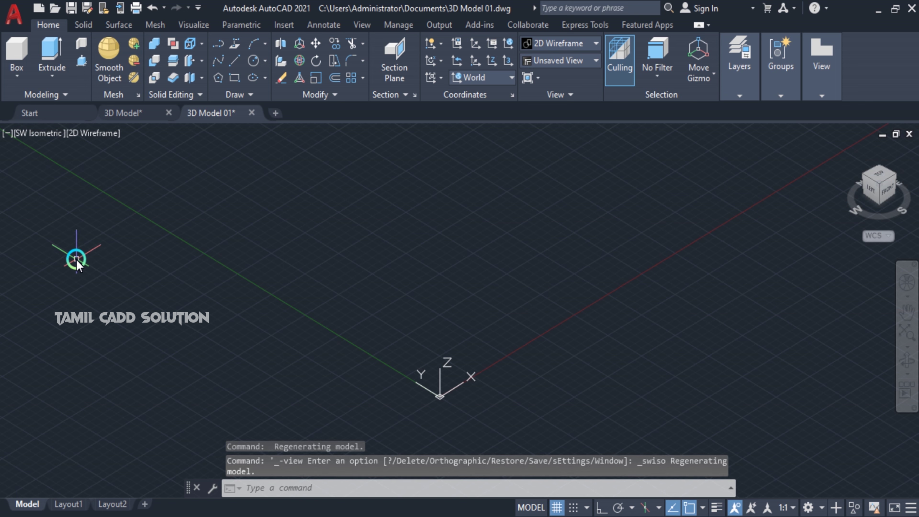
{"action": "left_click", "coordinate": [50, 135]}
{"action": "left_click", "coordinate": [65, 166]}
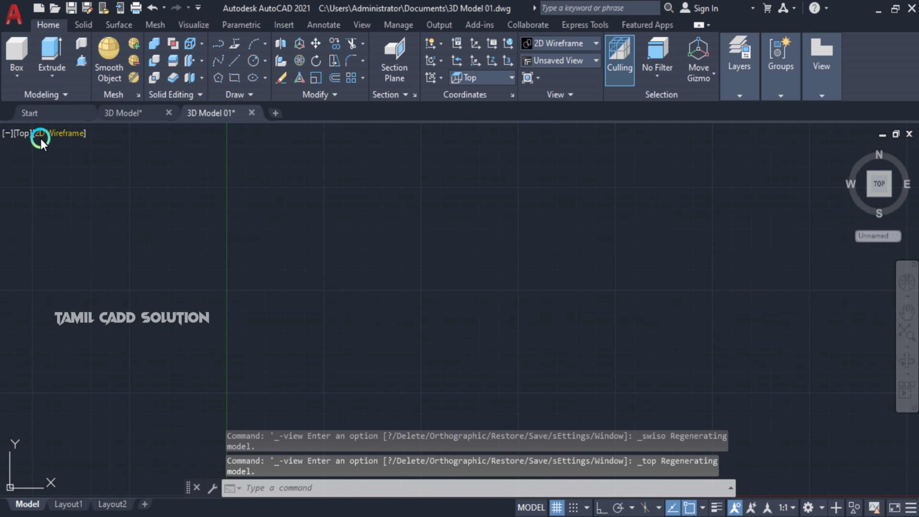
{"action": "left_click", "coordinate": [23, 134]}
{"action": "left_click", "coordinate": [54, 215]}
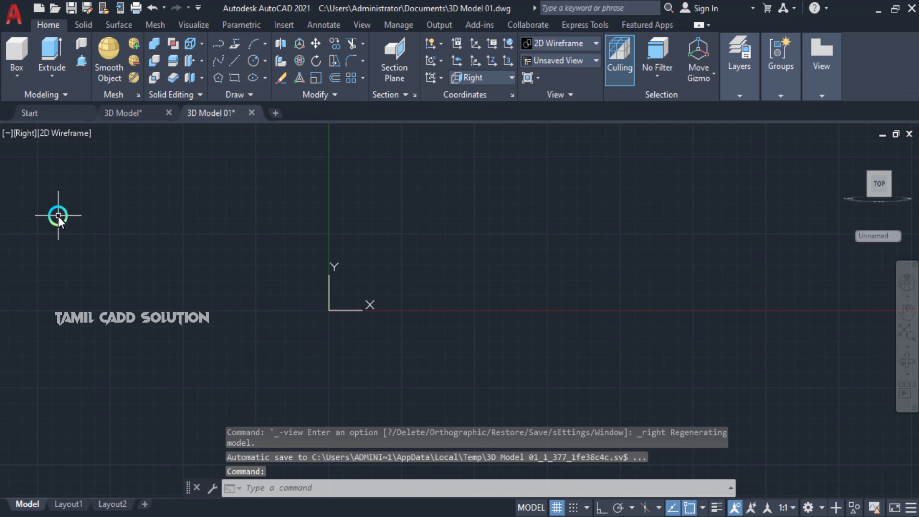
{"action": "left_click", "coordinate": [23, 134]}
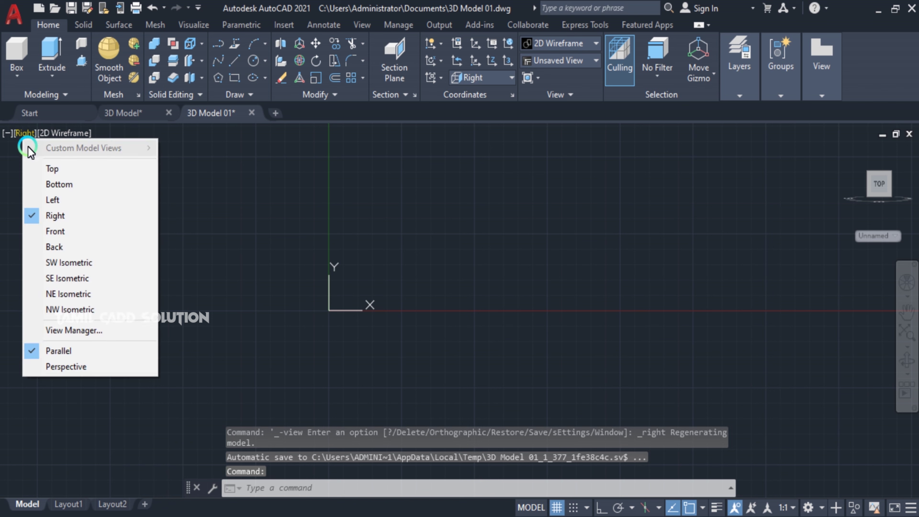
{"action": "left_click", "coordinate": [52, 170]}
Step: Keep the 2D Wireframe visual style and pan the origin into view
{"action": "left_click", "coordinate": [53, 135]}
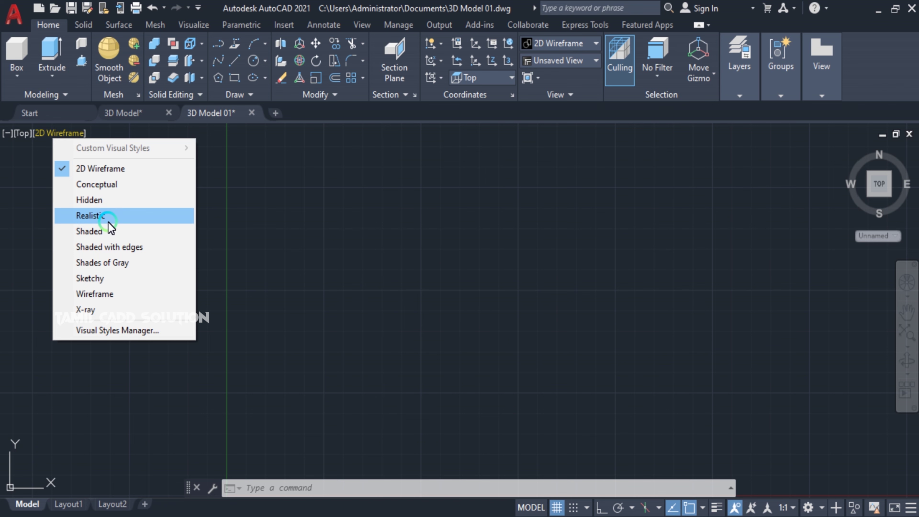
{"action": "left_click", "coordinate": [96, 173]}
{"action": "scroll", "coordinate": [472, 353], "scroll_direction": "down", "scroll_amount": 4}
{"action": "middle_click_drag", "start_coordinate": [544, 349], "coordinate": [398, 318]}
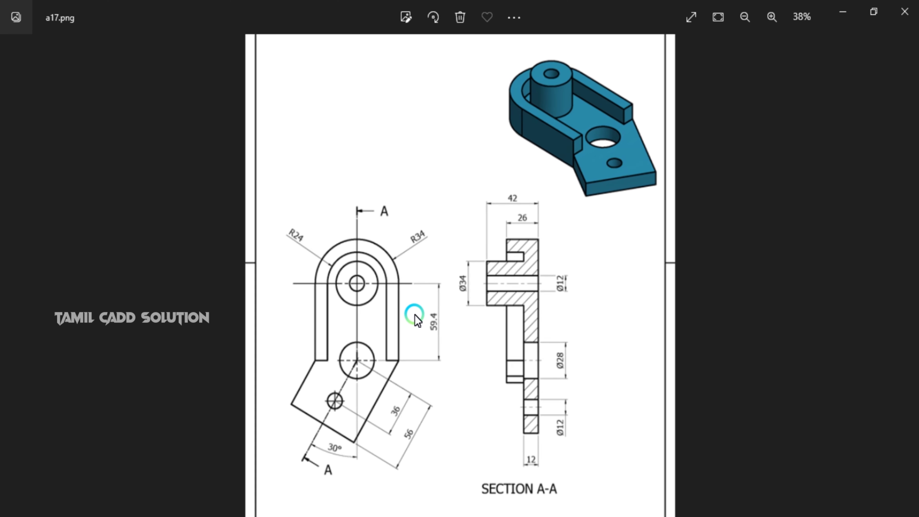
Step: Zoom into the a17.png reference to read its dimensions, then minimize Photos
{"action": "scroll", "coordinate": [414, 276], "scroll_direction": "up", "scroll_amount": 1}
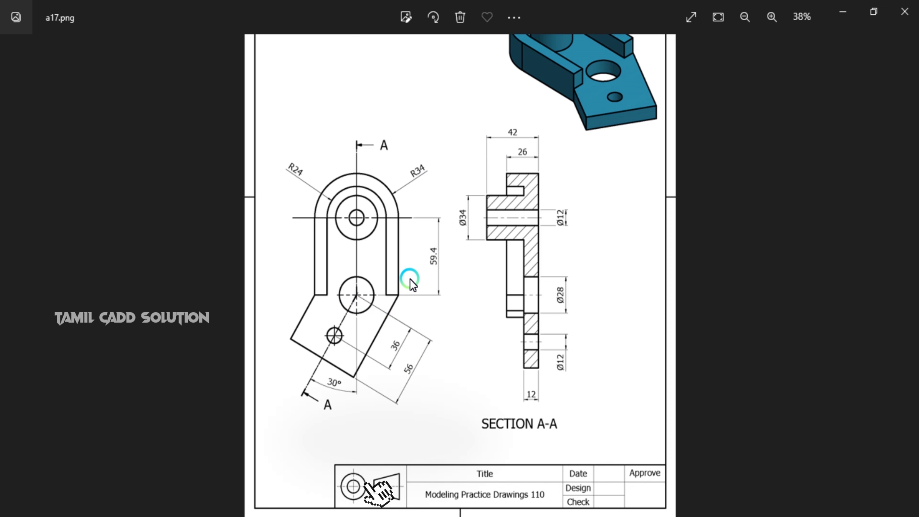
{"action": "left_click", "coordinate": [835, 16]}
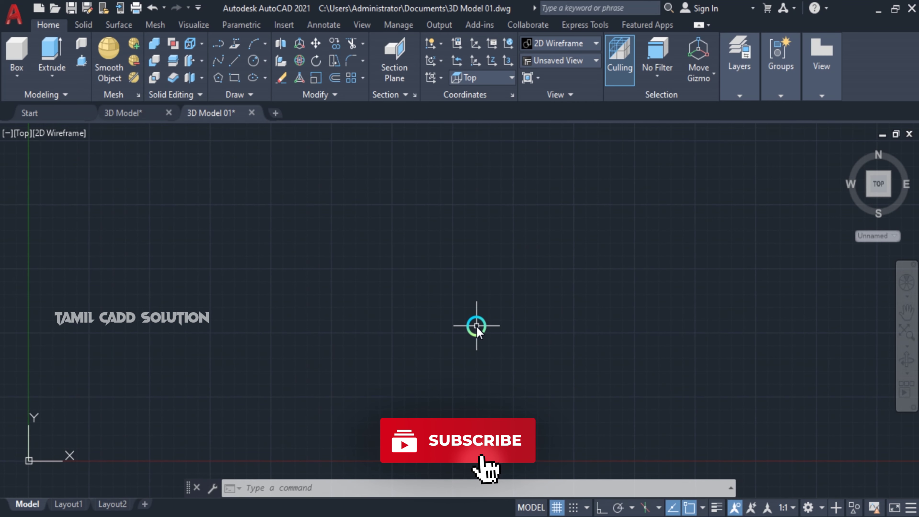
Step: Draw a circle of radius 34 with the CIRCLE command
{"action": "type", "text": "c"}
{"action": "key", "text": "Return"}
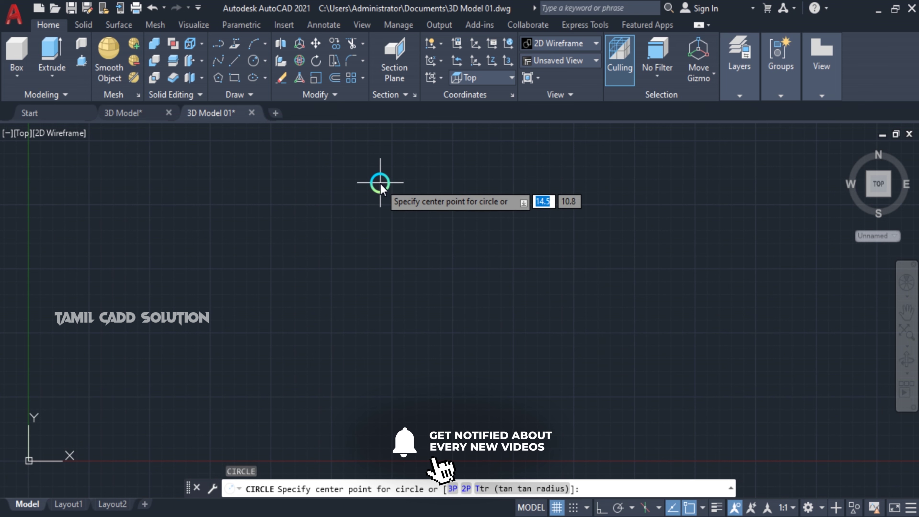
{"action": "left_click", "coordinate": [381, 184]}
{"action": "type", "text": "34"}
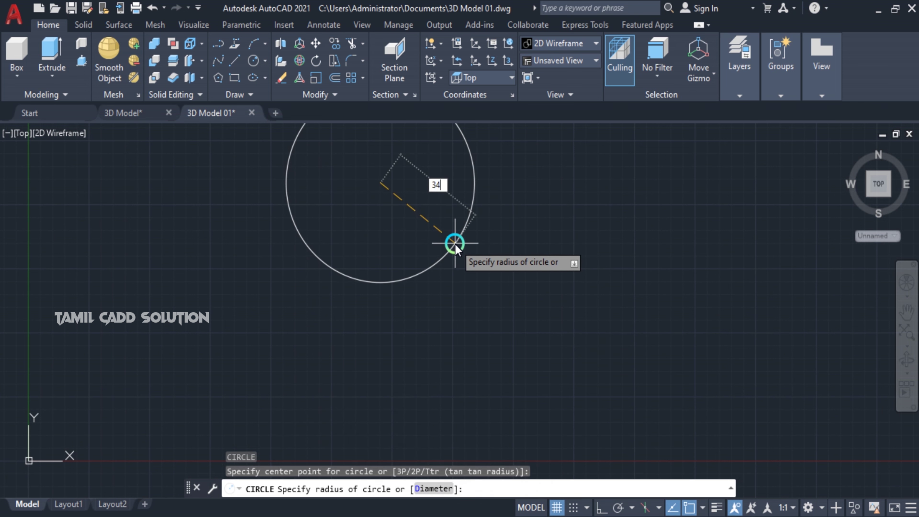
{"action": "key", "text": "Return"}
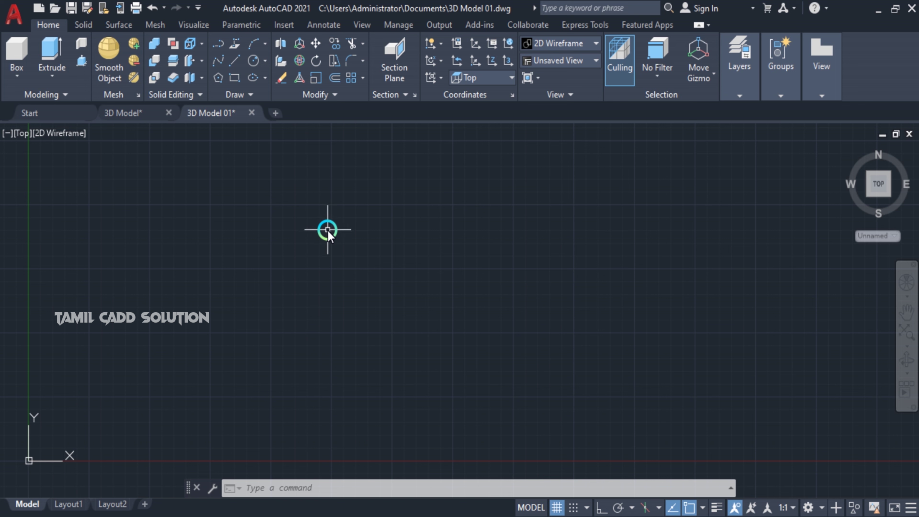
Step: Draw a stray small circle, then select and delete it
{"action": "type", "text": "c"}
{"action": "key", "text": "Return"}
{"action": "left_click", "coordinate": [297, 211]}
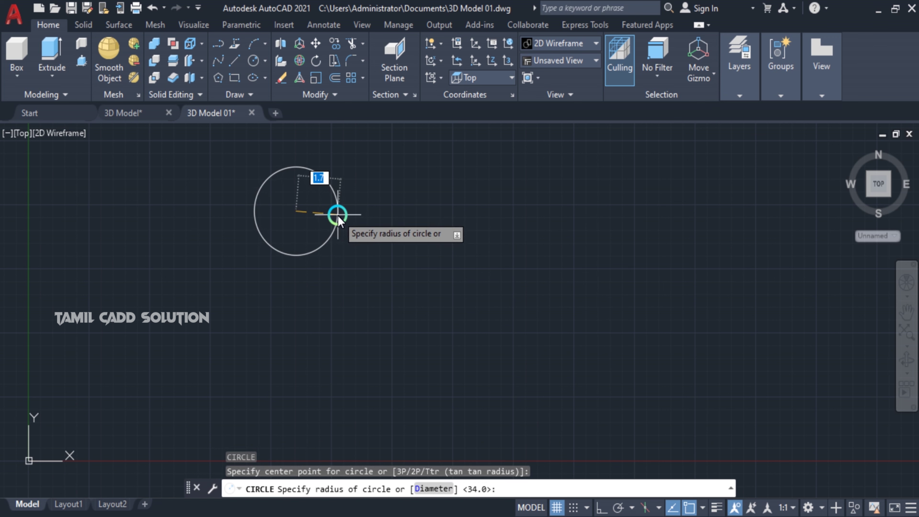
{"action": "left_click", "coordinate": [339, 218]}
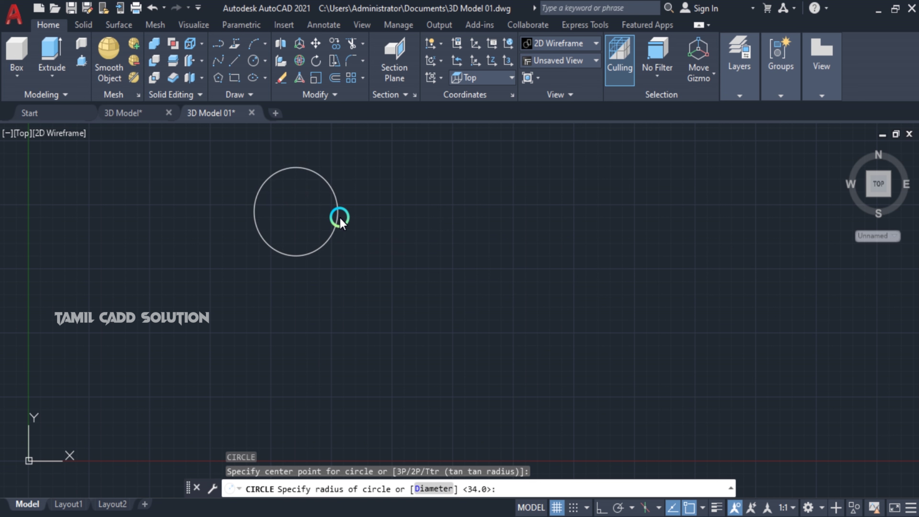
{"action": "left_click_drag", "start_coordinate": [344, 219], "coordinate": [322, 218]}
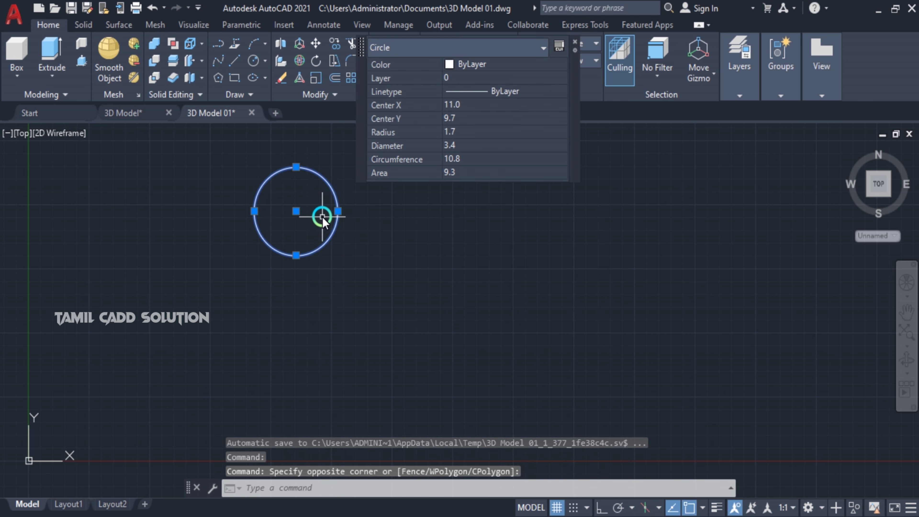
{"action": "key", "text": "Delete"}
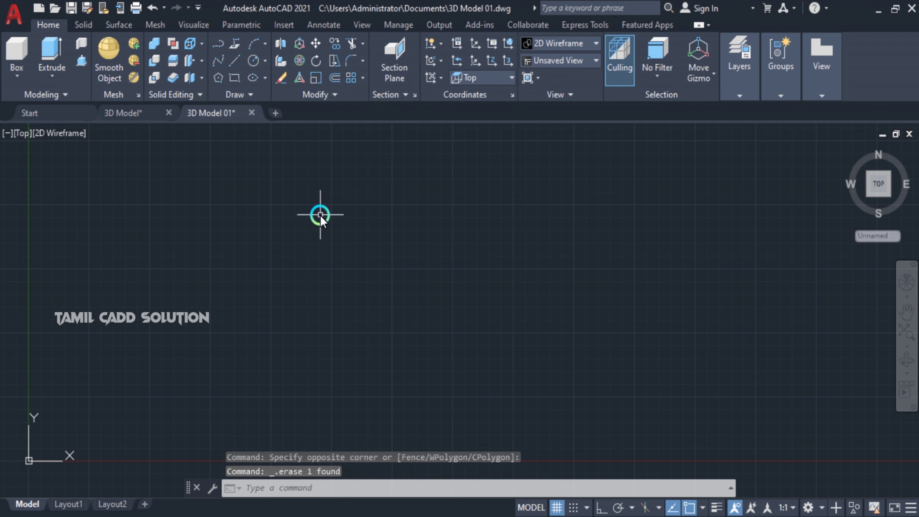
Step: Move the radius-34 circle up and right of the origin, then check the reference image
{"action": "scroll", "coordinate": [320, 215], "scroll_direction": "down", "scroll_amount": 5}
{"action": "scroll", "coordinate": [375, 218], "scroll_direction": "up", "scroll_amount": 2}
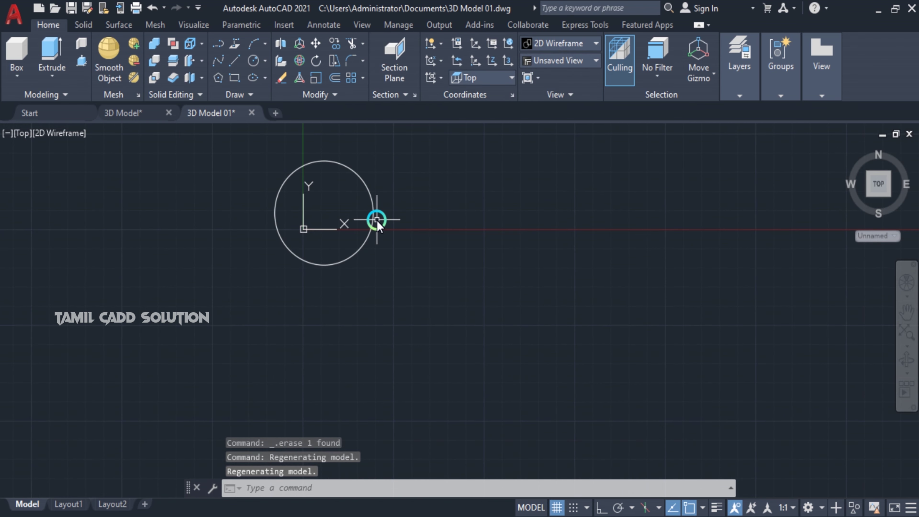
{"action": "scroll", "coordinate": [341, 268], "scroll_direction": "down", "scroll_amount": 2}
{"action": "left_click_drag", "start_coordinate": [393, 317], "coordinate": [292, 383]}
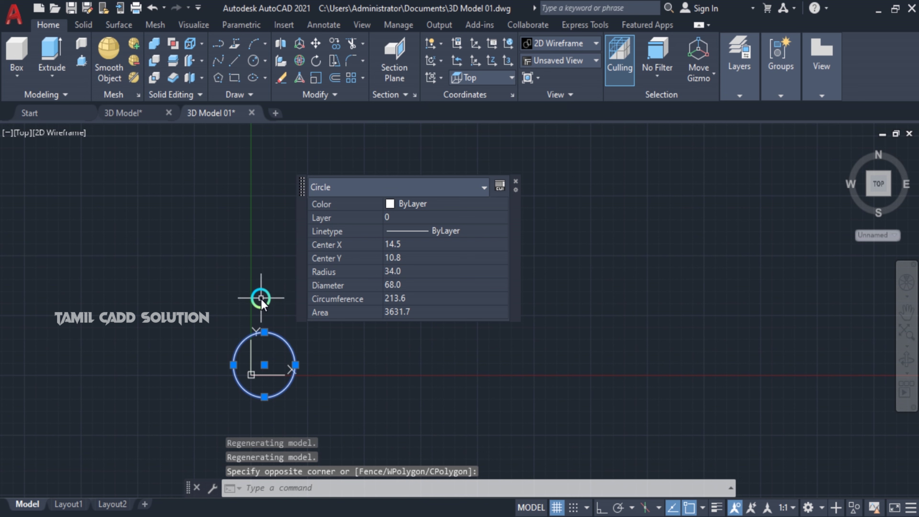
{"action": "mouse_move", "coordinate": [267, 300]}
{"action": "left_mouse_down"}
{"action": "mouse_move", "coordinate": [421, 164]}
{"action": "mouse_move", "coordinate": [393, 138]}
{"action": "left_mouse_up"}
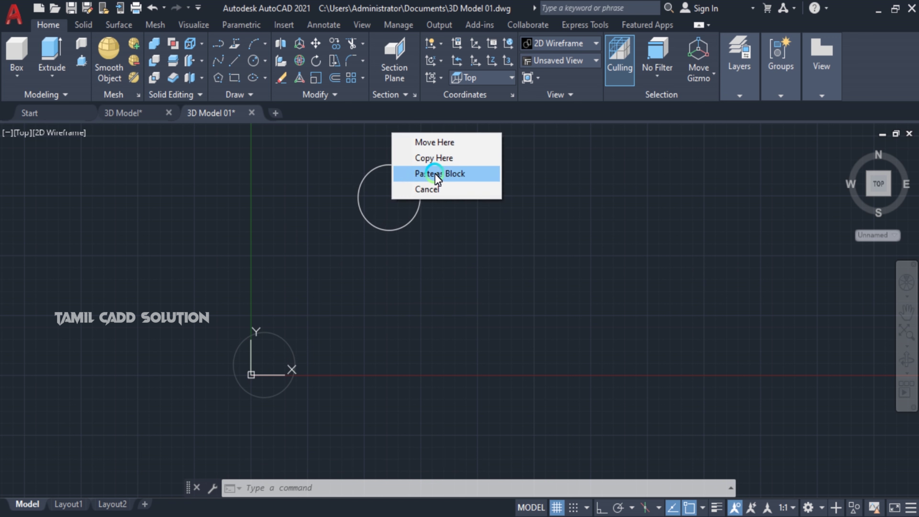
{"action": "left_click", "coordinate": [439, 143]}
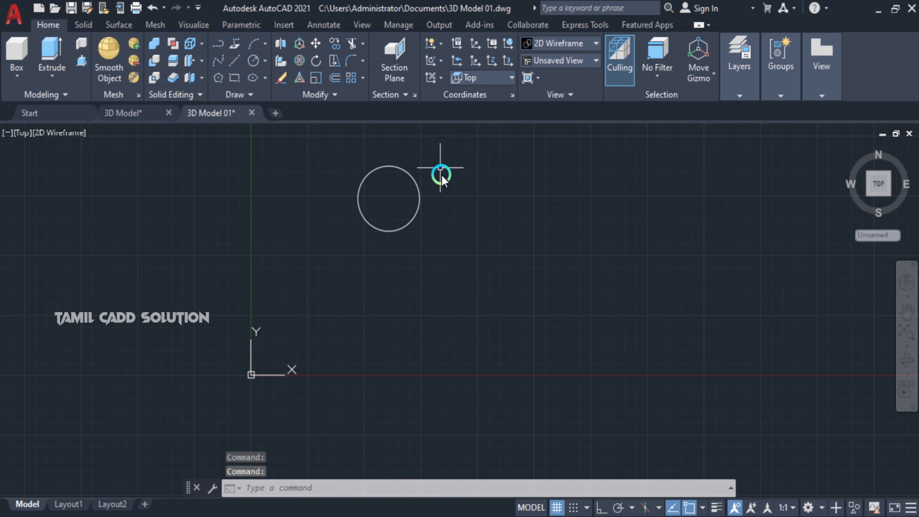
{"action": "key", "text": "alt+Tab"}
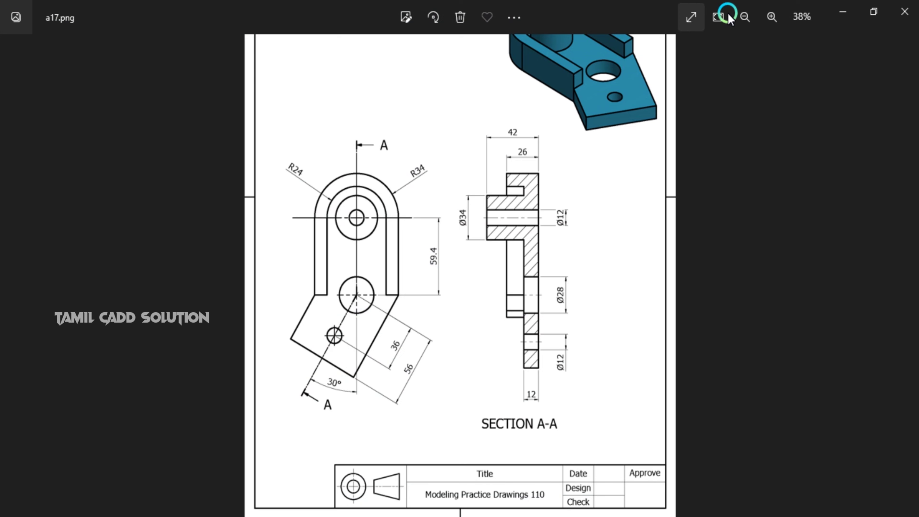
{"action": "left_click", "coordinate": [843, 12]}
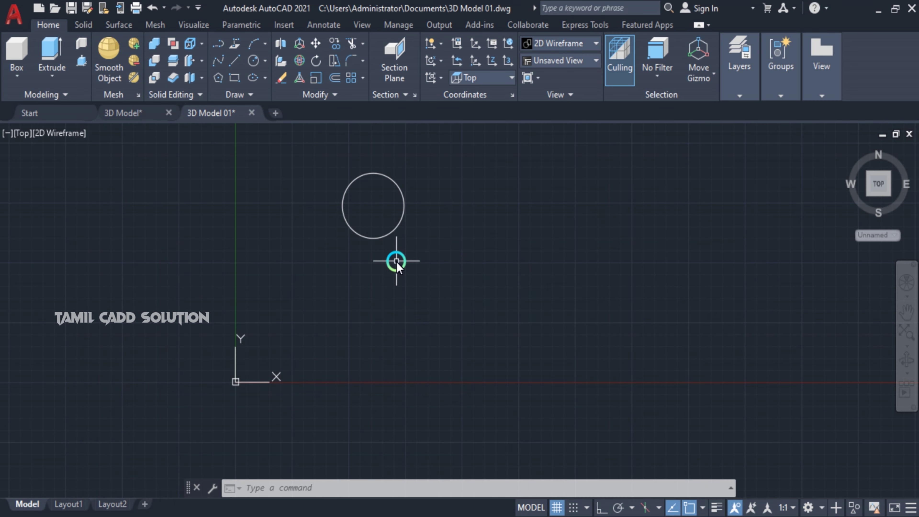
Step: Draw a 54.9-long vertical line down from the circle's right edge
{"action": "type", "text": "line"}
{"action": "key", "text": "Return"}
{"action": "left_click", "coordinate": [405, 205]}
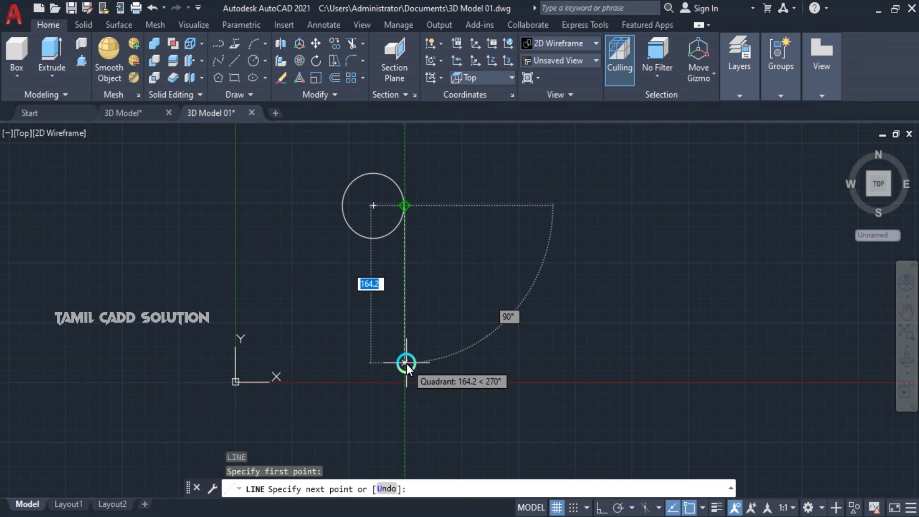
{"action": "type", "text": "5"}
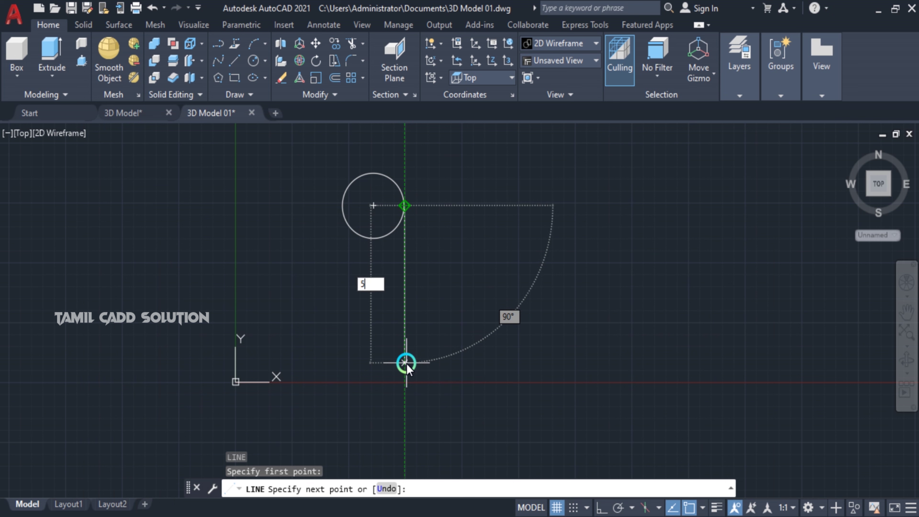
{"action": "type", "text": "4.9"}
{"action": "key", "text": "Return"}
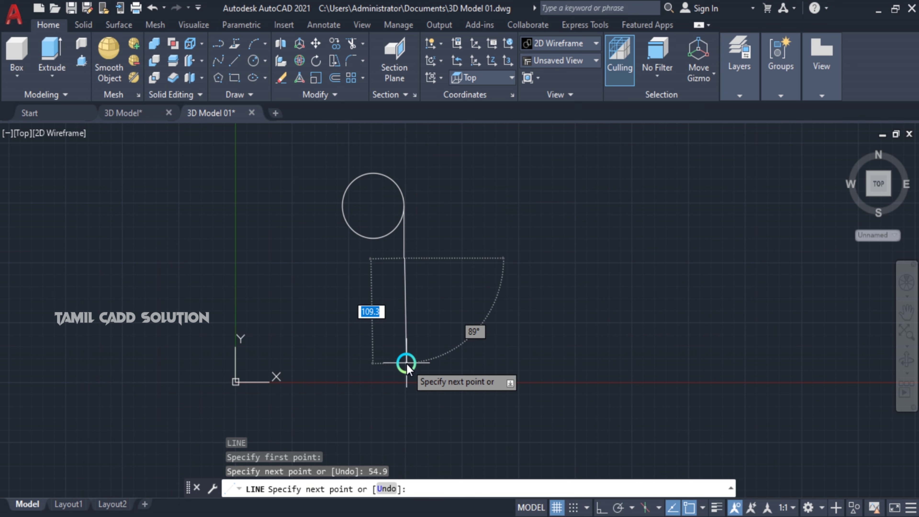
{"action": "key", "text": "Escape"}
{"action": "left_click_drag", "start_coordinate": [445, 252], "coordinate": [377, 242]}
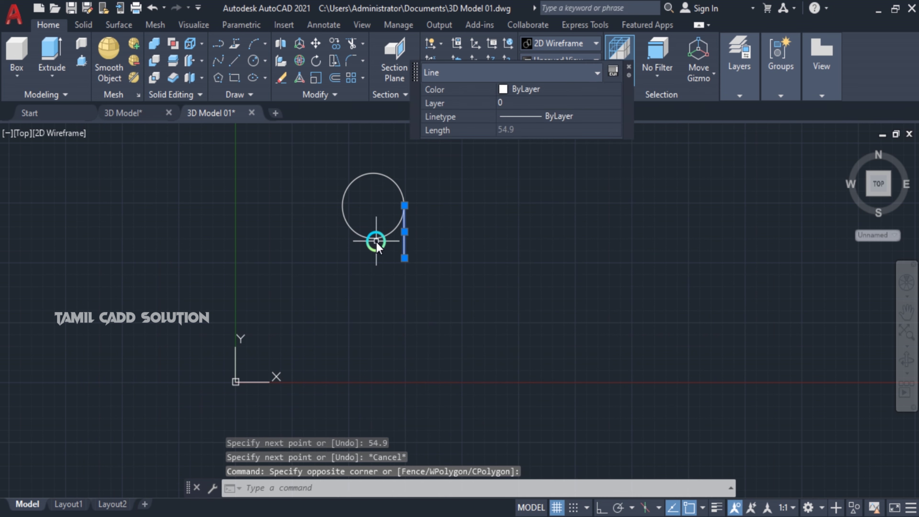
{"action": "scroll", "coordinate": [405, 243], "scroll_direction": "up", "scroll_amount": 2}
{"action": "key", "text": "Escape"}
{"action": "scroll", "coordinate": [312, 342], "scroll_direction": "down", "scroll_amount": 1}
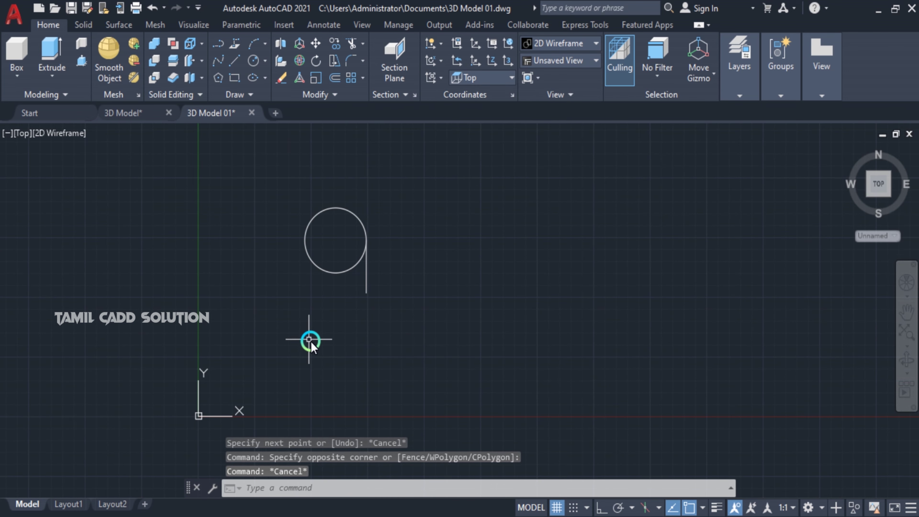
{"action": "scroll", "coordinate": [351, 349], "scroll_direction": "up", "scroll_amount": 1}
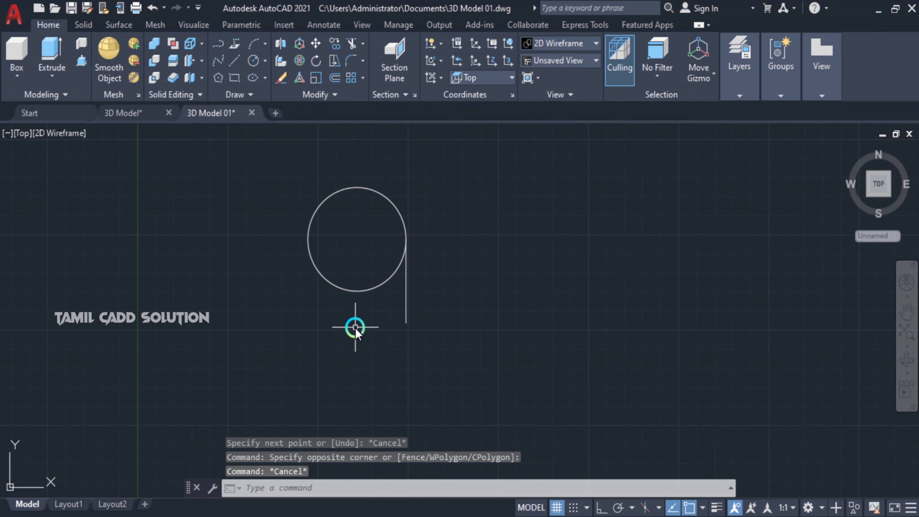
Step: With Ortho on, draw a vertical centre line from the circle's centre down to the base level
{"action": "type", "text": "l"}
{"action": "key", "text": "Return"}
{"action": "left_click", "coordinate": [358, 240]}
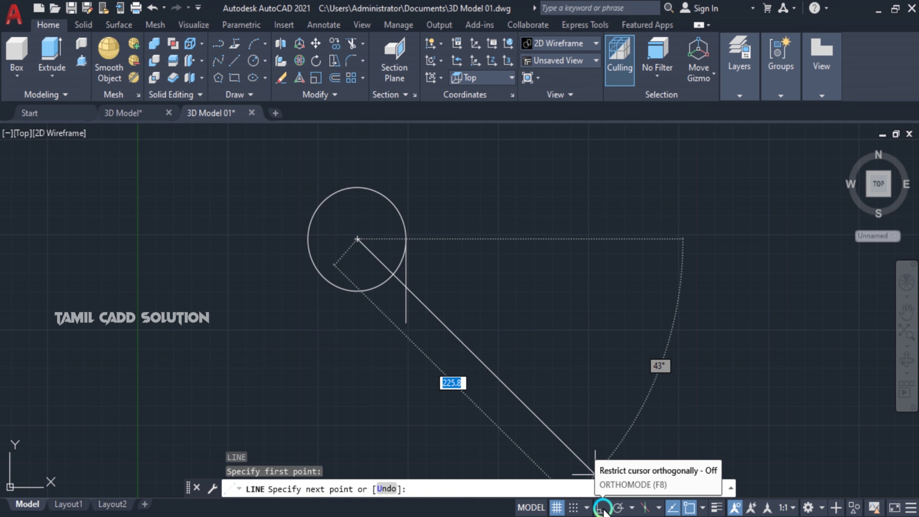
{"action": "left_click", "coordinate": [603, 508]}
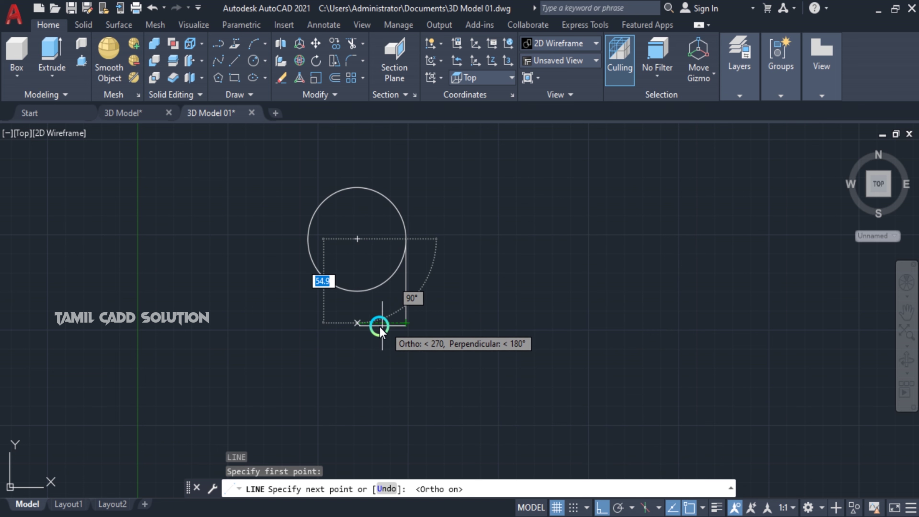
{"action": "left_click", "coordinate": [379, 327]}
{"action": "key", "text": "Escape"}
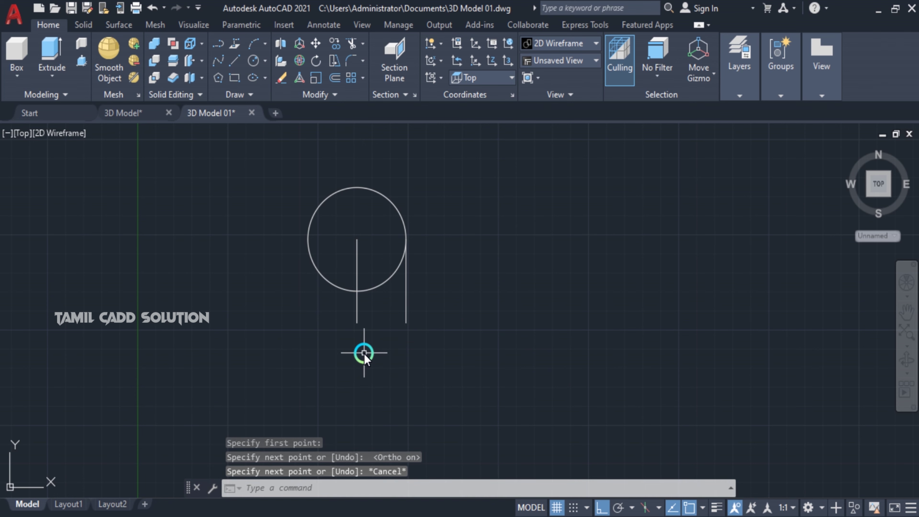
Step: Draw the left side line down from the circle and a bottom line to the right side
{"action": "key", "text": "Return"}
{"action": "left_click", "coordinate": [314, 239]}
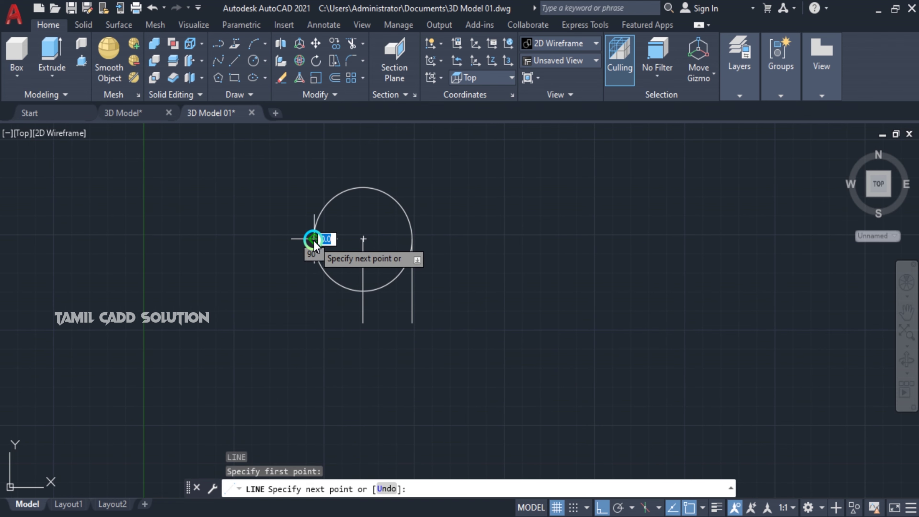
{"action": "left_click", "coordinate": [315, 323]}
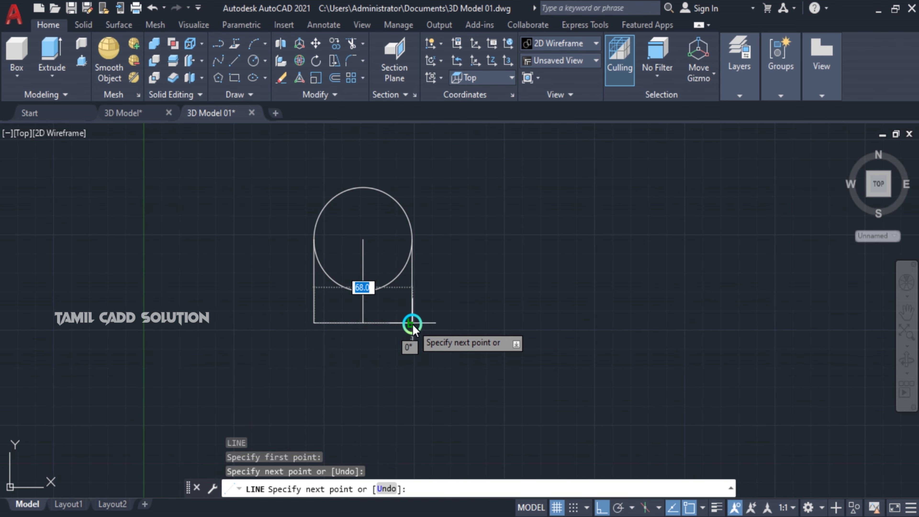
{"action": "left_click", "coordinate": [413, 325]}
{"action": "key", "text": "Escape"}
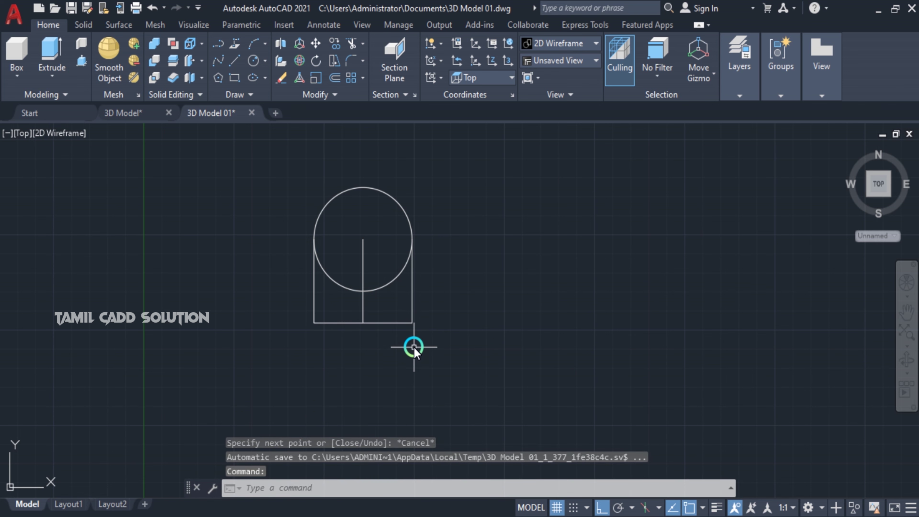
{"action": "middle_click_drag", "start_coordinate": [414, 347], "coordinate": [398, 277]}
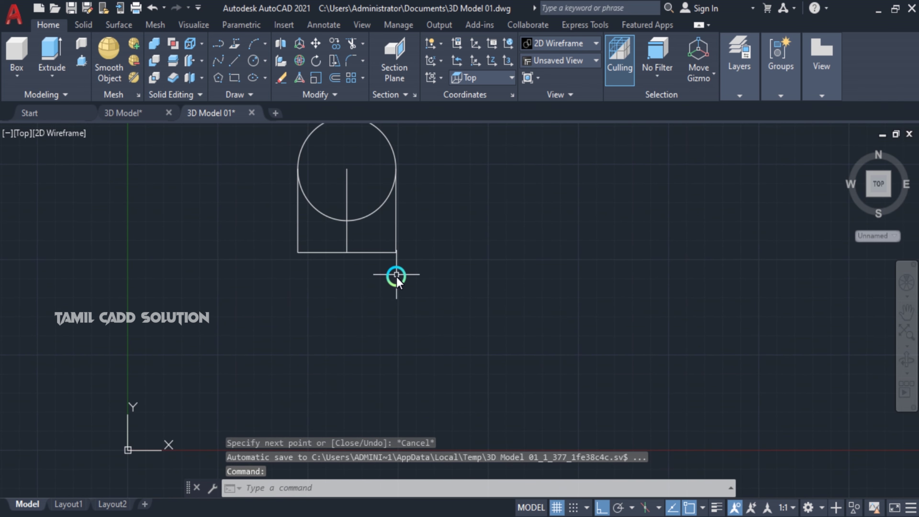
Step: Start a line from the bottom edge's midpoint locked at 120°, checking the a17.png reference
{"action": "type", "text": "l"}
{"action": "key", "text": "Return"}
{"action": "left_click", "coordinate": [347, 256]}
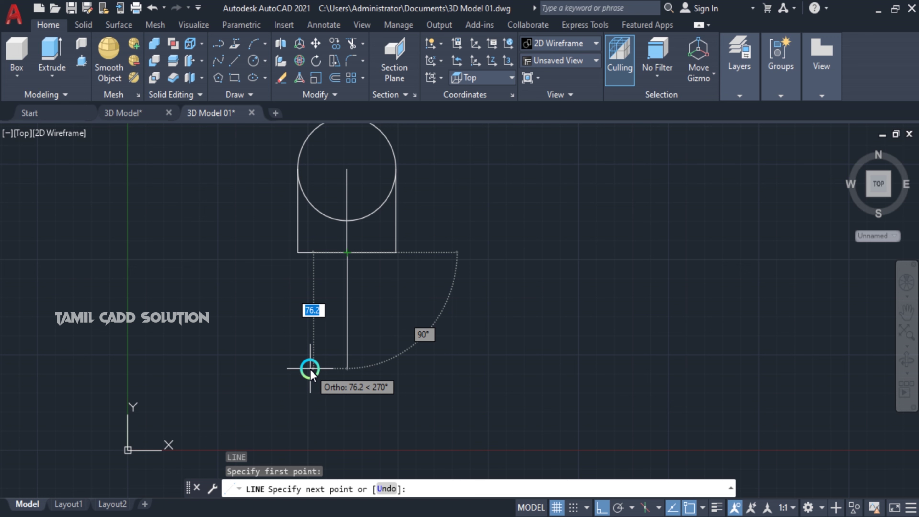
{"action": "key", "text": "Tab"}
{"action": "type", "text": "120"}
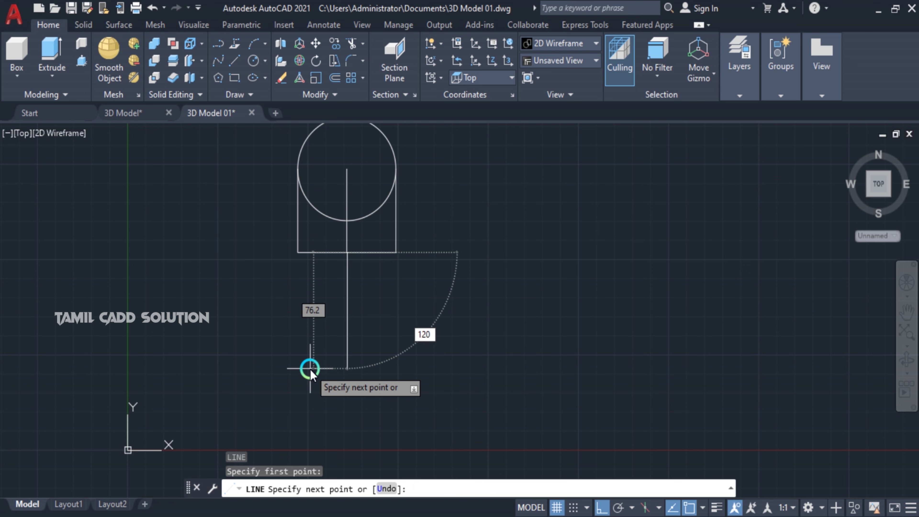
{"action": "key", "text": "Tab"}
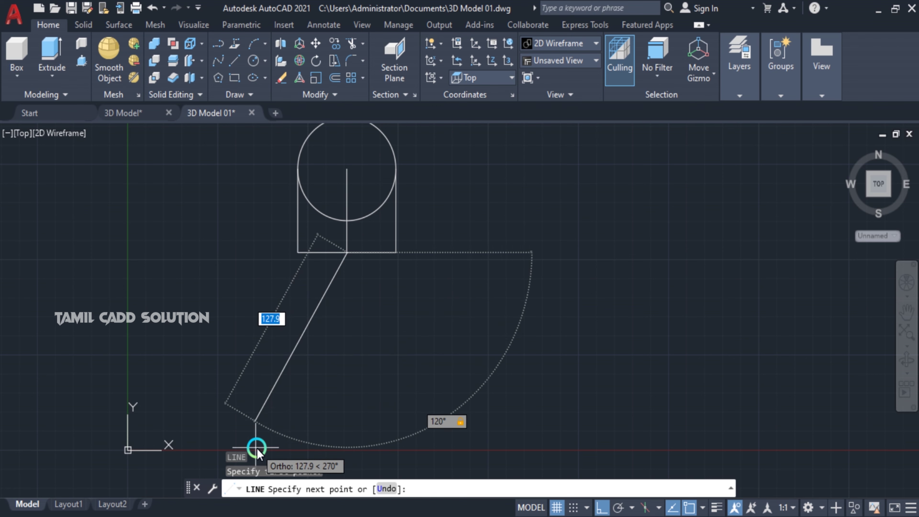
{"action": "left_click", "coordinate": [323, 512]}
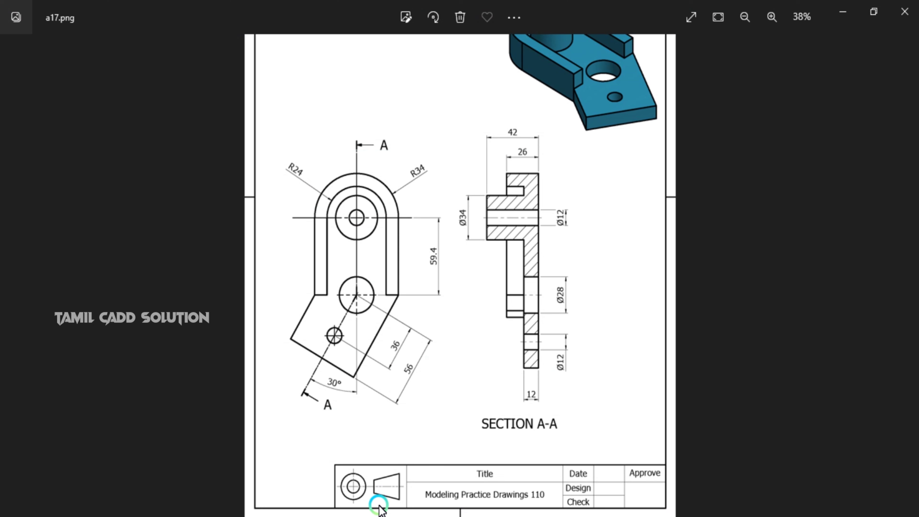
{"action": "left_click", "coordinate": [350, 513]}
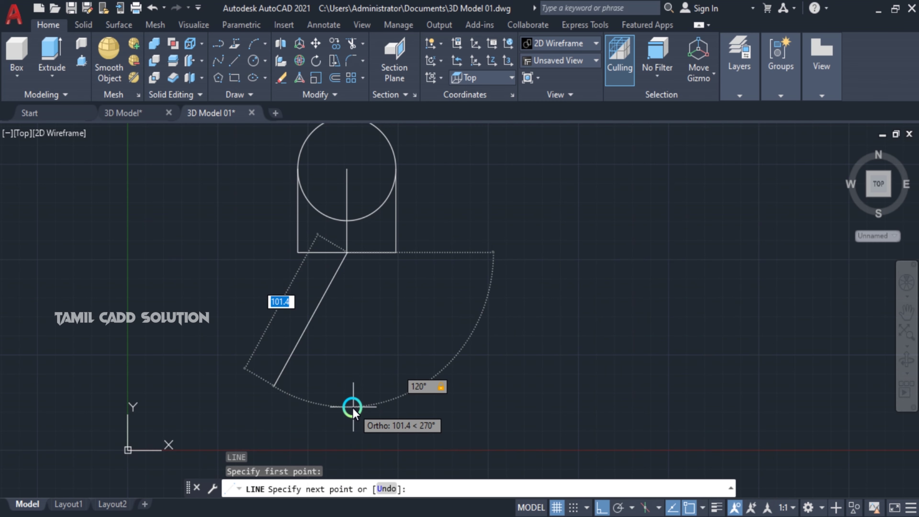
Step: Finish the slanted line at a length of 56
{"action": "type", "text": "56"}
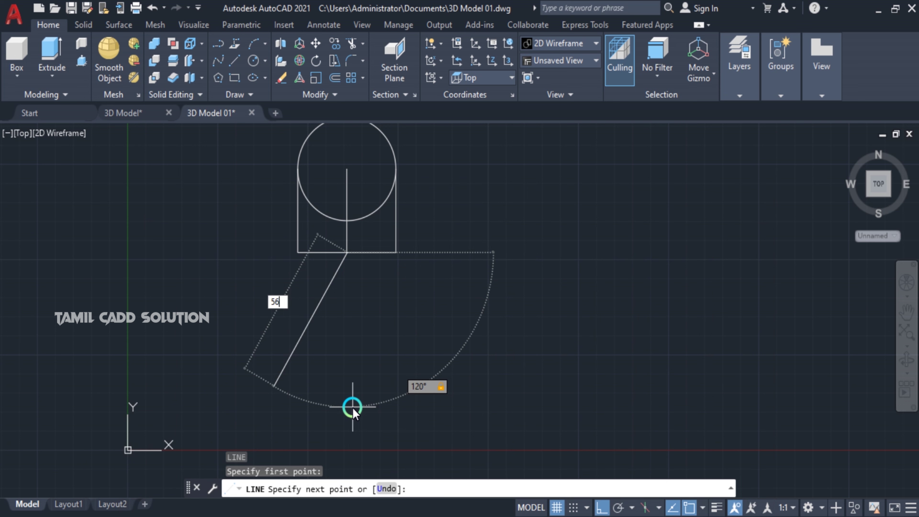
{"action": "key", "text": "Return"}
{"action": "key", "text": "Escape"}
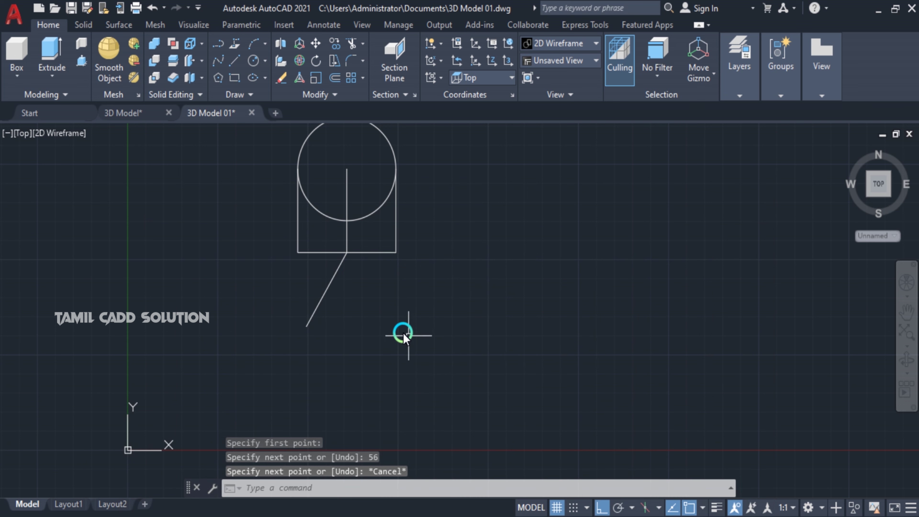
Step: Copy the 56-long slanted line to the rectangle's bottom-left and bottom-right corners
{"action": "left_click", "coordinate": [375, 318]}
{"action": "left_click", "coordinate": [305, 324]}
{"action": "type", "text": "i"}
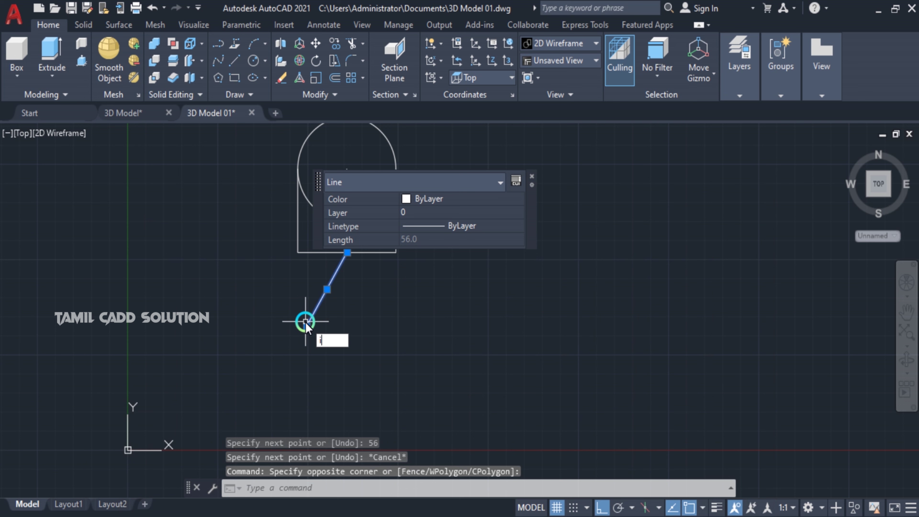
{"action": "key", "text": "Escape"}
{"action": "left_click", "coordinate": [353, 312]}
{"action": "left_click", "coordinate": [277, 321]}
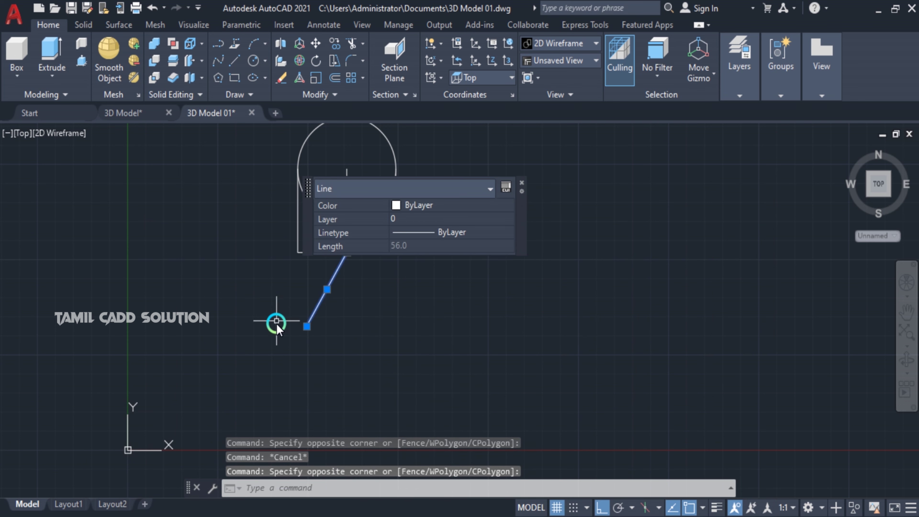
{"action": "type", "text": "Co"}
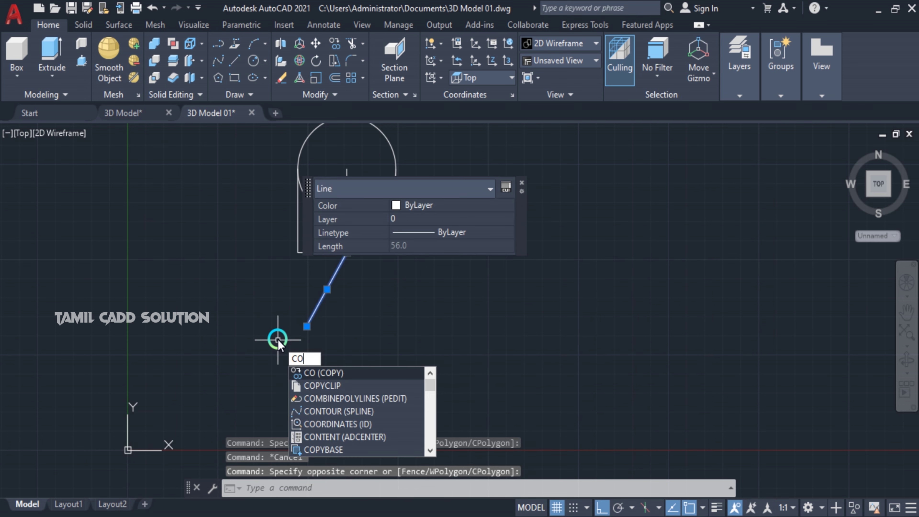
{"action": "key", "text": "Return"}
{"action": "left_click", "coordinate": [343, 258]}
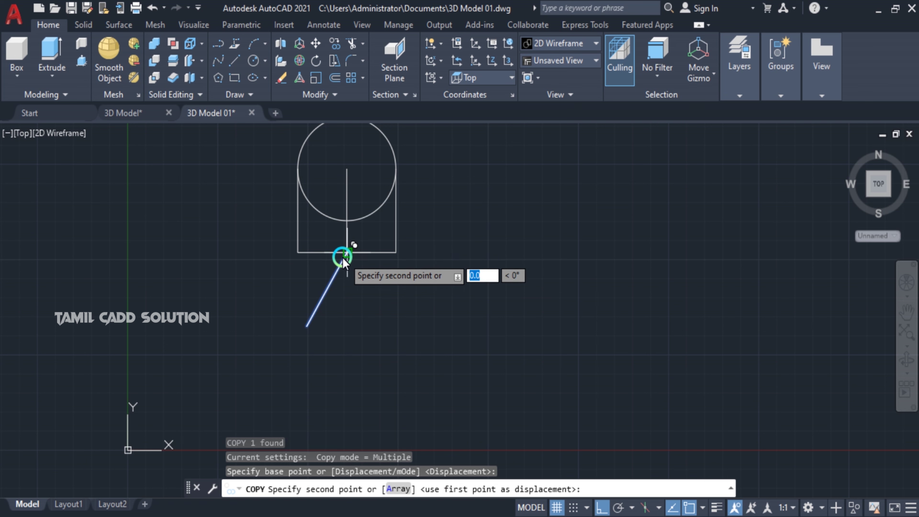
{"action": "left_click", "coordinate": [294, 257]}
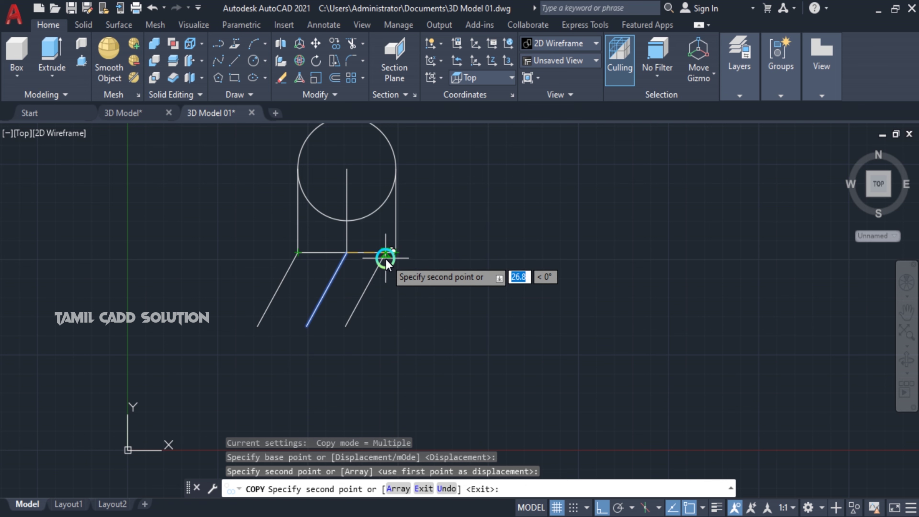
{"action": "left_click", "coordinate": [399, 258]}
{"action": "key", "text": "Escape"}
{"action": "key", "text": "Escape"}
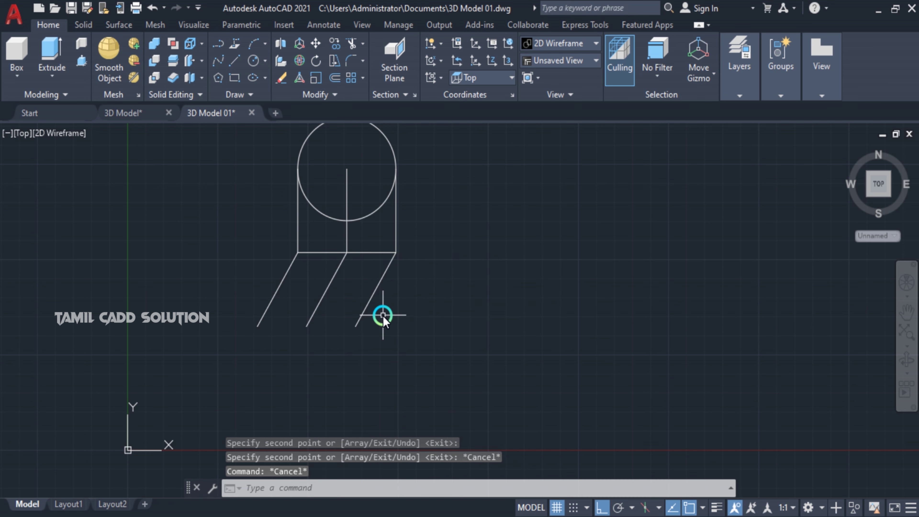
{"action": "key", "text": "Escape"}
{"action": "type", "text": "l"}
{"action": "key", "text": "Return"}
Step: Draw a line joining the bottom ends of the two outer slanted lines
{"action": "left_click", "coordinate": [252, 323]}
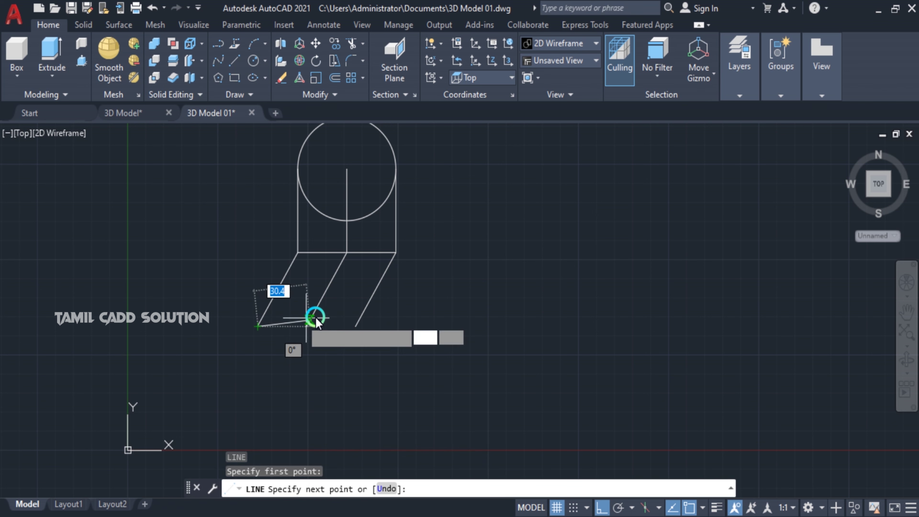
{"action": "left_click", "coordinate": [354, 328]}
{"action": "key", "text": "Escape"}
Step: Delete the middle slanted line, the vertical centre line and the rectangle's bottom line
{"action": "left_click", "coordinate": [344, 303]}
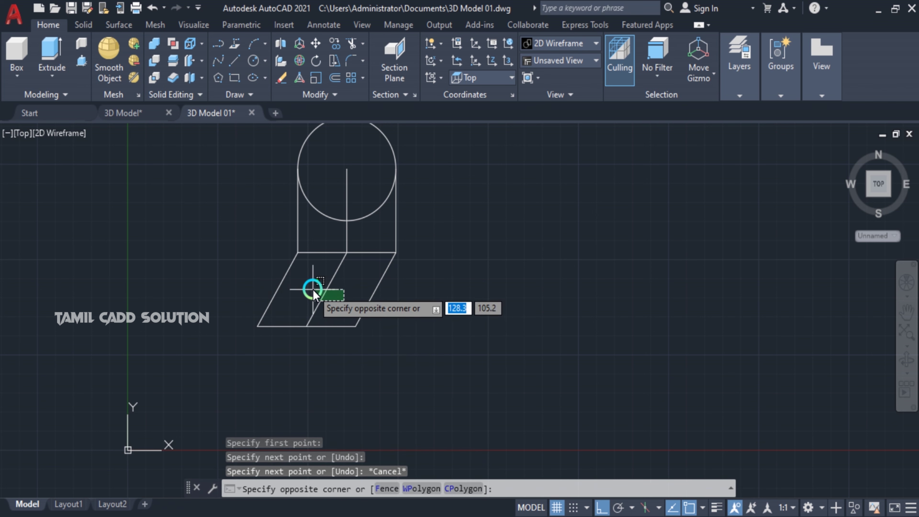
{"action": "left_click", "coordinate": [313, 287]}
{"action": "key", "text": "Delete"}
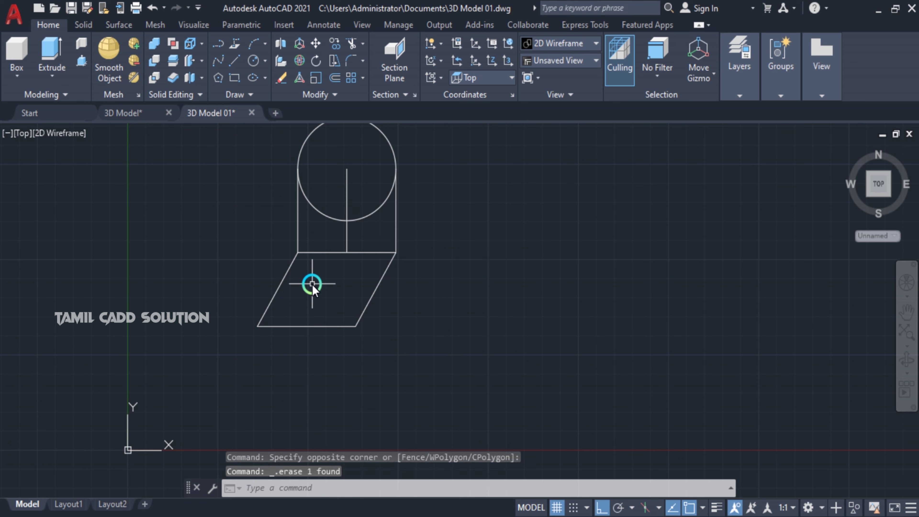
{"action": "left_click", "coordinate": [358, 237]}
{"action": "left_click", "coordinate": [325, 237]}
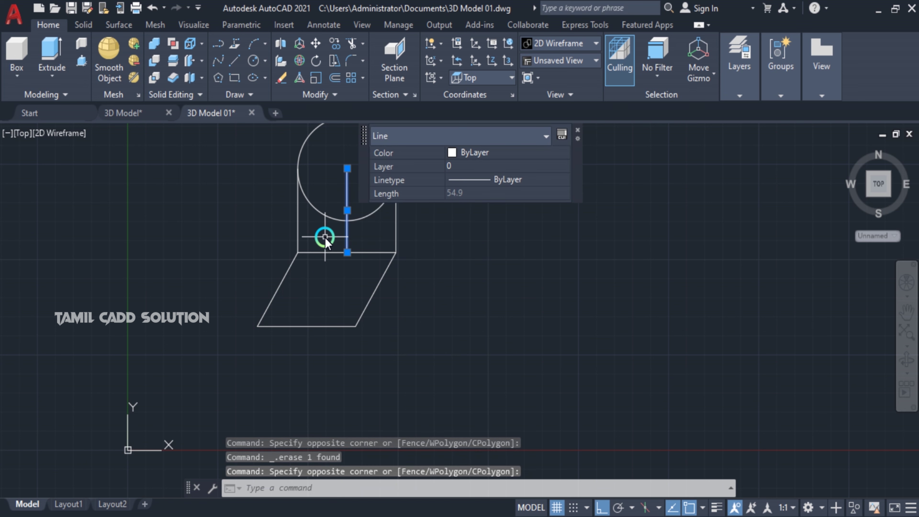
{"action": "key", "text": "Delete"}
{"action": "left_click", "coordinate": [365, 253]}
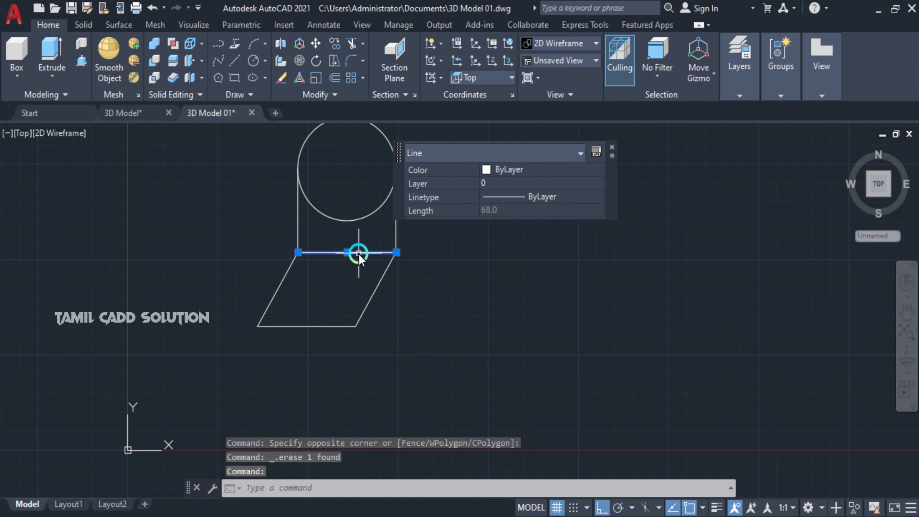
{"action": "key", "text": "Delete"}
{"action": "type", "text": "tr"}
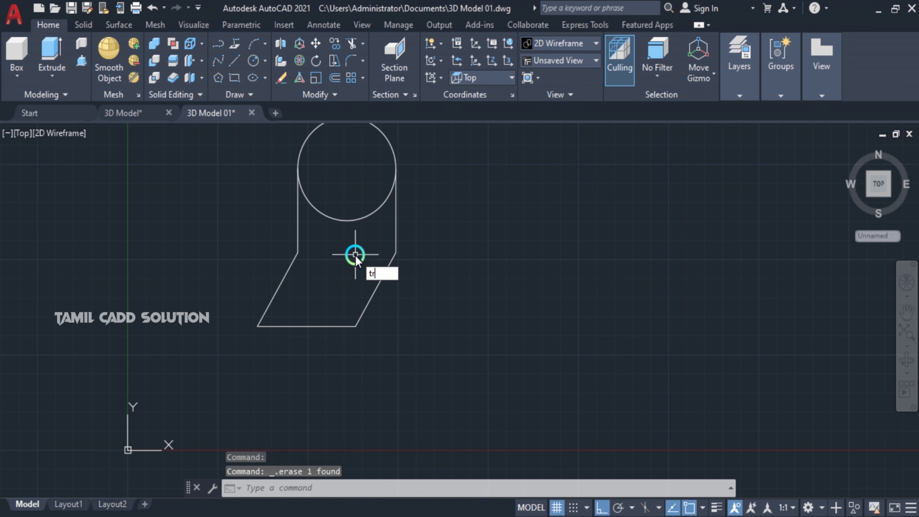
Step: Trim away the circle's lower half to leave an arched top
{"action": "key", "text": "Return"}
{"action": "left_click", "coordinate": [356, 222]}
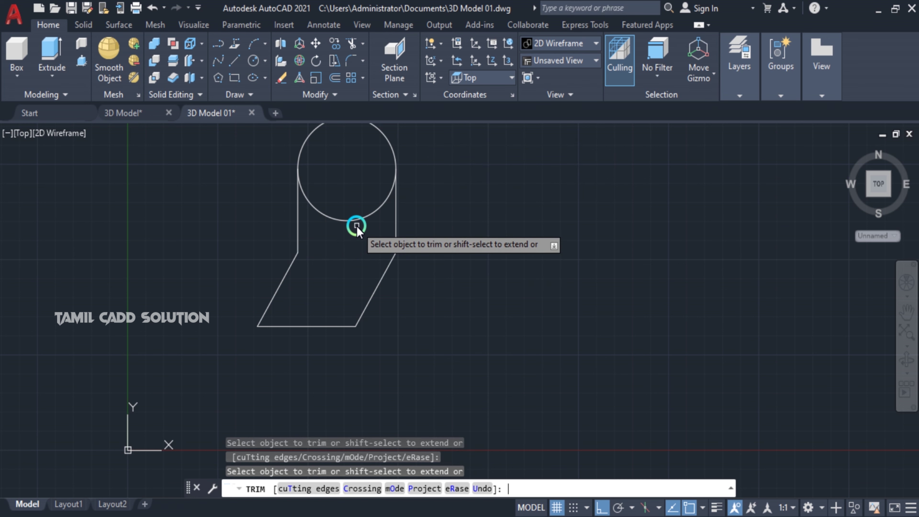
{"action": "scroll", "coordinate": [355, 231], "scroll_direction": "down", "scroll_amount": 2}
{"action": "middle_click_drag", "start_coordinate": [355, 239], "coordinate": [354, 297]}
{"action": "key", "text": "Escape"}
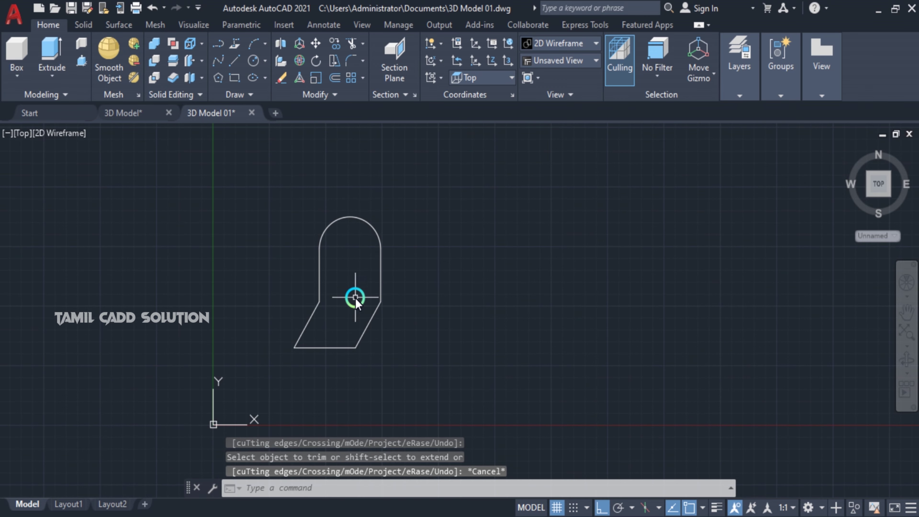
{"action": "left_click", "coordinate": [321, 268]}
{"action": "left_click", "coordinate": [326, 230]}
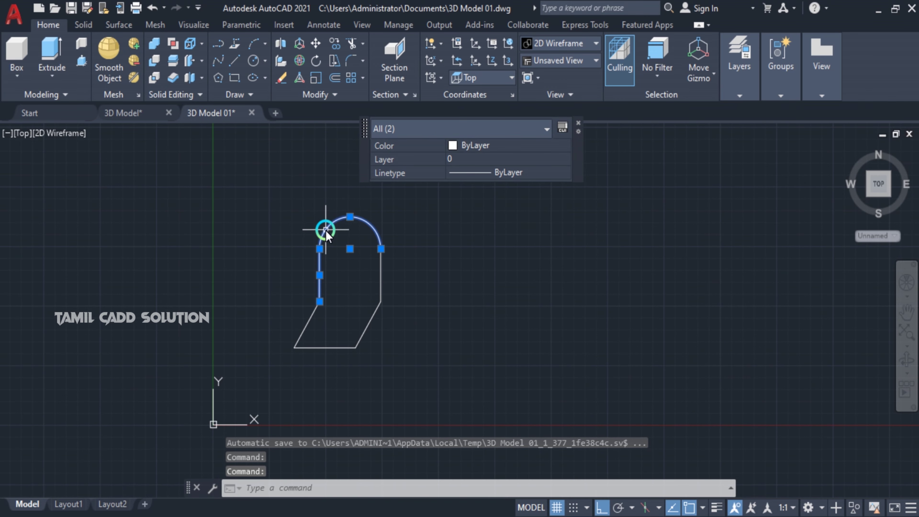
{"action": "key", "text": "Escape"}
{"action": "type", "text": "d"}
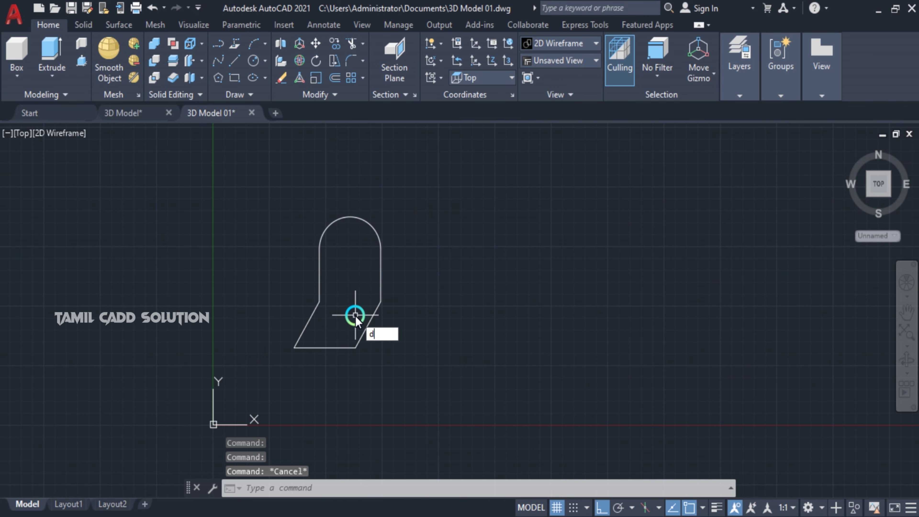
{"action": "type", "text": "li"}
{"action": "key", "text": "Return"}
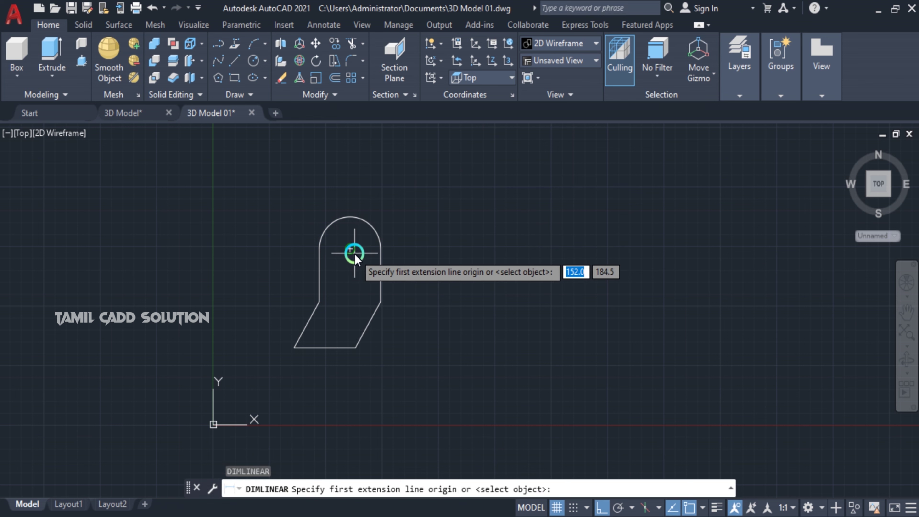
Step: Add a vertical 54.9 dimension from the arch centre to the lower-right corner
{"action": "left_click", "coordinate": [354, 255]}
{"action": "left_click", "coordinate": [378, 301]}
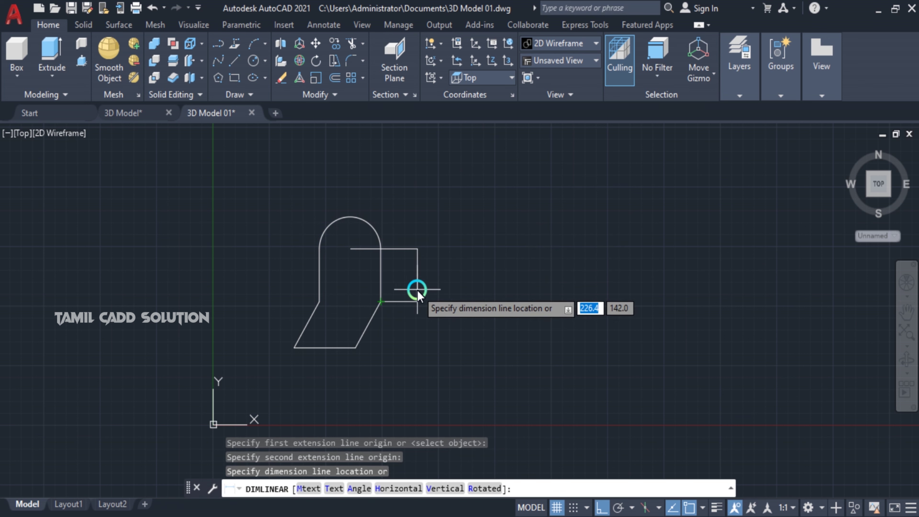
{"action": "left_click", "coordinate": [412, 278]}
{"action": "scroll", "coordinate": [412, 278], "scroll_direction": "up", "scroll_amount": 3}
{"action": "scroll", "coordinate": [410, 271], "scroll_direction": "up", "scroll_amount": 2}
{"action": "scroll", "coordinate": [373, 269], "scroll_direction": "up", "scroll_amount": 2}
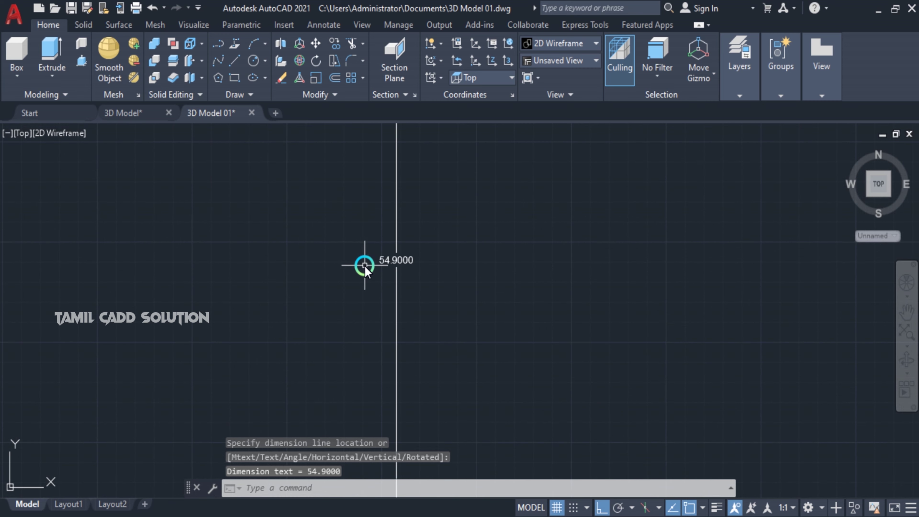
{"action": "scroll", "coordinate": [365, 263], "scroll_direction": "up", "scroll_amount": 1}
{"action": "scroll", "coordinate": [400, 264], "scroll_direction": "down", "scroll_amount": 2}
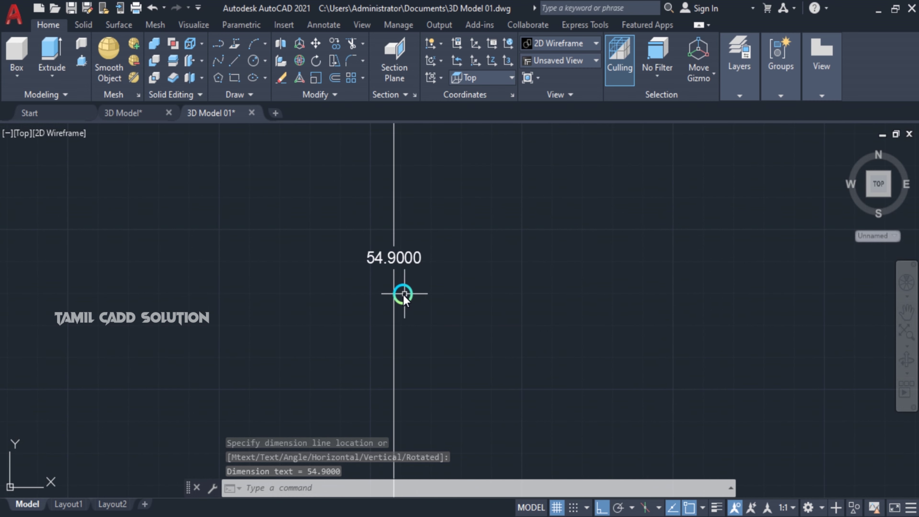
Step: Check the a17.png reference and compute 59.4 − 54.9 = 4.5 in Calculator
{"action": "left_click", "coordinate": [360, 514]}
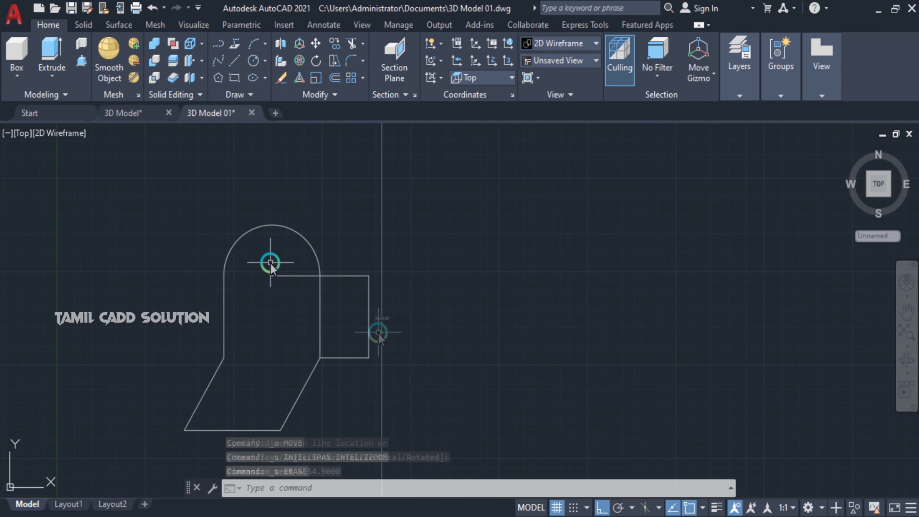
{"action": "scroll", "coordinate": [387, 374], "scroll_direction": "up", "scroll_amount": 2}
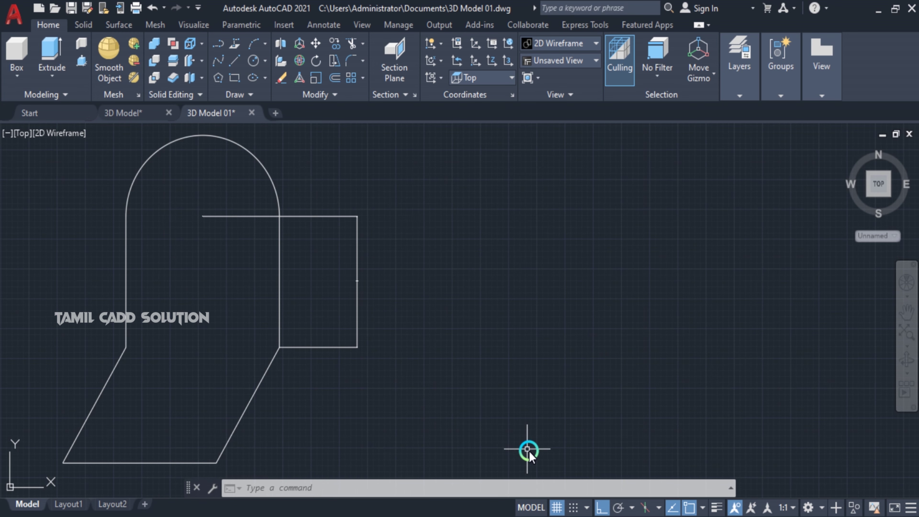
{"action": "scroll", "coordinate": [354, 284], "scroll_direction": "up", "scroll_amount": 5}
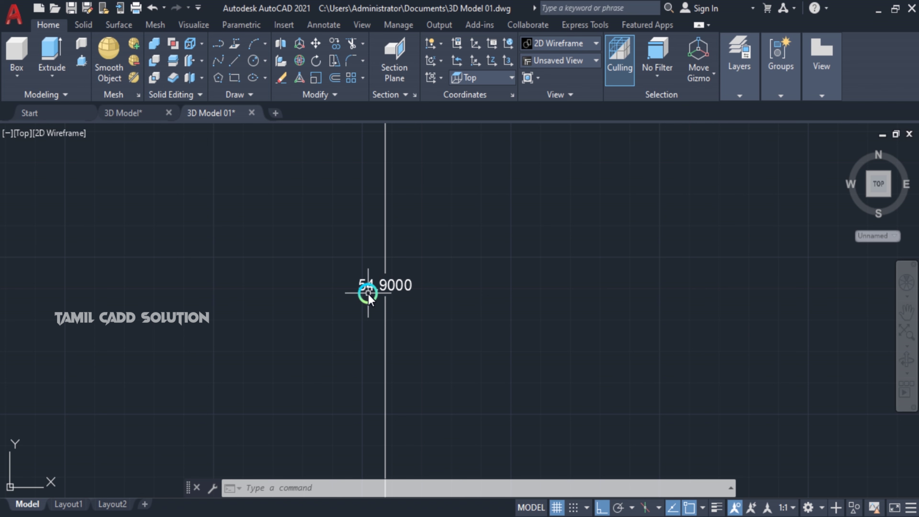
{"action": "key", "text": "alt+Tab"}
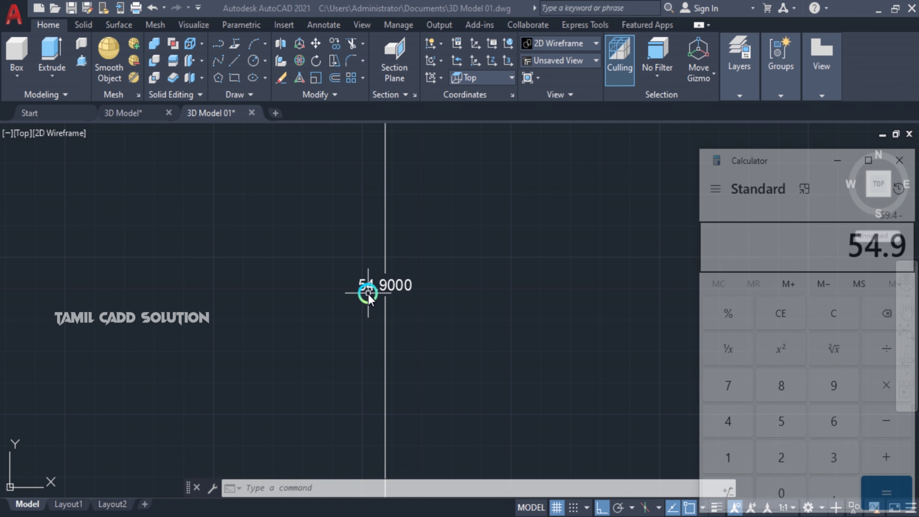
{"action": "key", "text": "Return"}
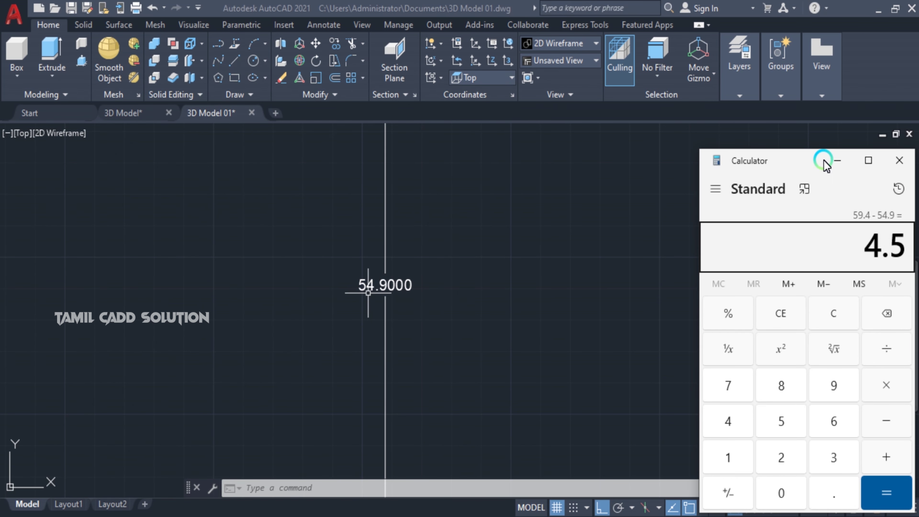
{"action": "left_click", "coordinate": [837, 160]}
Step: Erase the old dimension from the bracket outline
{"action": "scroll", "coordinate": [514, 334], "scroll_direction": "down", "scroll_amount": 2}
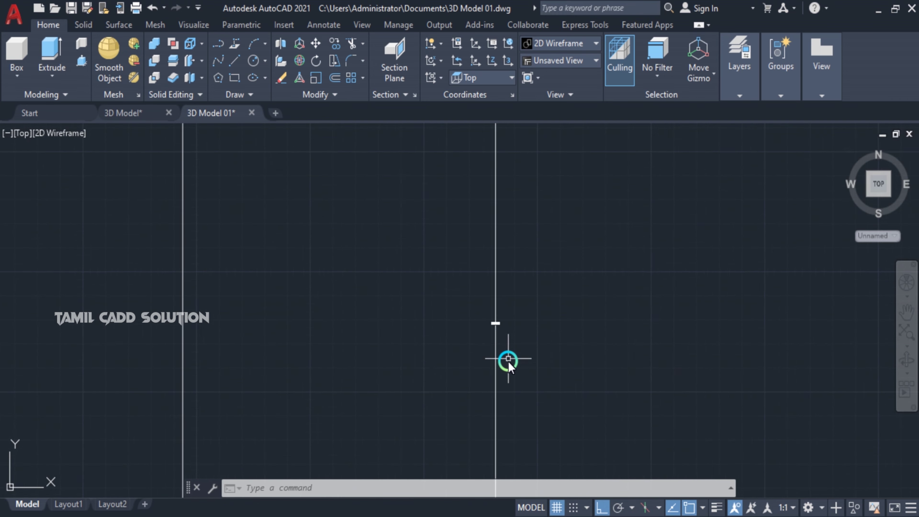
{"action": "scroll", "coordinate": [507, 384], "scroll_direction": "down", "scroll_amount": 2}
{"action": "middle_click_drag", "start_coordinate": [507, 384], "coordinate": [509, 328]}
{"action": "left_click", "coordinate": [534, 373]}
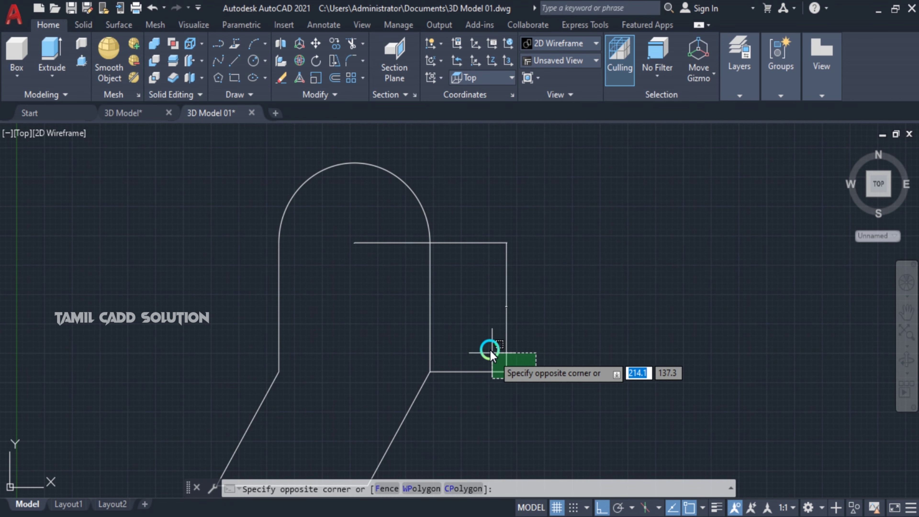
{"action": "left_click", "coordinate": [489, 343]}
{"action": "key", "text": "Delete"}
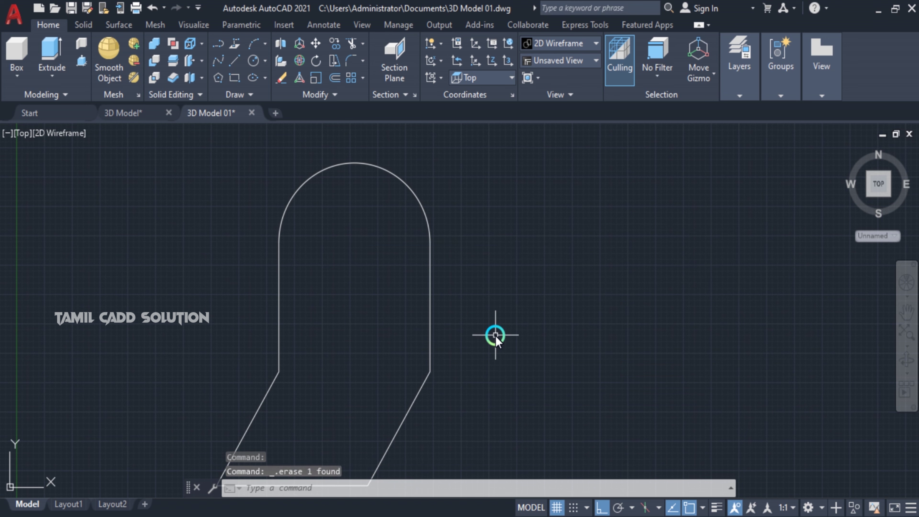
Step: Move the angled plate's three lower lines down 4.5 units and trim the arm's overhanging line end
{"action": "middle_click_drag", "start_coordinate": [479, 361], "coordinate": [530, 320]}
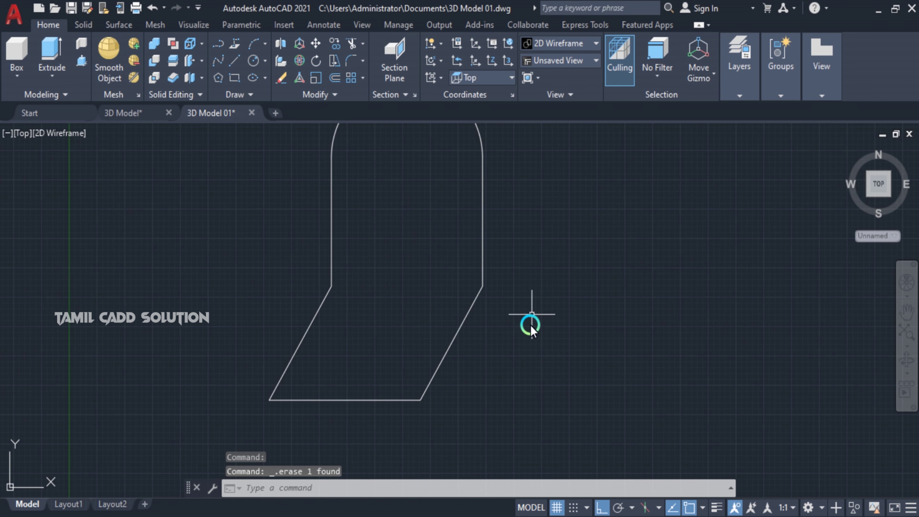
{"action": "scroll", "coordinate": [530, 321], "scroll_direction": "down", "scroll_amount": 2}
{"action": "left_click", "coordinate": [487, 431]}
{"action": "left_click", "coordinate": [351, 337]}
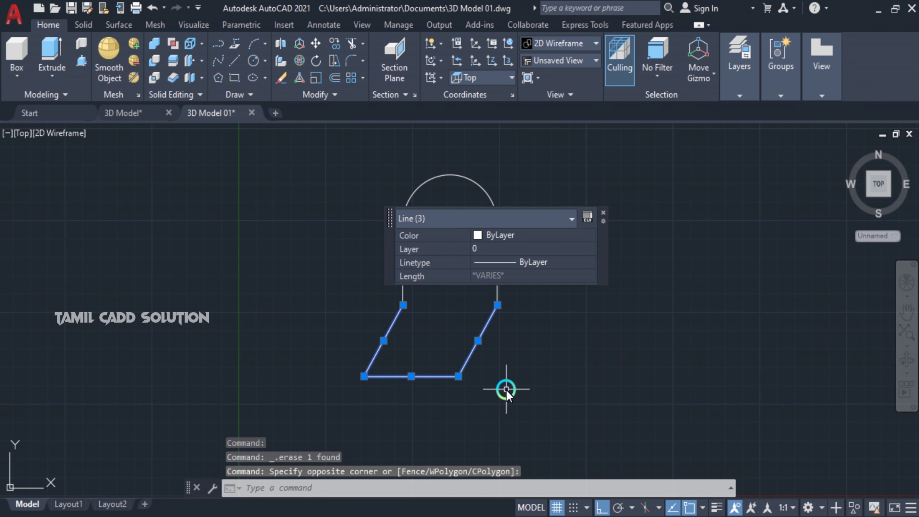
{"action": "type", "text": "m"}
{"action": "key", "text": "Return"}
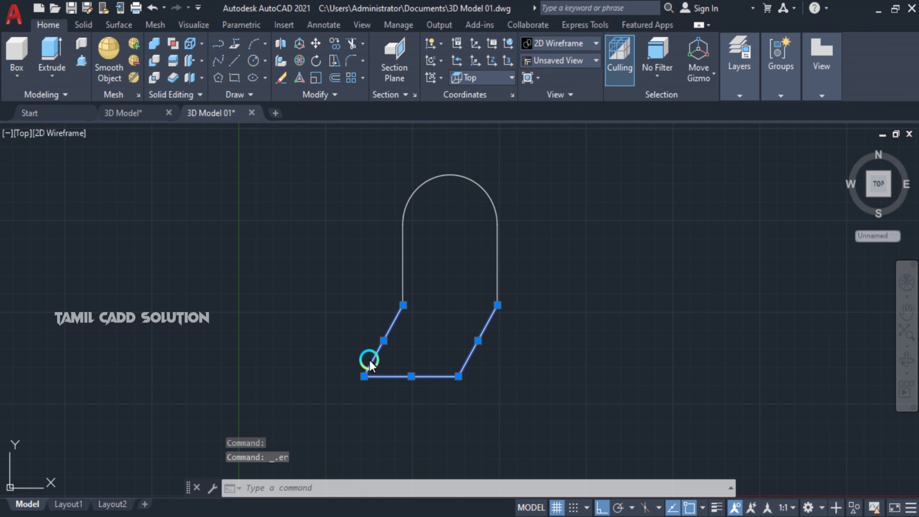
{"action": "type", "text": "M"}
{"action": "left_click", "coordinate": [588, 267]}
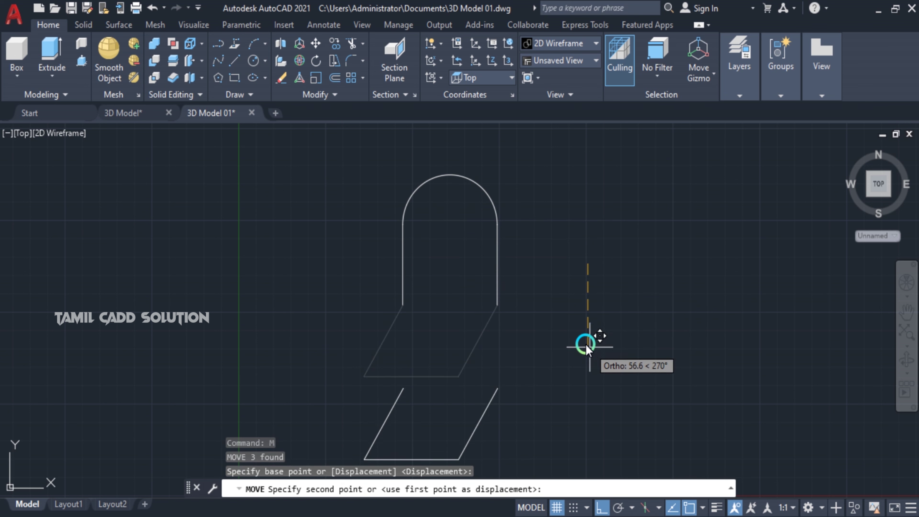
{"action": "type", "text": "4.5"}
{"action": "key", "text": "Return"}
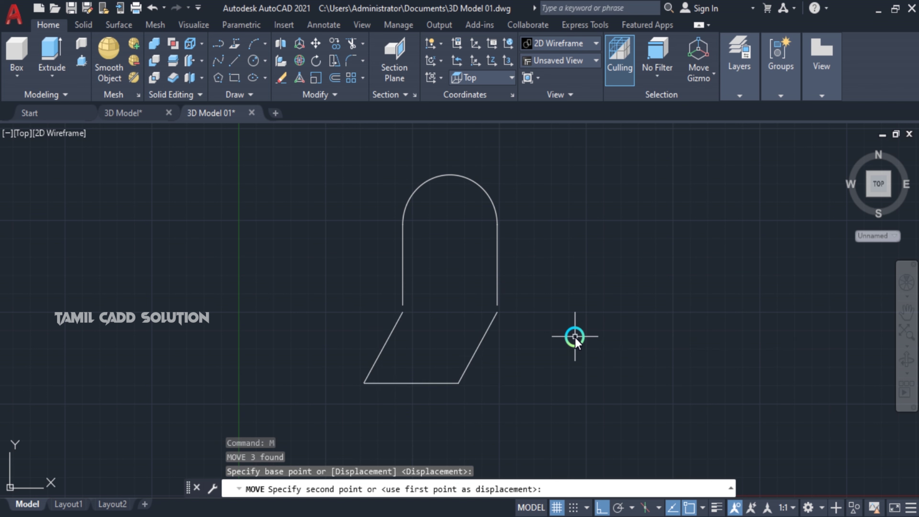
{"action": "type", "text": "tr"}
{"action": "key", "text": "Return"}
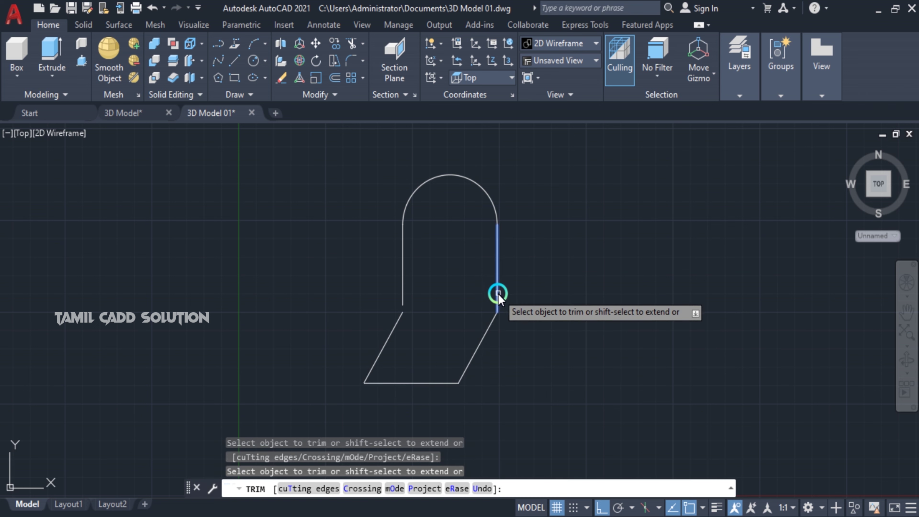
{"action": "left_click_drag", "start_coordinate": [442, 298], "coordinate": [395, 286]}
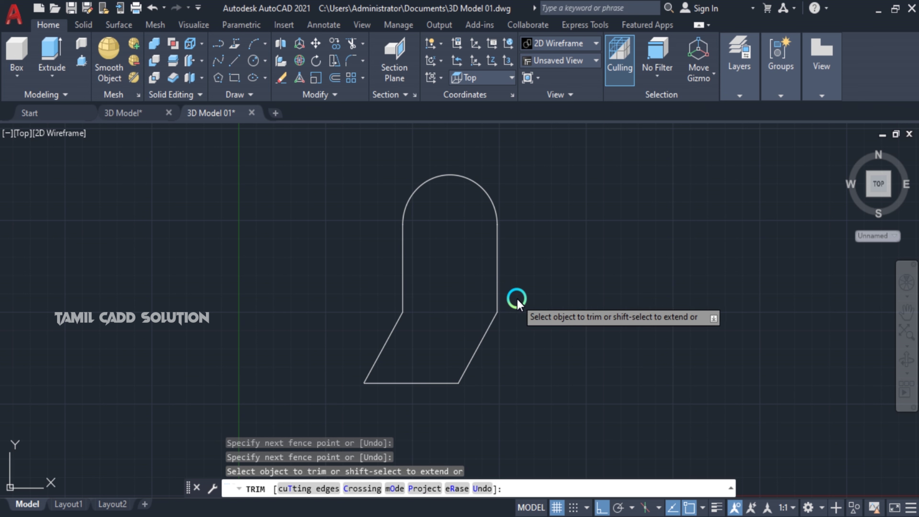
{"action": "key", "text": "Escape"}
Step: Add a linear check dimension from the arc centre to the lower corner, reading 59.4
{"action": "key", "text": "Return"}
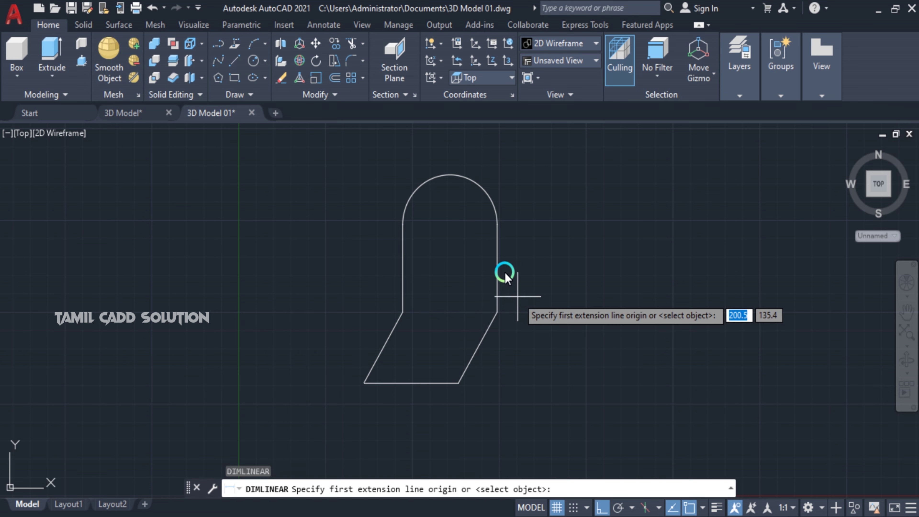
{"action": "left_click", "coordinate": [450, 225]}
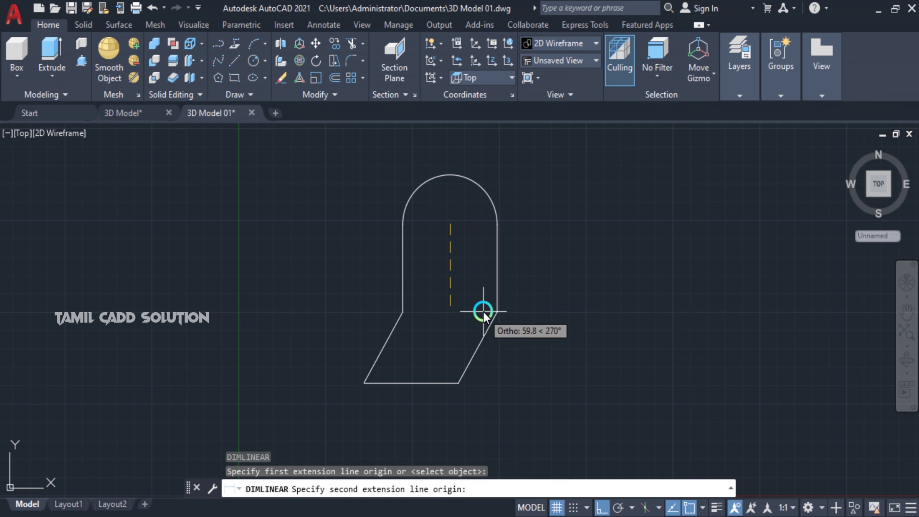
{"action": "left_click", "coordinate": [497, 312]}
{"action": "left_click", "coordinate": [529, 281]}
{"action": "scroll", "coordinate": [528, 281], "scroll_direction": "up", "scroll_amount": 3}
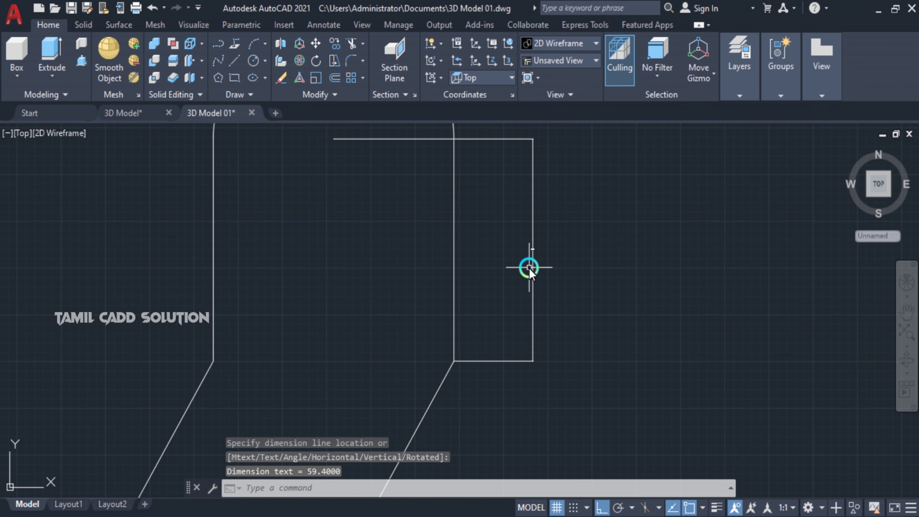
{"action": "scroll", "coordinate": [530, 267], "scroll_direction": "up", "scroll_amount": 3}
{"action": "scroll", "coordinate": [536, 242], "scroll_direction": "up", "scroll_amount": 3}
{"action": "scroll", "coordinate": [529, 206], "scroll_direction": "up", "scroll_amount": 2}
{"action": "scroll", "coordinate": [530, 228], "scroll_direction": "down", "scroll_amount": 3}
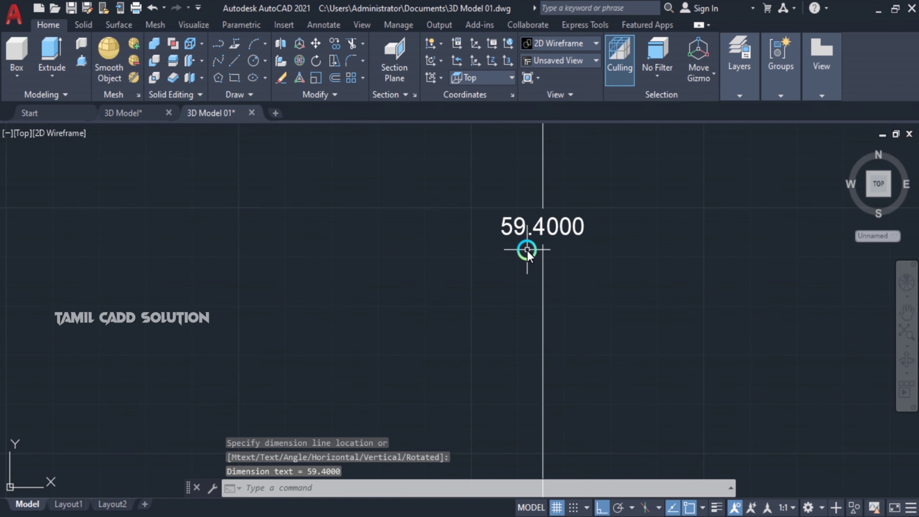
{"action": "scroll", "coordinate": [527, 251], "scroll_direction": "down", "scroll_amount": 2}
{"action": "scroll", "coordinate": [528, 250], "scroll_direction": "down", "scroll_amount": 1}
{"action": "scroll", "coordinate": [517, 267], "scroll_direction": "down", "scroll_amount": 3}
{"action": "scroll", "coordinate": [515, 267], "scroll_direction": "down", "scroll_amount": 2}
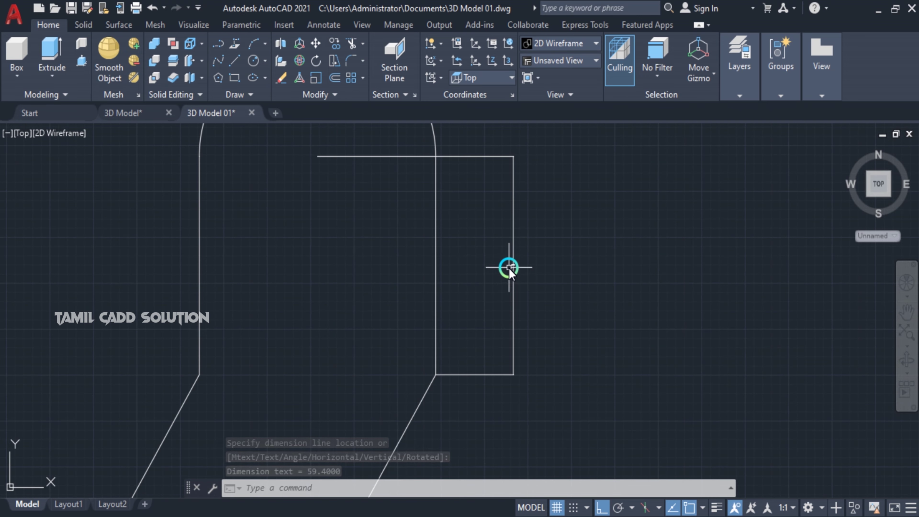
Step: Erase the 59.4 check dimension
{"action": "left_click", "coordinate": [536, 286]}
{"action": "left_click", "coordinate": [470, 264]}
{"action": "key", "text": "Escape"}
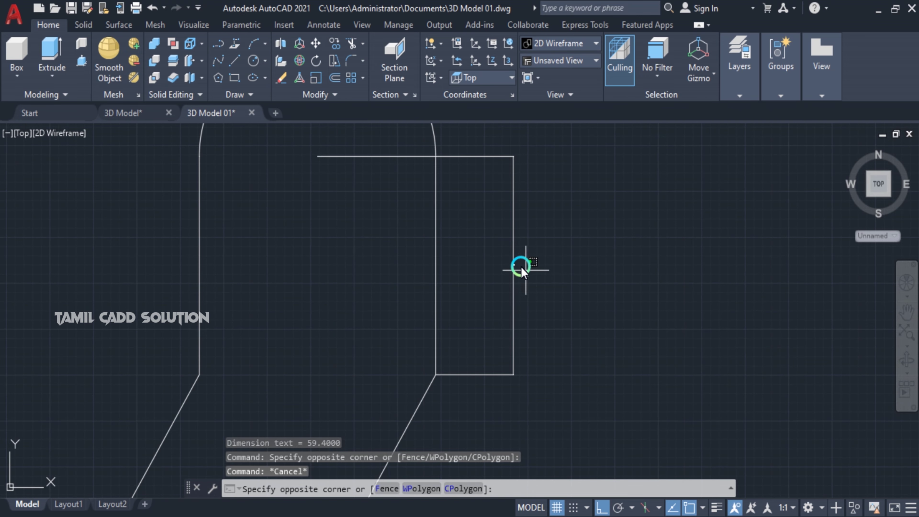
{"action": "left_click", "coordinate": [505, 250]}
{"action": "key", "text": "Delete"}
{"action": "scroll", "coordinate": [514, 263], "scroll_direction": "down", "scroll_amount": 4}
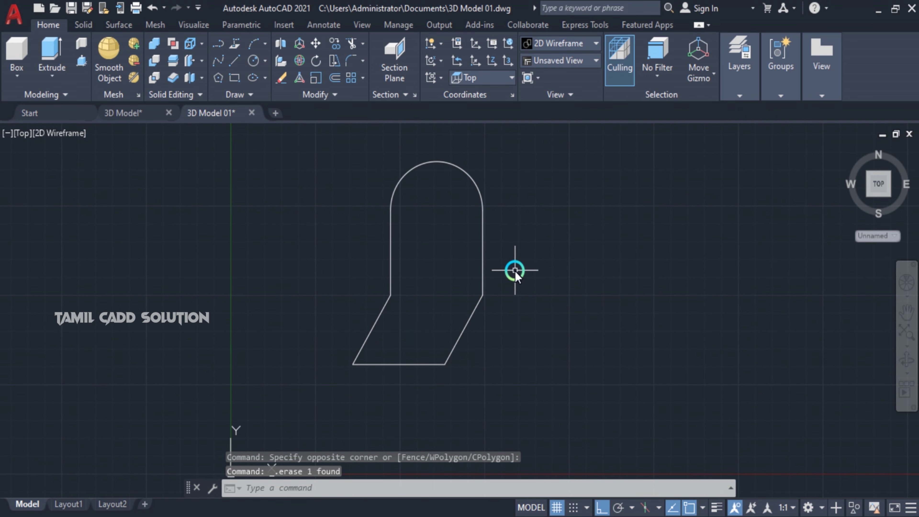
{"action": "scroll", "coordinate": [395, 225], "scroll_direction": "down", "scroll_amount": 2}
Step: Select the arc and the five lines of the bracket outline
{"action": "left_click", "coordinate": [389, 234]}
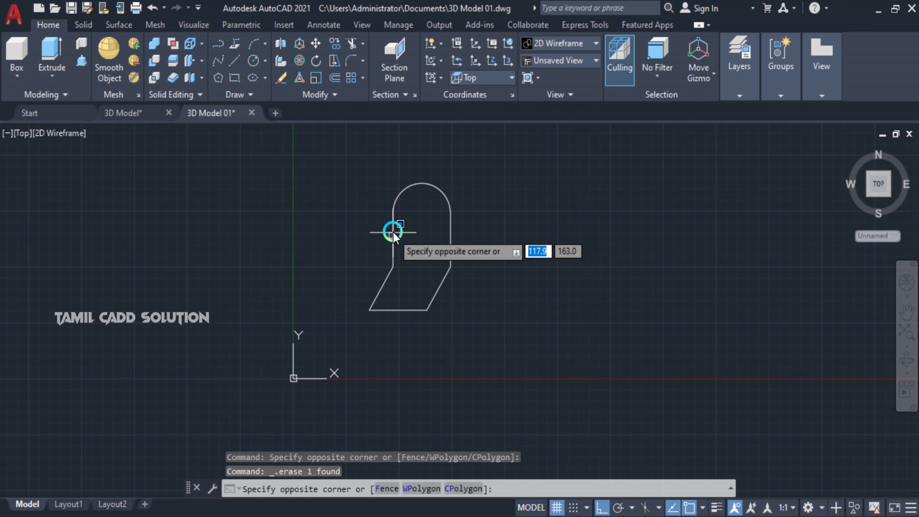
{"action": "left_click", "coordinate": [394, 225]}
{"action": "left_click", "coordinate": [436, 250]}
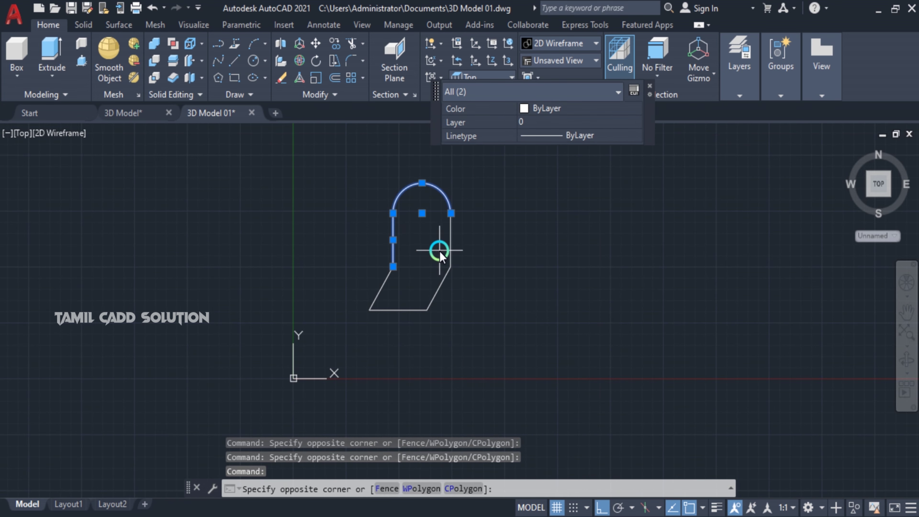
{"action": "left_click", "coordinate": [459, 250]}
{"action": "left_click", "coordinate": [448, 254]}
{"action": "left_click", "coordinate": [449, 293]}
{"action": "left_click", "coordinate": [410, 318]}
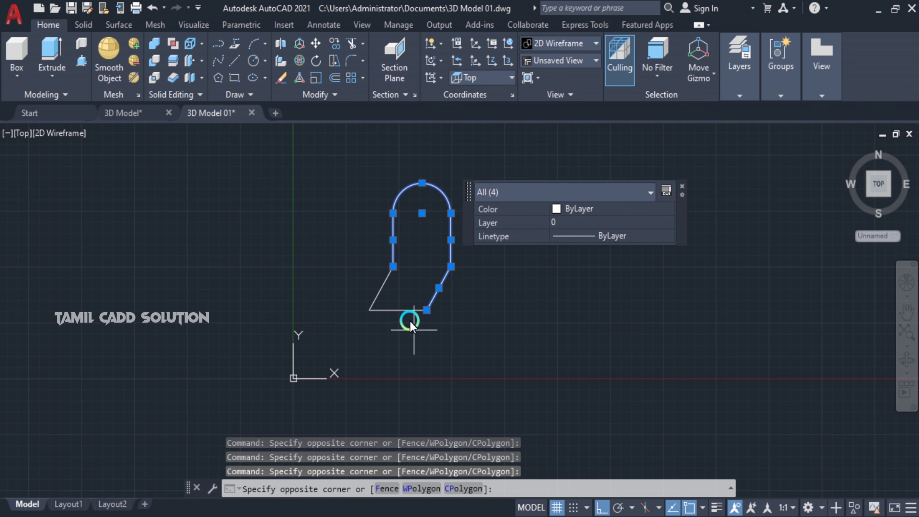
{"action": "left_click", "coordinate": [395, 300]}
{"action": "left_click", "coordinate": [386, 288]}
Step: Join the six selected objects into one closed polyline with J
{"action": "type", "text": "J"}
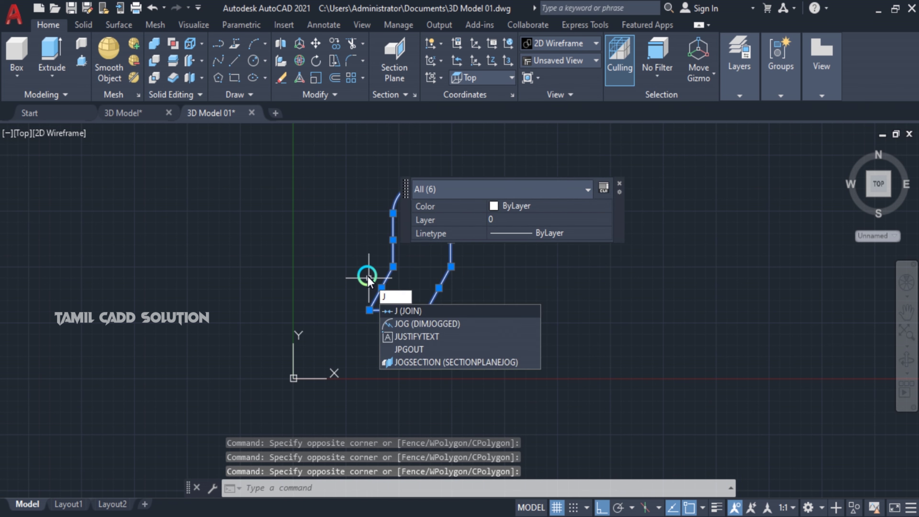
{"action": "key", "text": "Return"}
{"action": "left_click", "coordinate": [388, 305]}
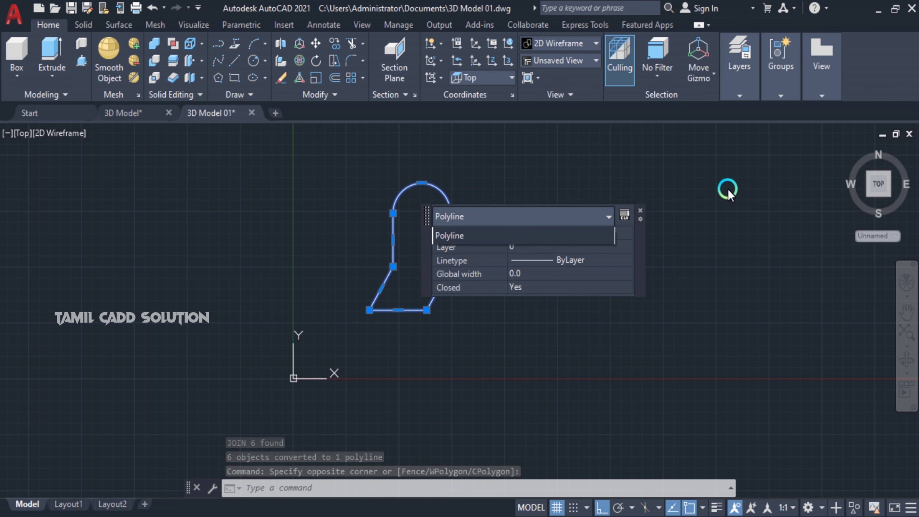
{"action": "key", "text": "Escape"}
{"action": "middle_click_drag", "start_coordinate": [495, 255], "coordinate": [608, 267]}
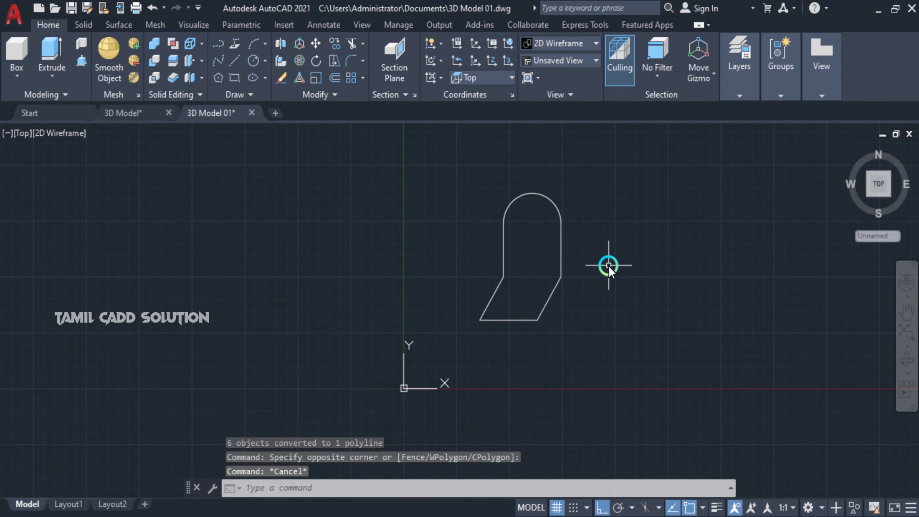
{"action": "scroll", "coordinate": [609, 267], "scroll_direction": "down", "scroll_amount": 2}
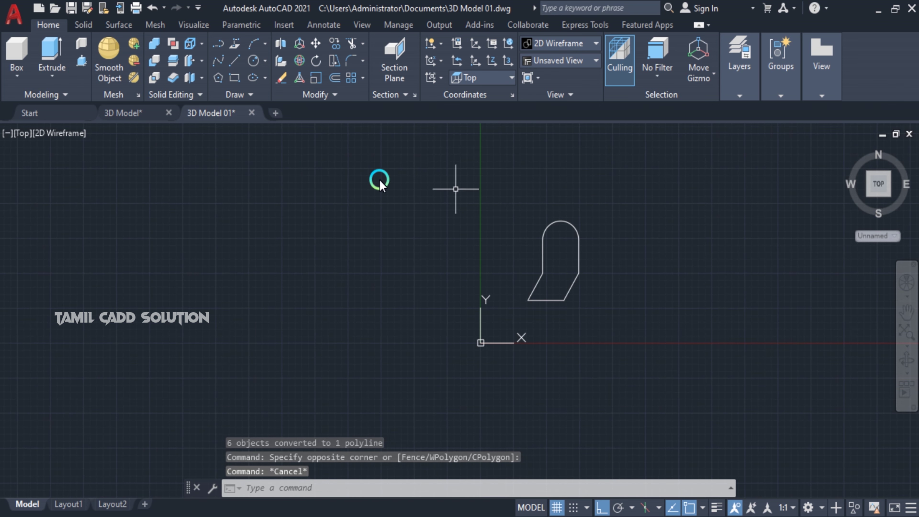
Step: Switch the viewport to SW Isometric and put away the reference picture
{"action": "left_click", "coordinate": [19, 134]}
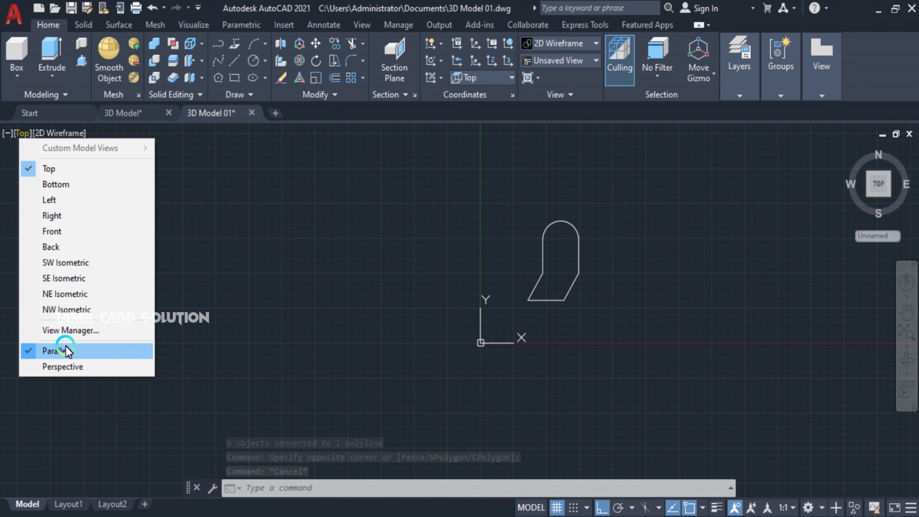
{"action": "left_click", "coordinate": [58, 261]}
{"action": "scroll", "coordinate": [641, 298], "scroll_direction": "down", "scroll_amount": 2}
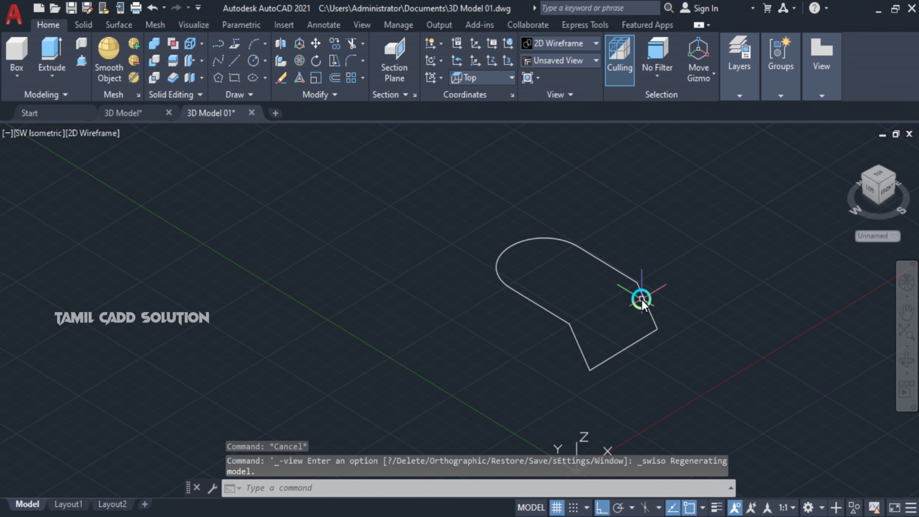
{"action": "scroll", "coordinate": [559, 316], "scroll_direction": "down", "scroll_amount": 1}
{"action": "left_click", "coordinate": [592, 302]}
{"action": "left_click", "coordinate": [562, 483]}
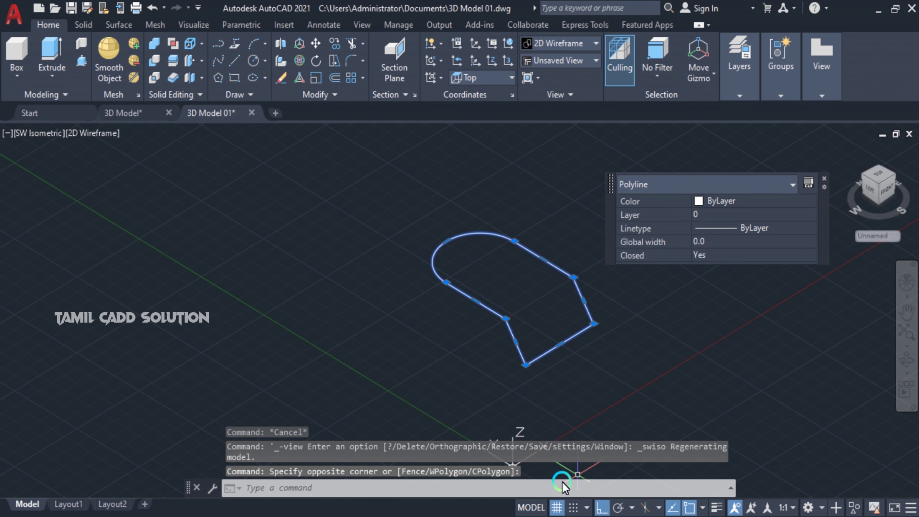
{"action": "key", "text": "Escape"}
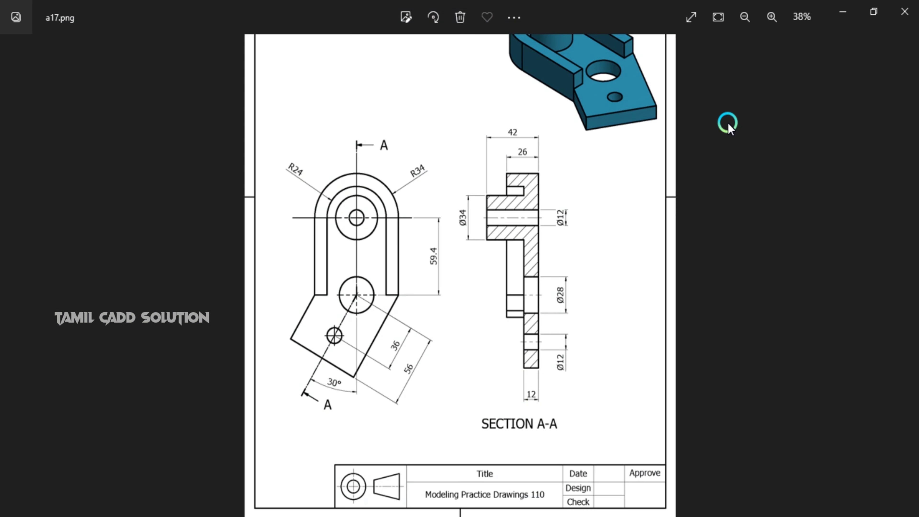
{"action": "left_click", "coordinate": [843, 12]}
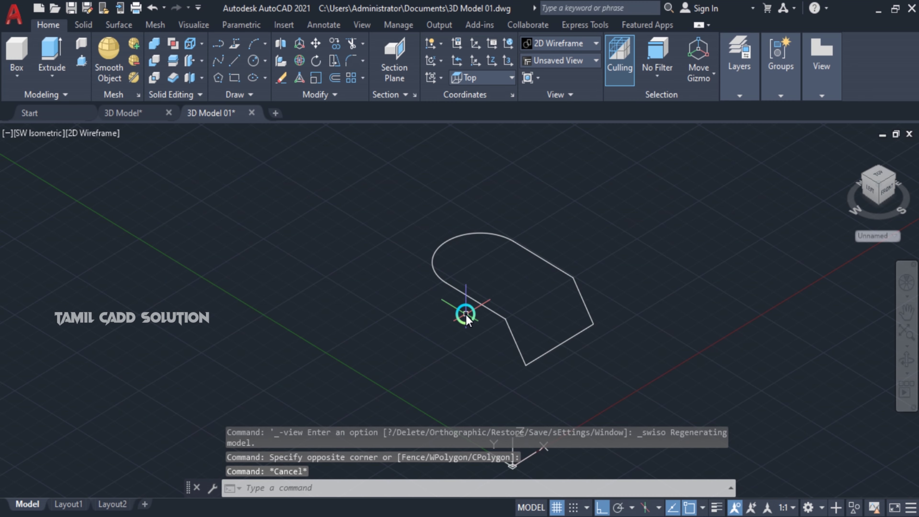
Step: Extrude the closed bracket polyline to a height of 12
{"action": "left_click", "coordinate": [466, 314]}
{"action": "left_click", "coordinate": [425, 270]}
{"action": "type", "text": "ex"}
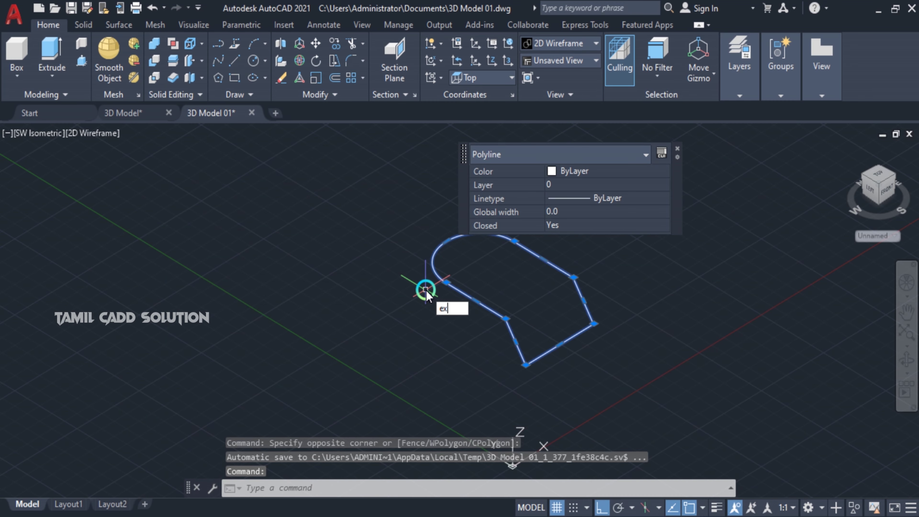
{"action": "type", "text": "t"}
{"action": "key", "text": "Return"}
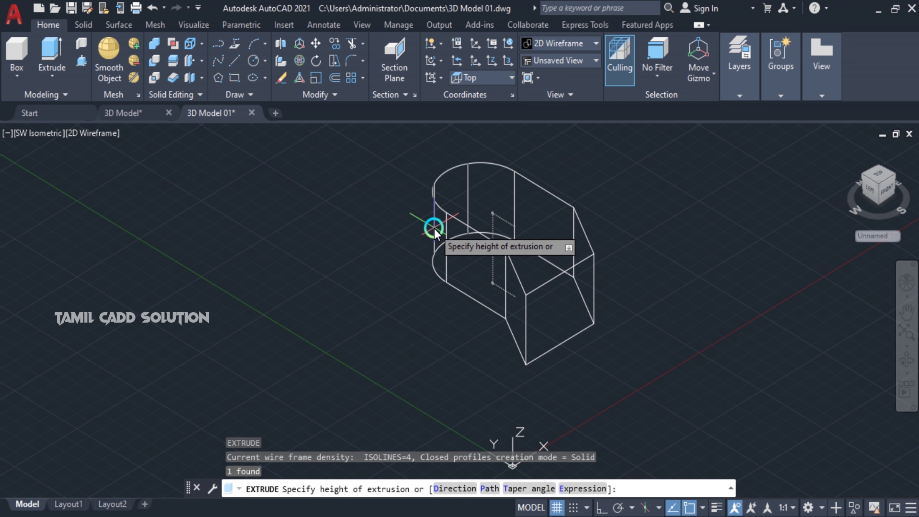
{"action": "type", "text": "12"}
{"action": "key", "text": "Return"}
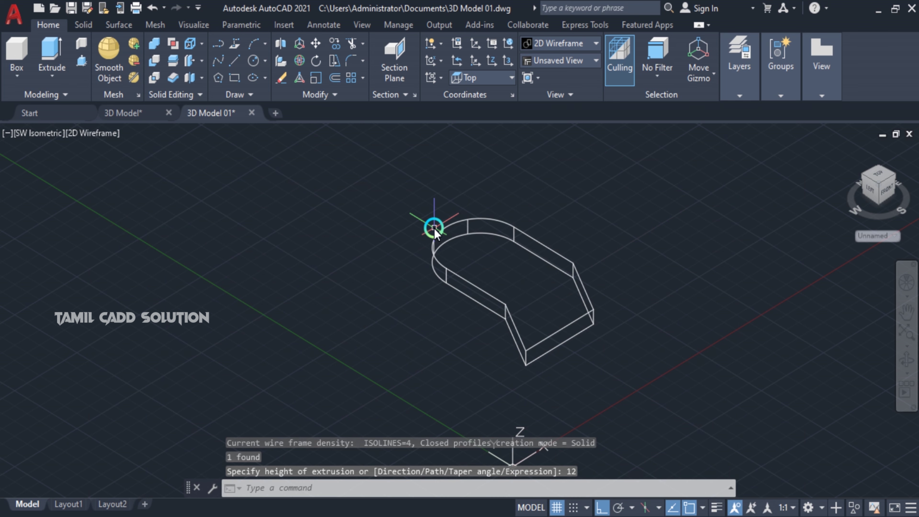
Step: Return AutoCAD to Top view and zoom the a17.png reference to 46%
{"action": "left_click", "coordinate": [40, 133]}
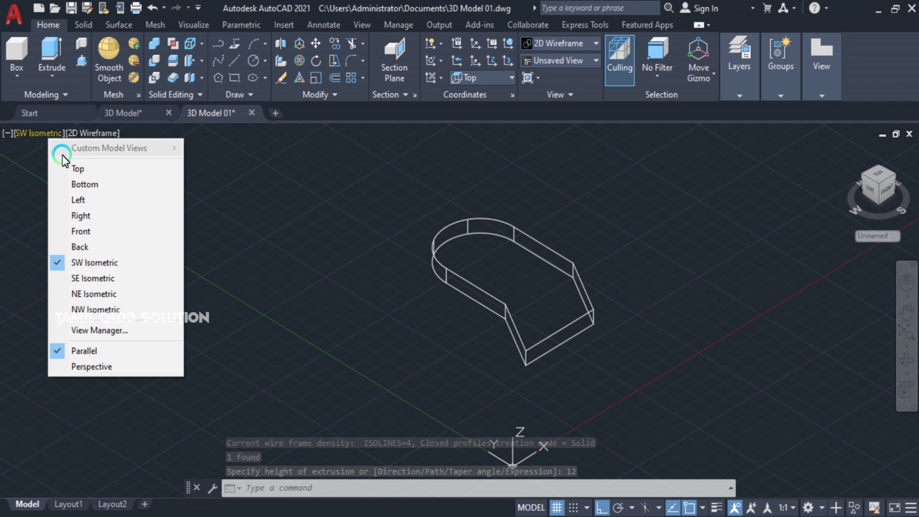
{"action": "left_click", "coordinate": [77, 168]}
{"action": "scroll", "coordinate": [509, 273], "scroll_direction": "down", "scroll_amount": 3}
{"action": "scroll", "coordinate": [539, 293], "scroll_direction": "down", "scroll_amount": 1}
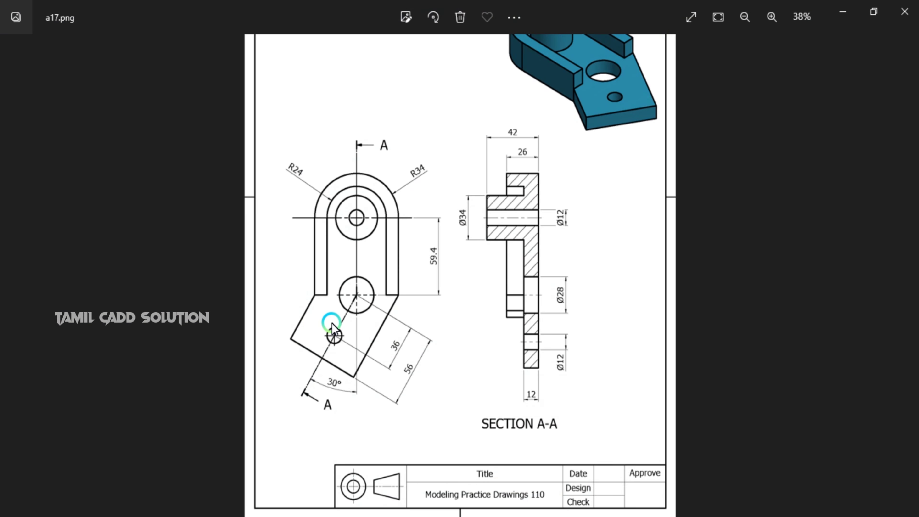
{"action": "scroll", "coordinate": [538, 185], "scroll_direction": "up", "scroll_amount": 2}
{"action": "scroll", "coordinate": [538, 185], "scroll_direction": "up", "scroll_amount": 1, "text": "ctrl"}
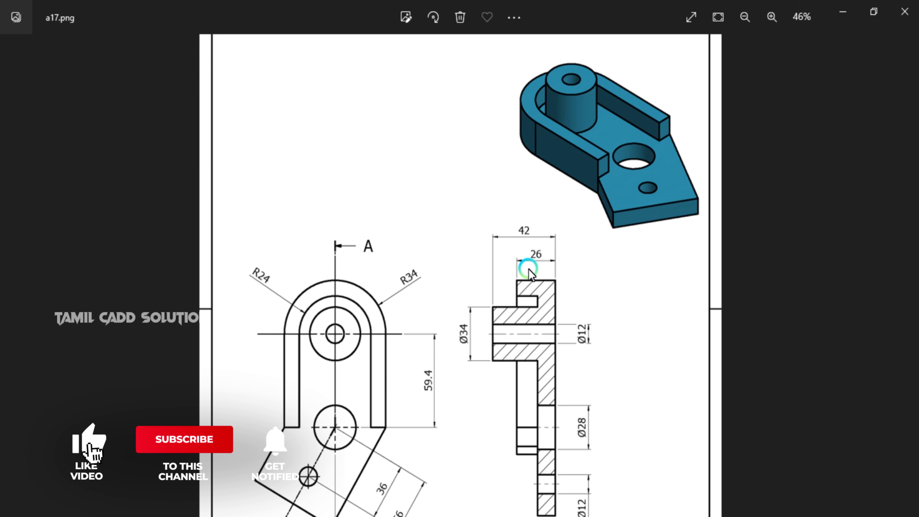
Step: Pan the reference image to Section A-A's dimensions, then minimize Photos
{"action": "left_click_drag", "start_coordinate": [534, 281], "coordinate": [527, 239]}
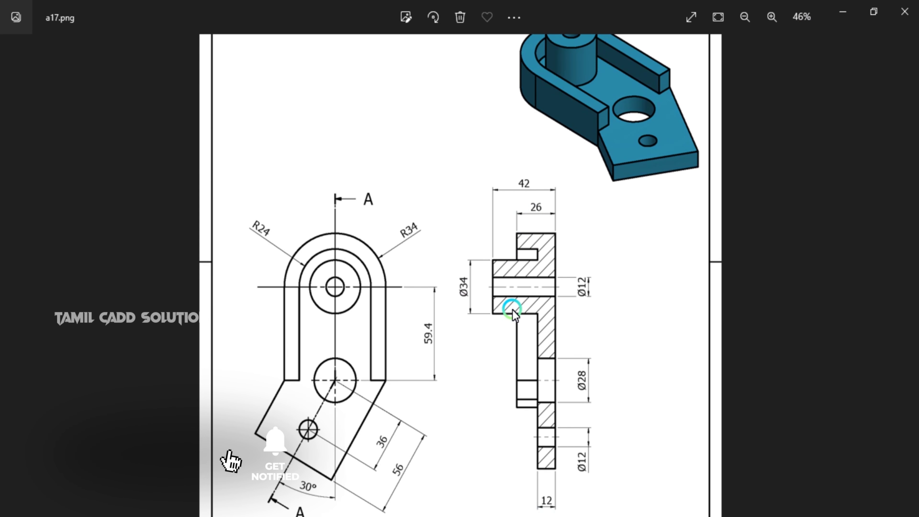
{"action": "left_click", "coordinate": [843, 14]}
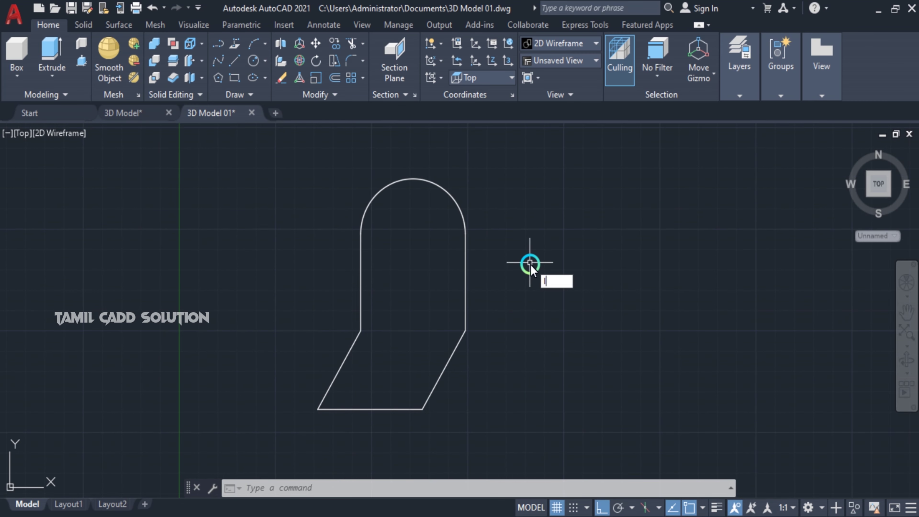
Step: Redraw the arm's left and right vertical edges up to the arc ends
{"action": "key", "text": "Return"}
{"action": "left_click", "coordinate": [361, 330]}
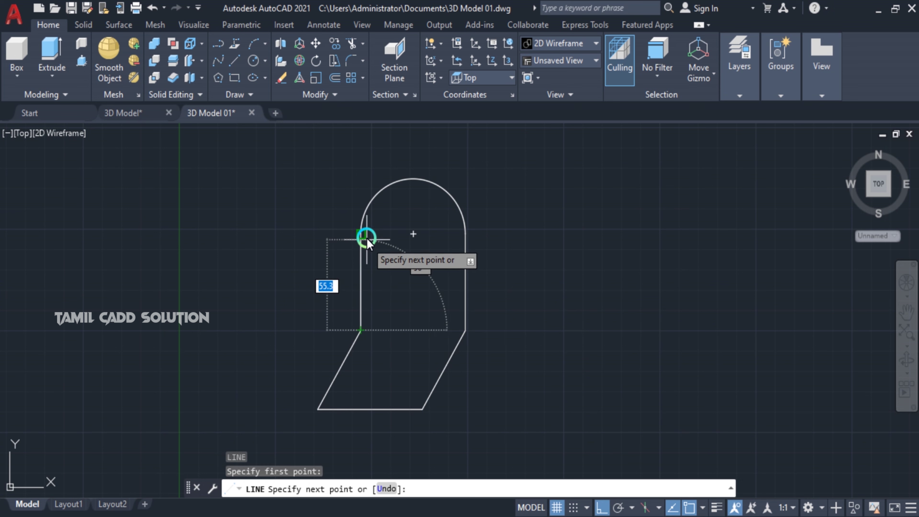
{"action": "left_click", "coordinate": [366, 238]}
{"action": "key", "text": "Escape"}
{"action": "key", "text": "Return"}
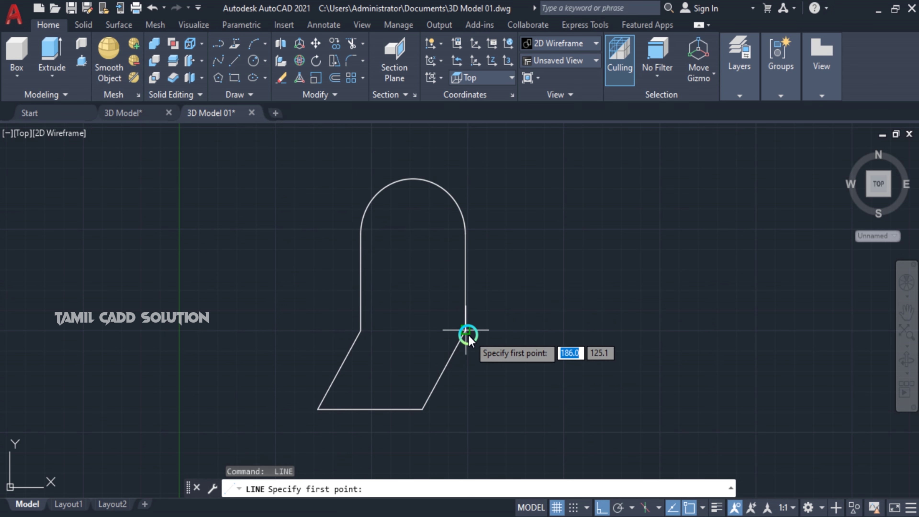
{"action": "left_click", "coordinate": [466, 330]}
{"action": "left_click", "coordinate": [466, 231]}
{"action": "key", "text": "Escape"}
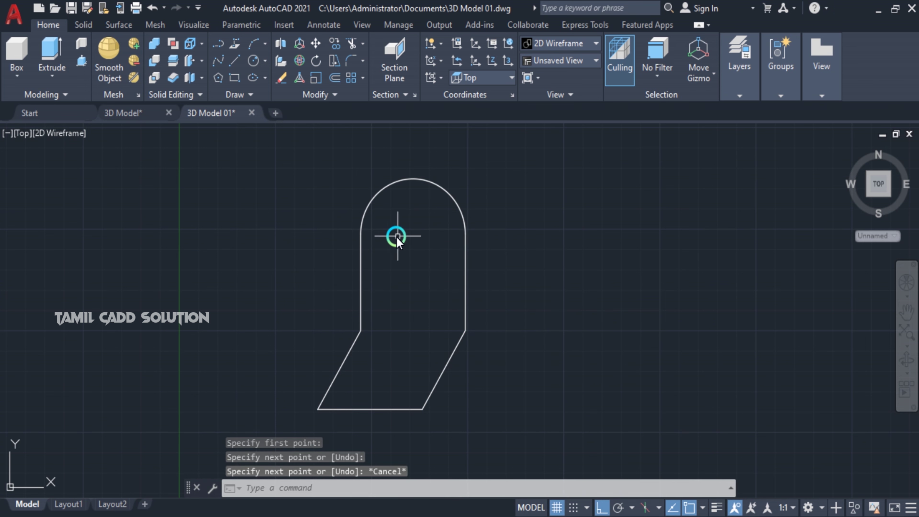
{"action": "key", "text": "Return"}
{"action": "key", "text": "Escape"}
Step: Draw concentric circles of radius 34 and 24 at the top arc's centre
{"action": "type", "text": "c"}
{"action": "key", "text": "Return"}
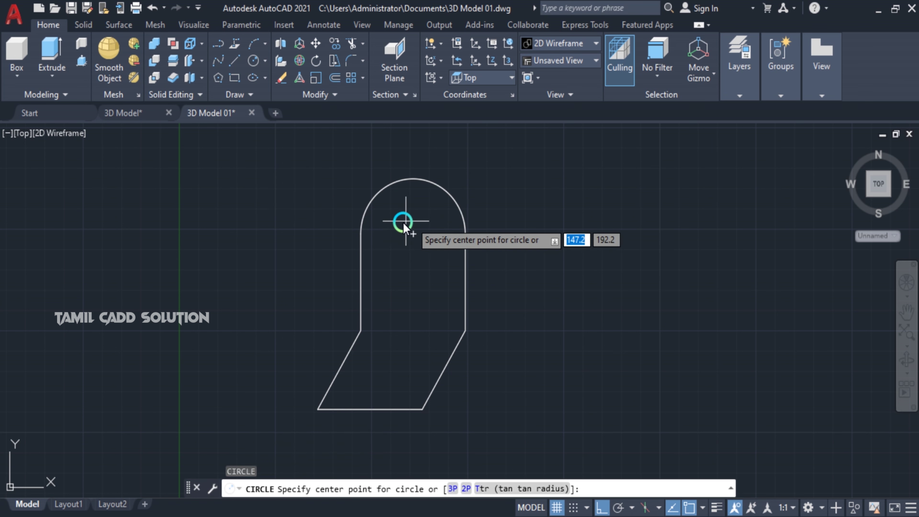
{"action": "left_click", "coordinate": [413, 234]}
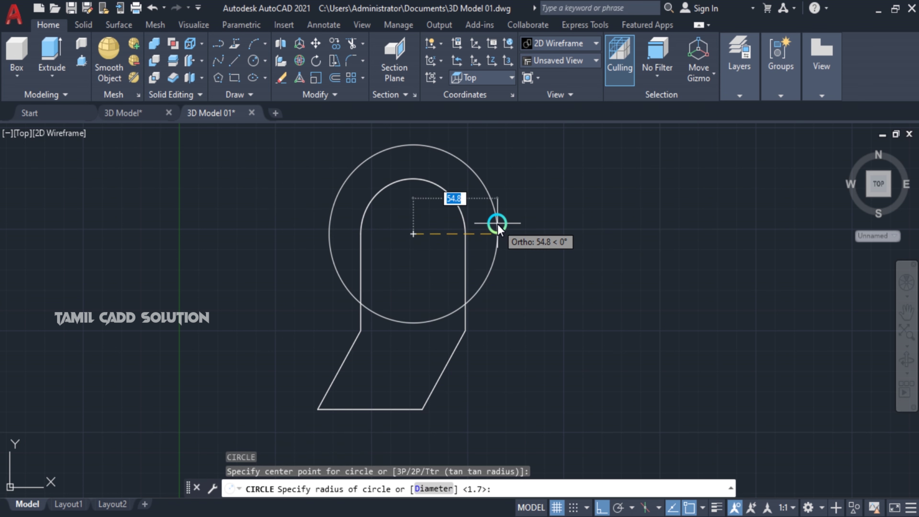
{"action": "type", "text": "34"}
{"action": "key", "text": "Return"}
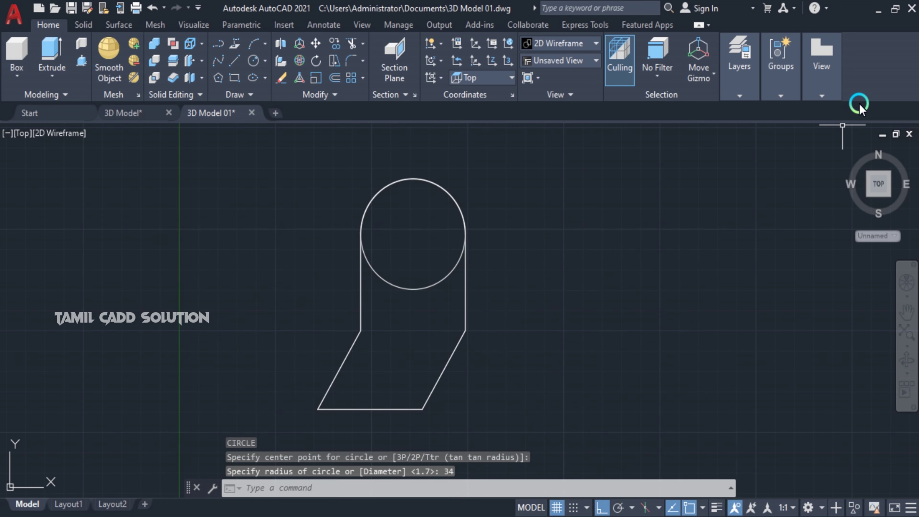
{"action": "key", "text": "Return"}
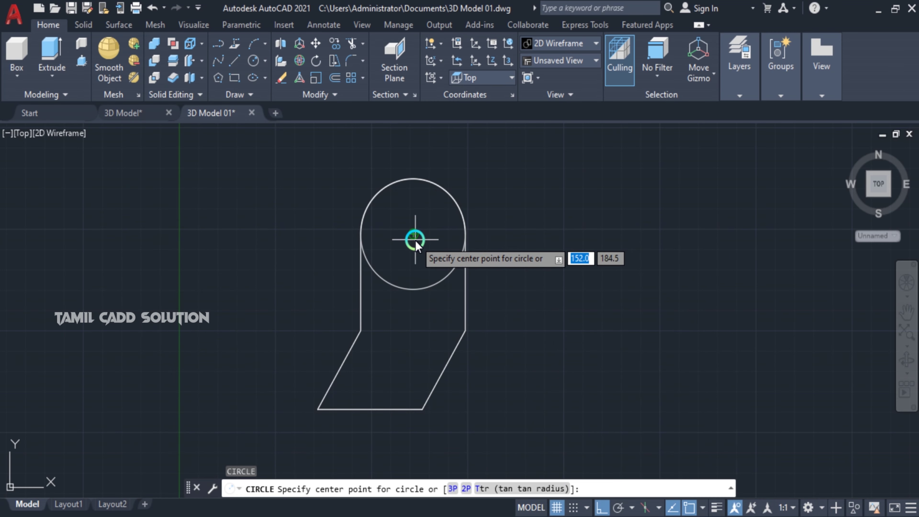
{"action": "left_click", "coordinate": [416, 239]}
{"action": "type", "text": "24"}
{"action": "key", "text": "Return"}
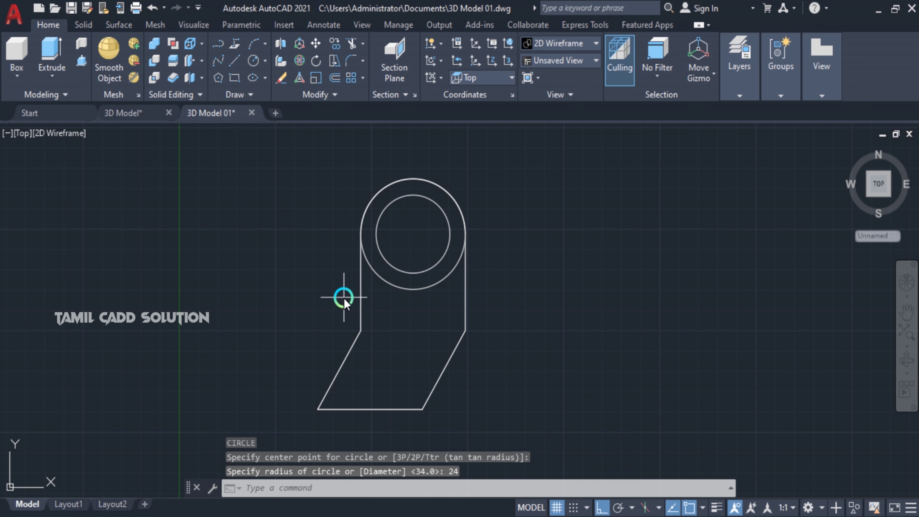
{"action": "type", "text": "l"}
{"action": "key", "text": "Return"}
Step: Draw the arm's base line and two vertical lines from the inner circle down to it
{"action": "left_click", "coordinate": [361, 330]}
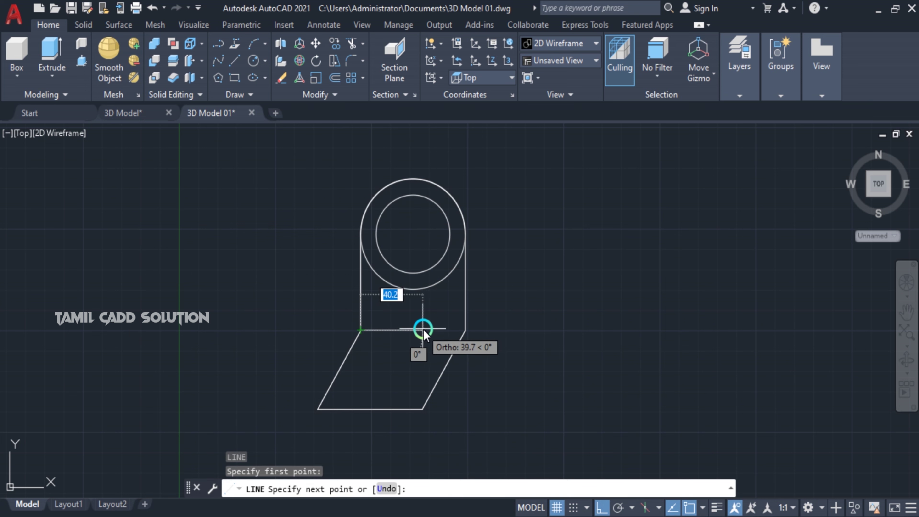
{"action": "left_click", "coordinate": [466, 330]}
{"action": "key", "text": "Escape"}
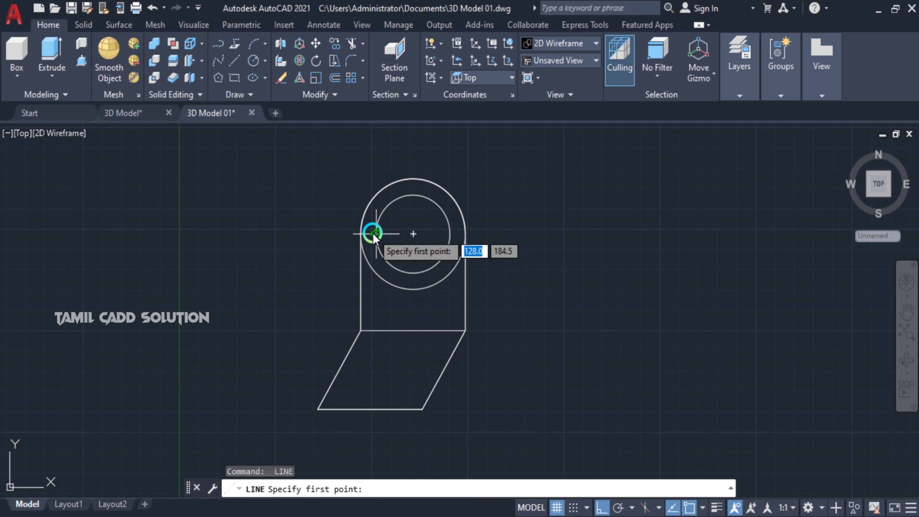
{"action": "left_click", "coordinate": [376, 234]}
{"action": "left_click", "coordinate": [381, 329]}
{"action": "key", "text": "Return"}
{"action": "key", "text": "Return"}
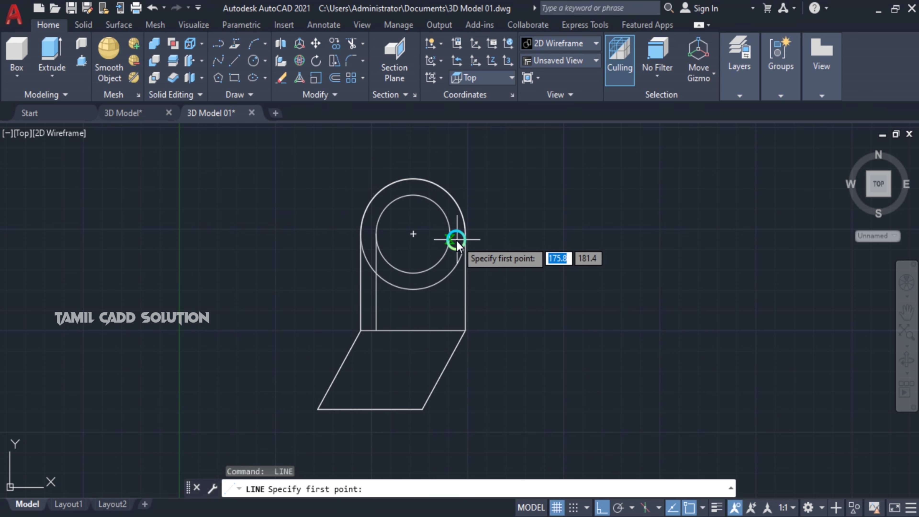
{"action": "left_click", "coordinate": [452, 234]}
{"action": "left_click", "coordinate": [453, 331]}
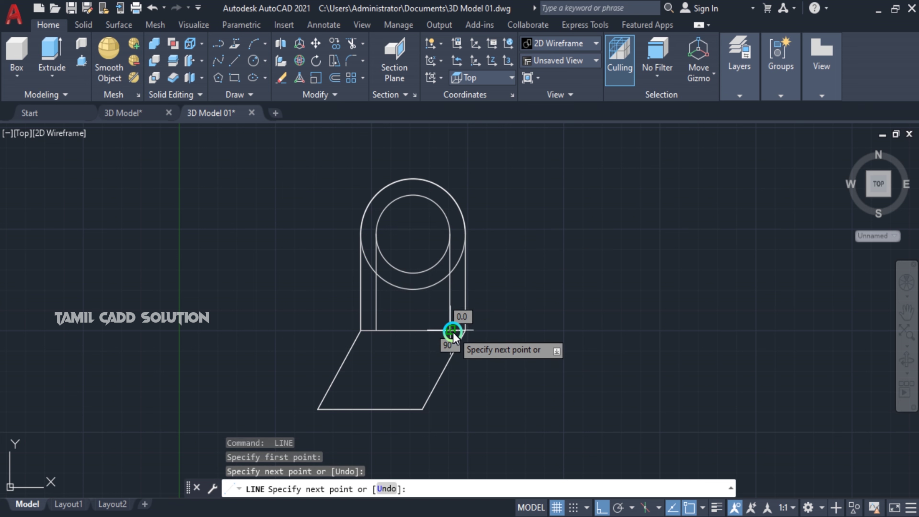
{"action": "key", "text": "Escape"}
Step: Trim the base segment between the slot lines and the inner circle's lower half
{"action": "type", "text": "tr"}
{"action": "key", "text": "Return"}
{"action": "left_click", "coordinate": [418, 340]}
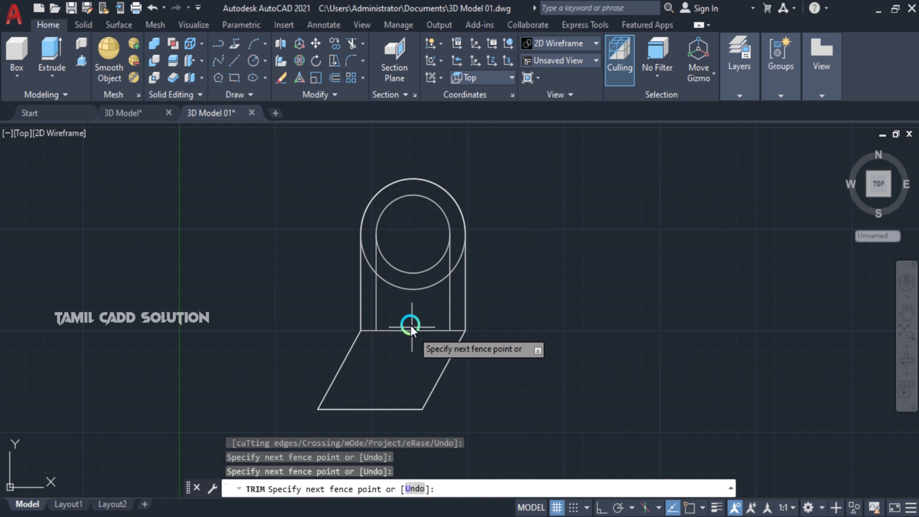
{"action": "key", "text": "Return"}
{"action": "left_click", "coordinate": [368, 263]}
{"action": "key", "text": "ctrl+z"}
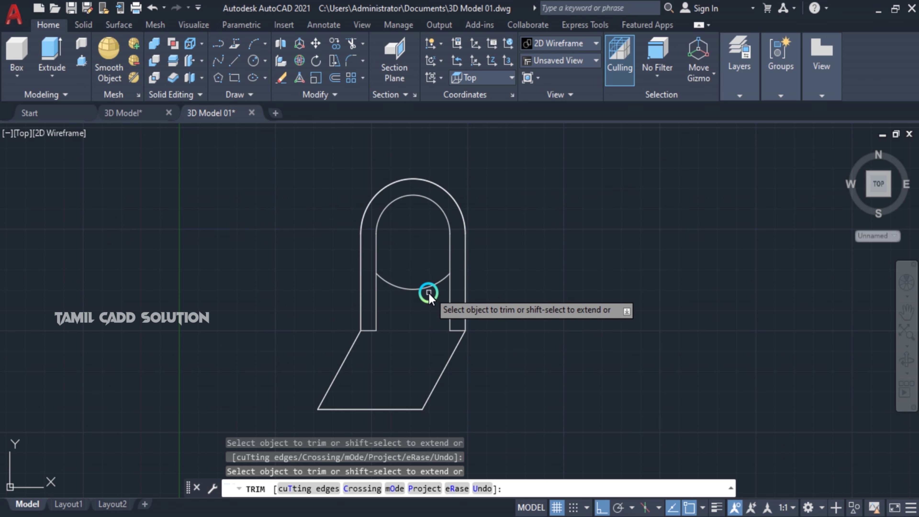
{"action": "left_click_drag", "start_coordinate": [429, 293], "coordinate": [421, 270]}
{"action": "key", "text": "Escape"}
Step: Window-select the eight arch pieces and join them into one polyline
{"action": "scroll", "coordinate": [425, 311], "scroll_direction": "down", "scroll_amount": 3}
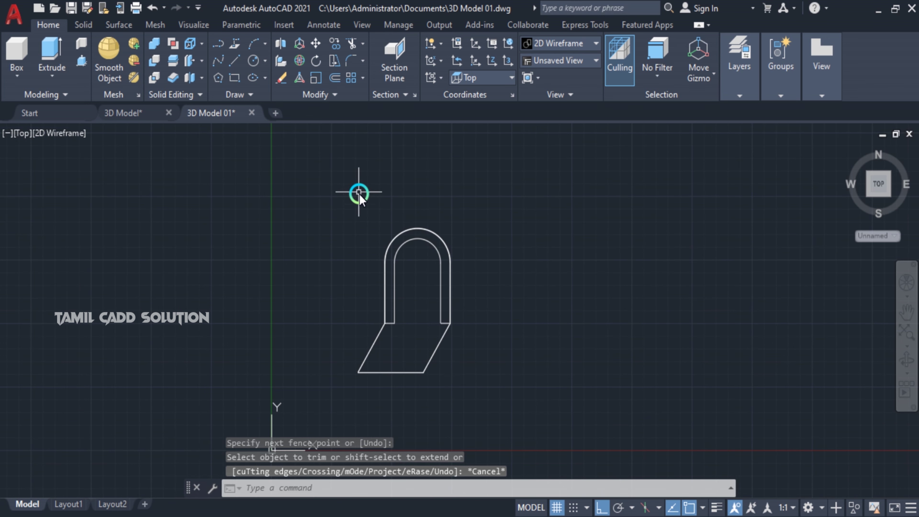
{"action": "left_click", "coordinate": [359, 194]}
{"action": "left_click", "coordinate": [483, 331]}
{"action": "key", "text": "Escape"}
{"action": "left_click", "coordinate": [347, 209]}
{"action": "left_click", "coordinate": [494, 357]}
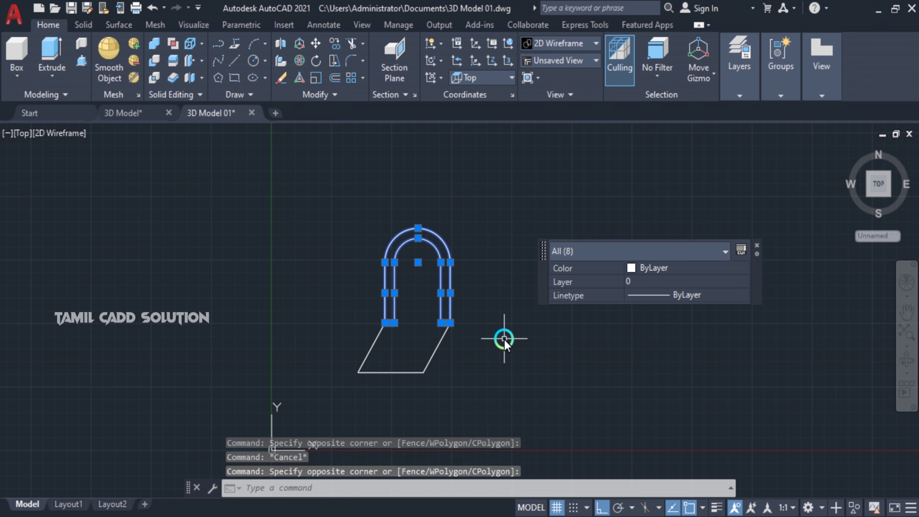
{"action": "scroll", "coordinate": [447, 314], "scroll_direction": "up", "scroll_amount": 2}
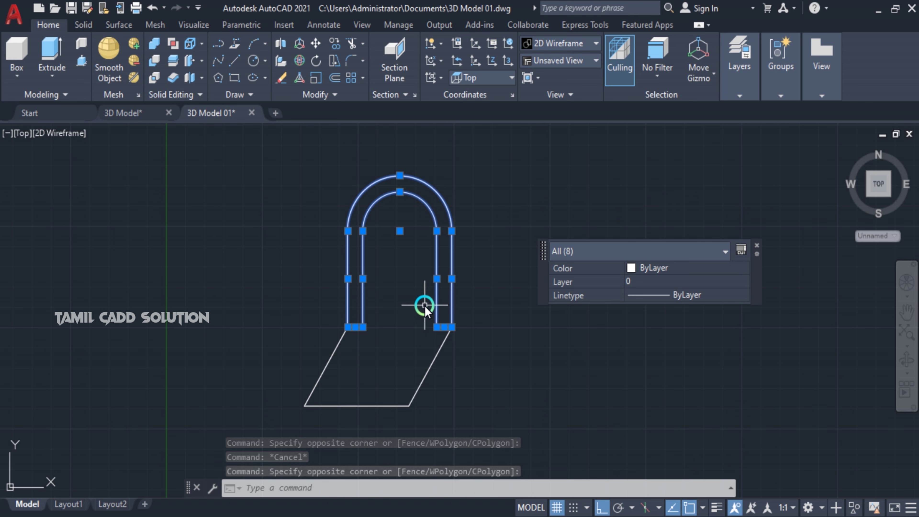
{"action": "type", "text": "J"}
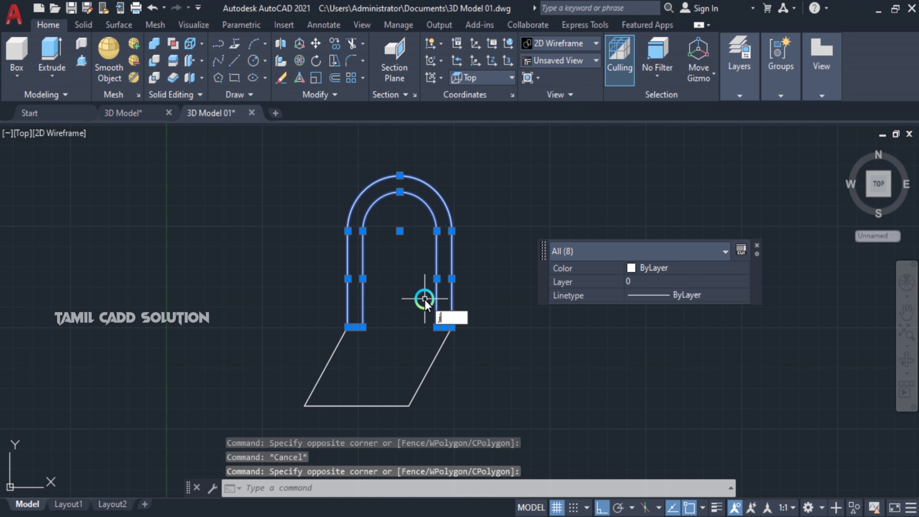
{"action": "key", "text": "Return"}
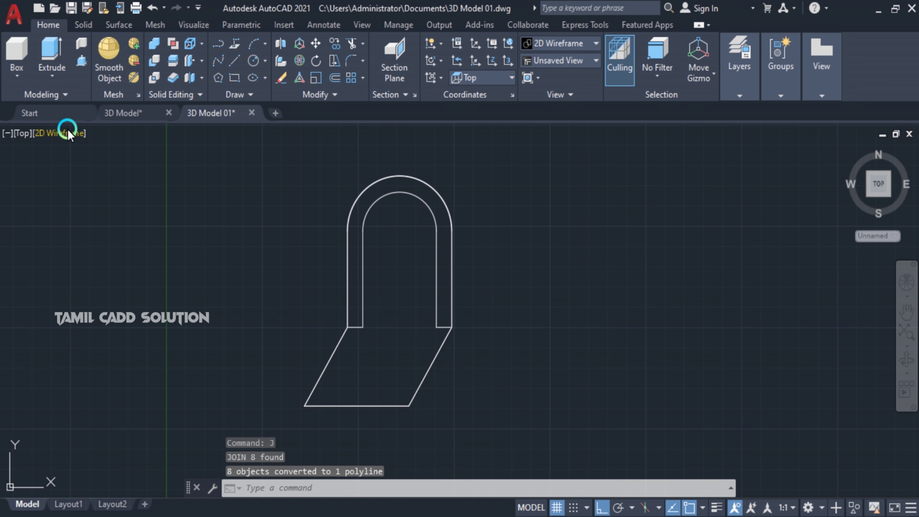
{"action": "left_click", "coordinate": [22, 133]}
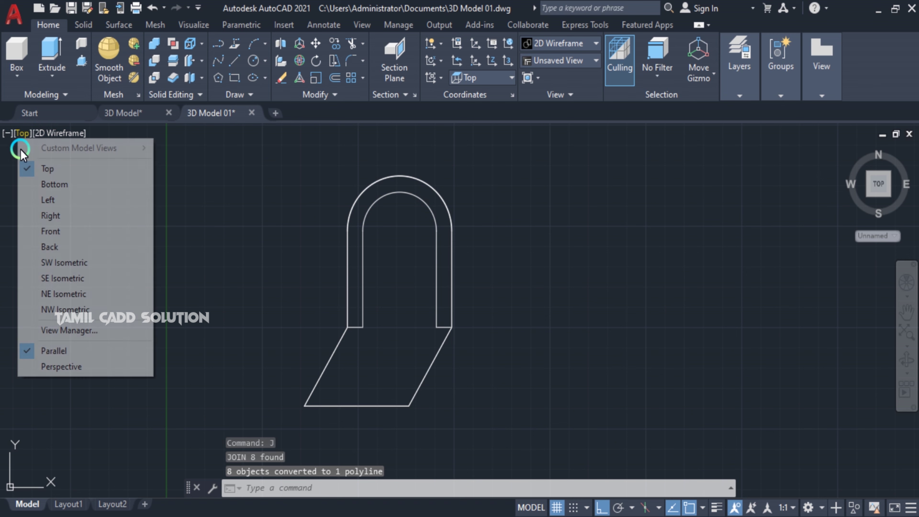
Step: Switch to the southwest isometric view, preview Realistic shading, then return to wireframe
{"action": "left_click", "coordinate": [62, 263]}
{"action": "left_click", "coordinate": [587, 296]}
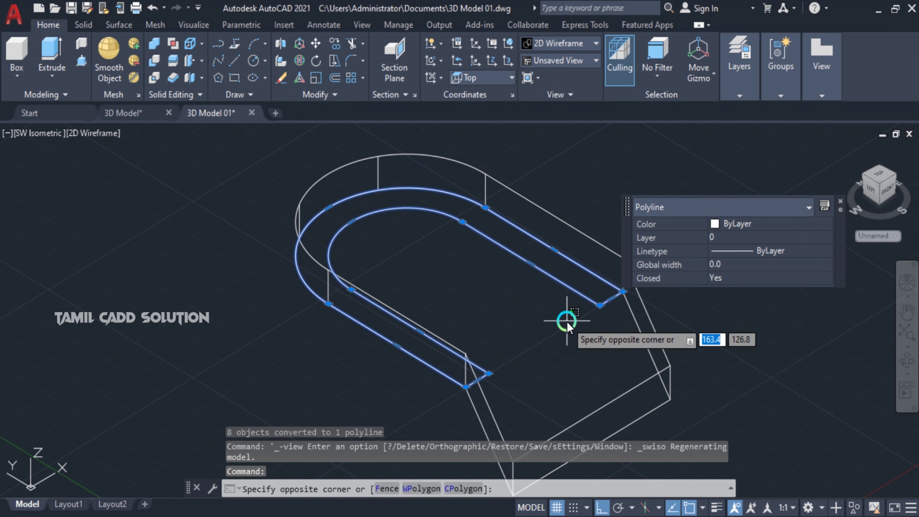
{"action": "scroll", "coordinate": [543, 320], "scroll_direction": "down", "scroll_amount": 2}
{"action": "key", "text": "Escape"}
{"action": "scroll", "coordinate": [547, 322], "scroll_direction": "up", "scroll_amount": 2}
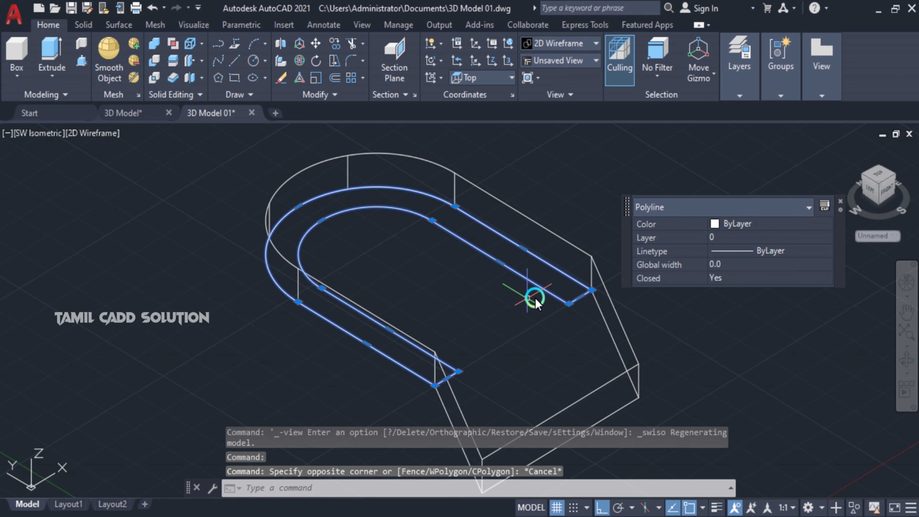
{"action": "key", "text": "Escape"}
{"action": "left_click", "coordinate": [87, 134]}
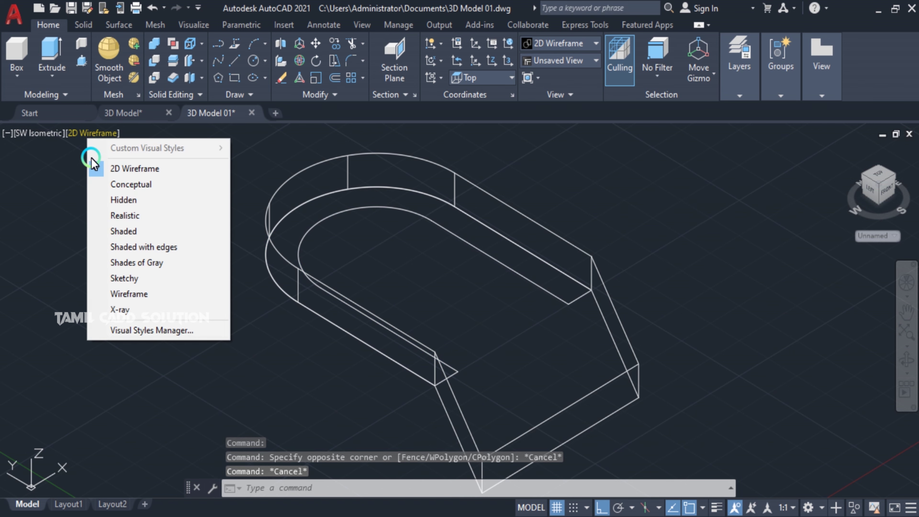
{"action": "left_click", "coordinate": [122, 217]}
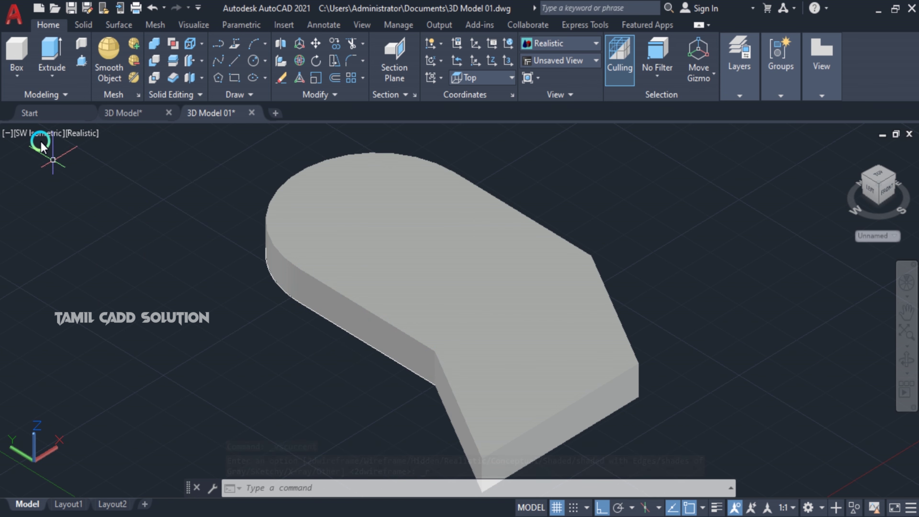
{"action": "left_click", "coordinate": [81, 134]}
{"action": "left_click", "coordinate": [116, 168]}
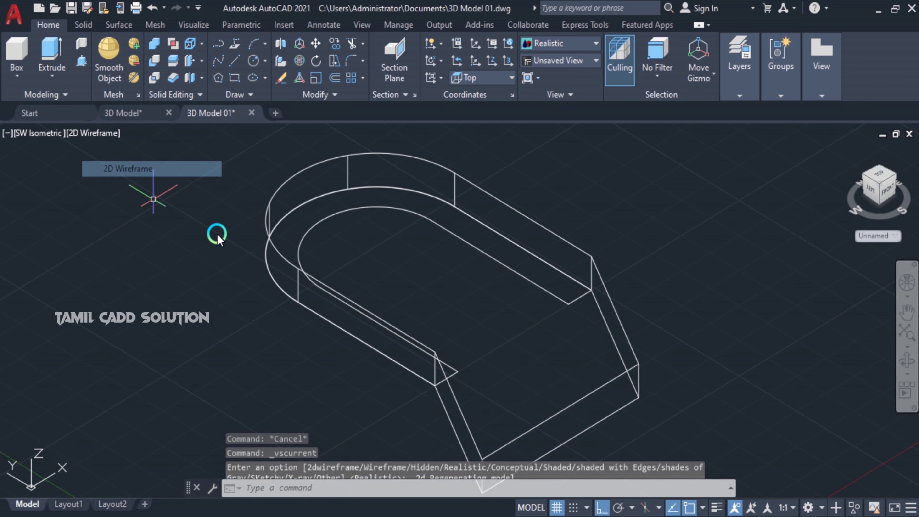
Step: Move the U-shaped slot polyline from its corner up onto the base solid's top edge
{"action": "left_click", "coordinate": [544, 295]}
{"action": "left_click", "coordinate": [524, 270]}
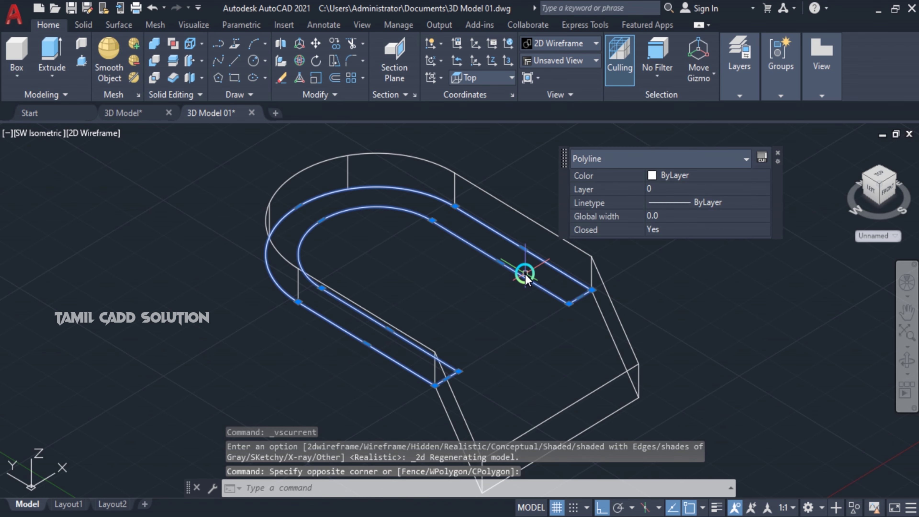
{"action": "scroll", "coordinate": [520, 294], "scroll_direction": "down", "scroll_amount": 2}
{"action": "type", "text": "m"}
{"action": "key", "text": "Return"}
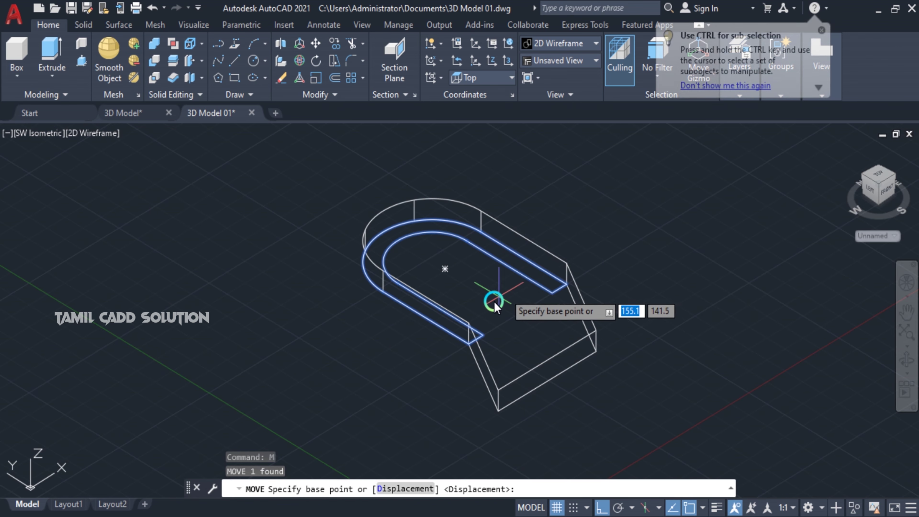
{"action": "scroll", "coordinate": [494, 301], "scroll_direction": "up", "scroll_amount": 4}
{"action": "scroll", "coordinate": [468, 366], "scroll_direction": "up", "scroll_amount": 1}
{"action": "left_click", "coordinate": [479, 365]}
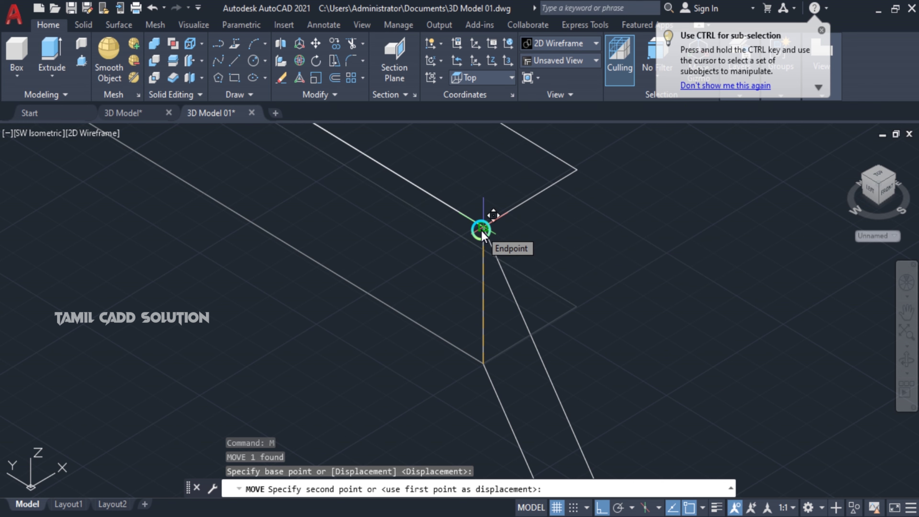
{"action": "left_click", "coordinate": [482, 233]}
{"action": "scroll", "coordinate": [479, 237], "scroll_direction": "down", "scroll_amount": 5}
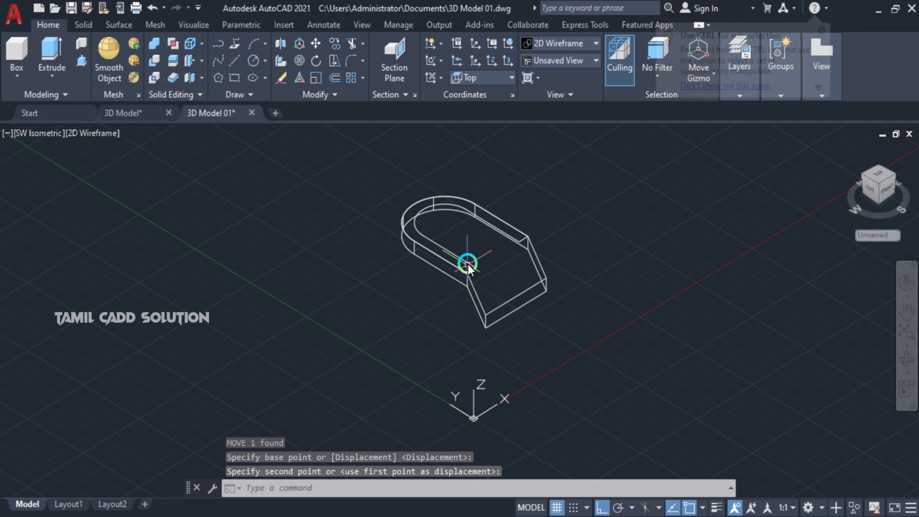
{"action": "left_click", "coordinate": [97, 133]}
Step: In Realistic style, extrude the window-selected U-shaped outline 14 high, then switch to the reference image
{"action": "left_click", "coordinate": [134, 217]}
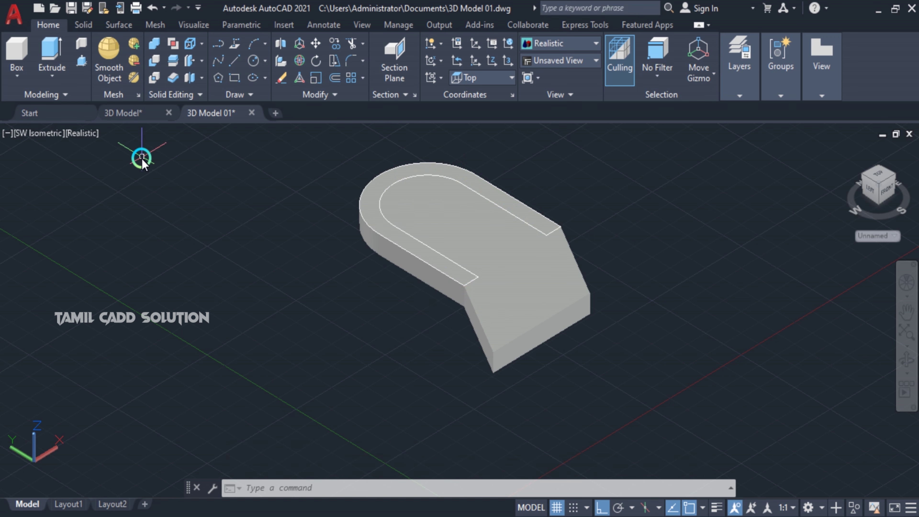
{"action": "left_click", "coordinate": [300, 138]}
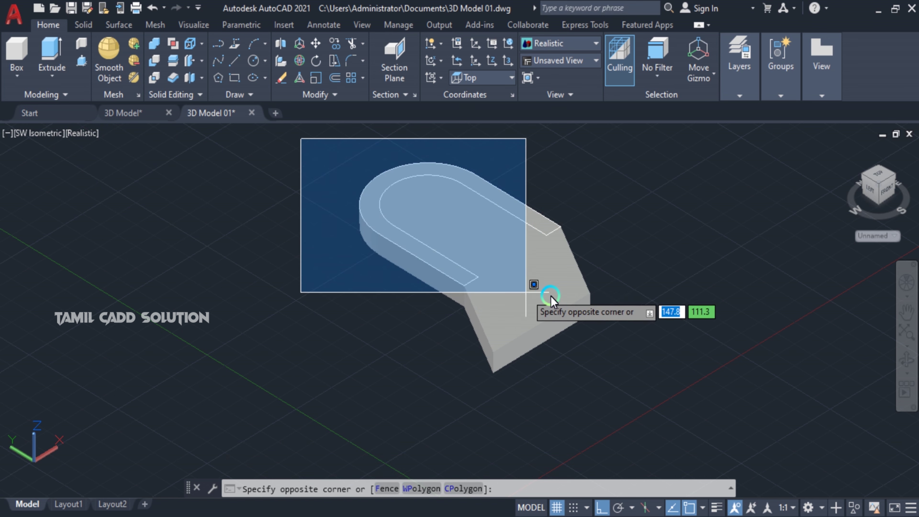
{"action": "left_click", "coordinate": [597, 295]}
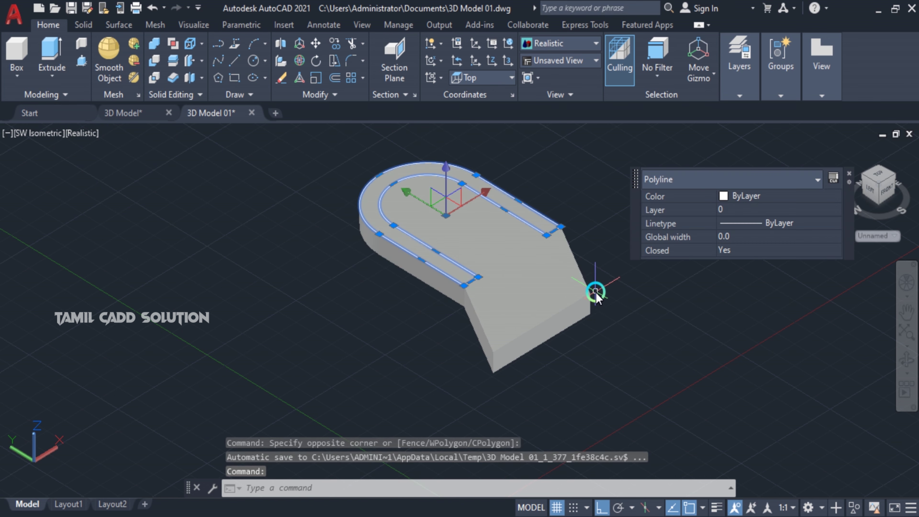
{"action": "type", "text": "EXT"}
{"action": "key", "text": "Return"}
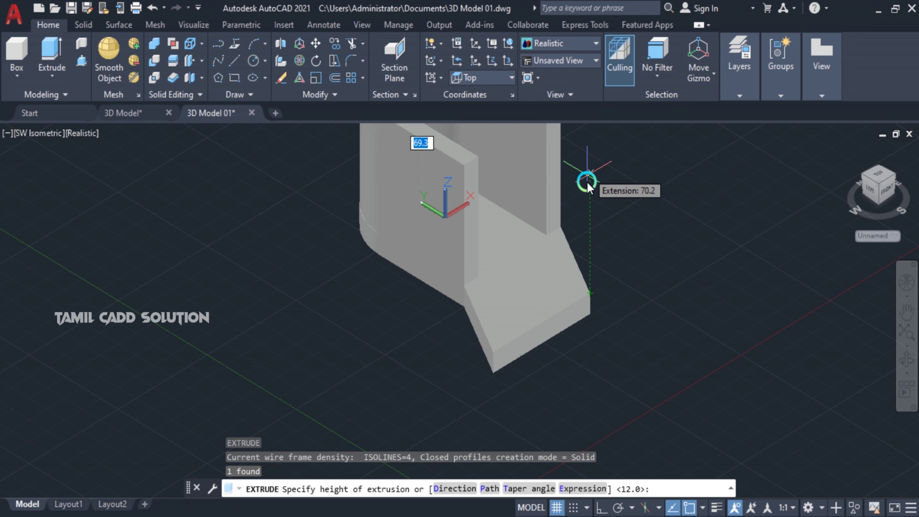
{"action": "type", "text": "14"}
{"action": "key", "text": "Return"}
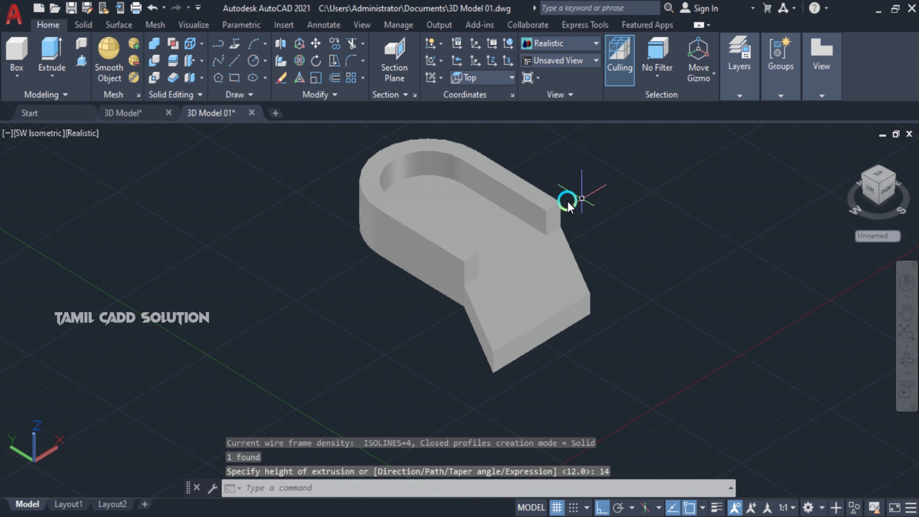
{"action": "key", "text": "alt+Tab"}
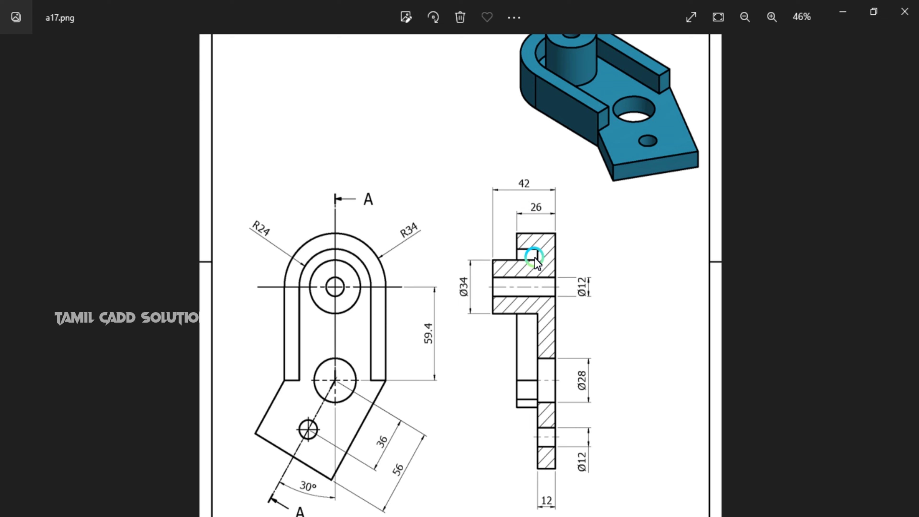
Step: Minimize the Photos reference image to get back to the AutoCAD bracket model
{"action": "left_click", "coordinate": [845, 11]}
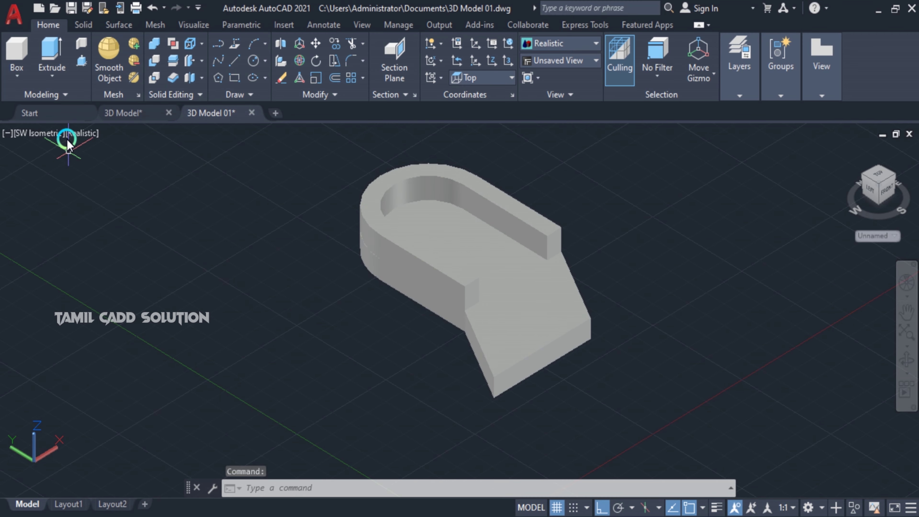
Step: Switch the display to 2D Wireframe and the Top view
{"action": "left_click", "coordinate": [75, 134]}
{"action": "left_click", "coordinate": [120, 168]}
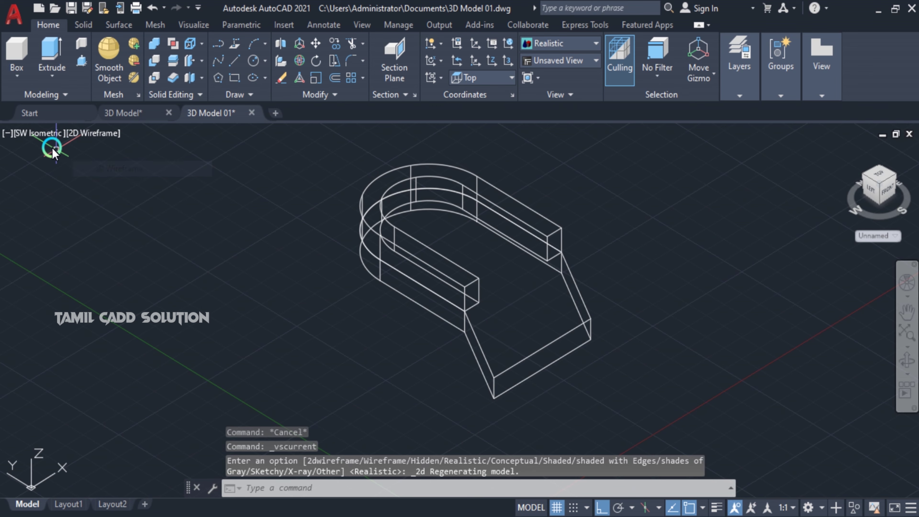
{"action": "left_click", "coordinate": [38, 134]}
{"action": "left_click", "coordinate": [68, 169]}
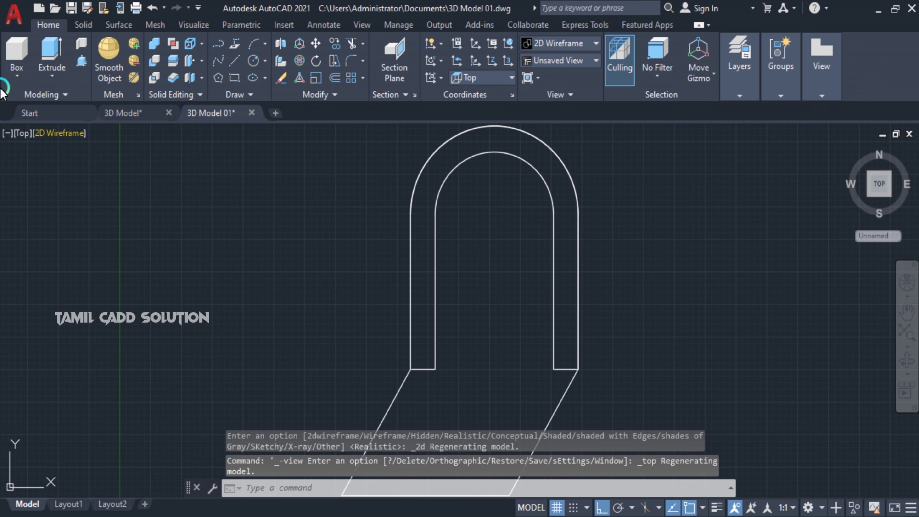
Step: Draw a diameter 34 circle centred on the rounded end's arc centre
{"action": "type", "text": "c"}
{"action": "key", "text": "Return"}
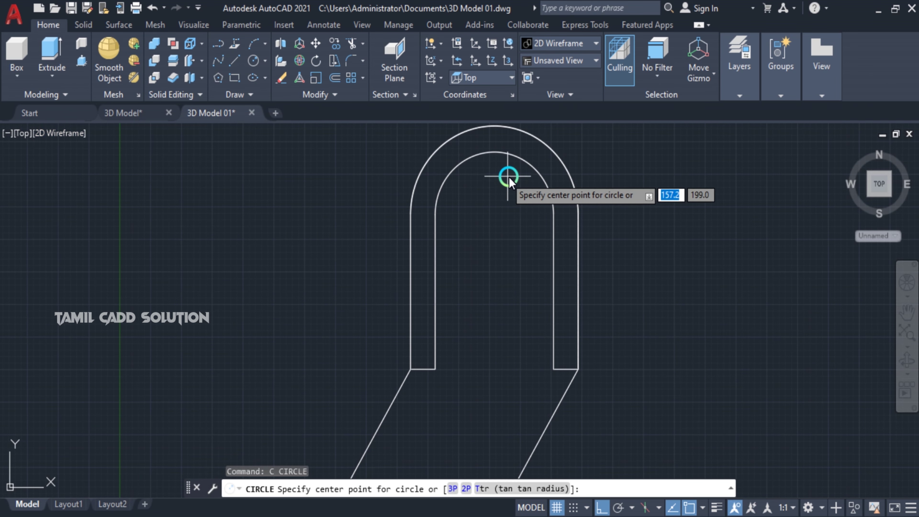
{"action": "left_click", "coordinate": [494, 214]}
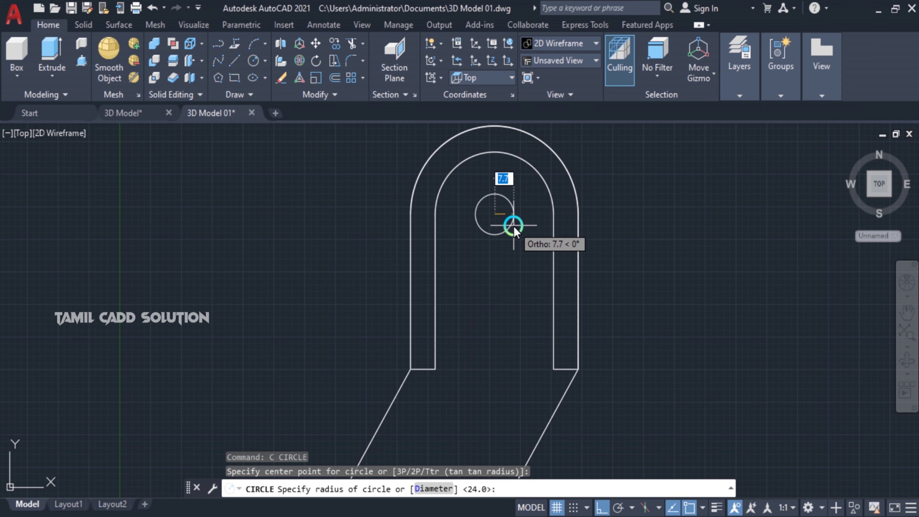
{"action": "type", "text": "d"}
{"action": "key", "text": "Return"}
{"action": "type", "text": "3"}
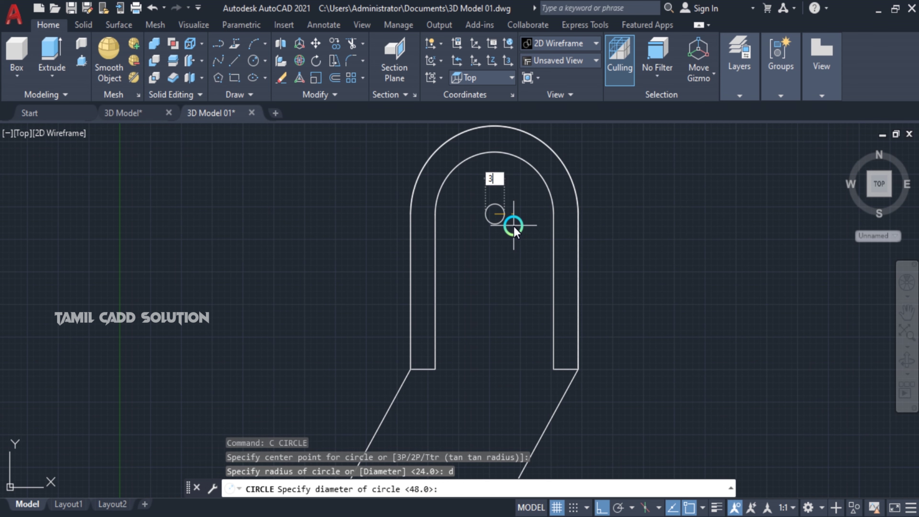
{"action": "type", "text": "4"}
{"action": "key", "text": "Return"}
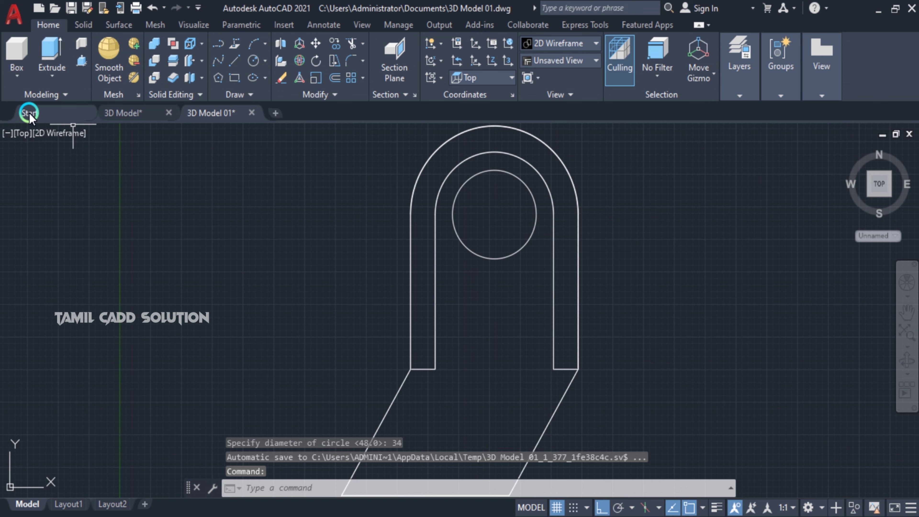
Step: Show the model in Realistic style from the southwest isometric view
{"action": "left_click", "coordinate": [64, 137]}
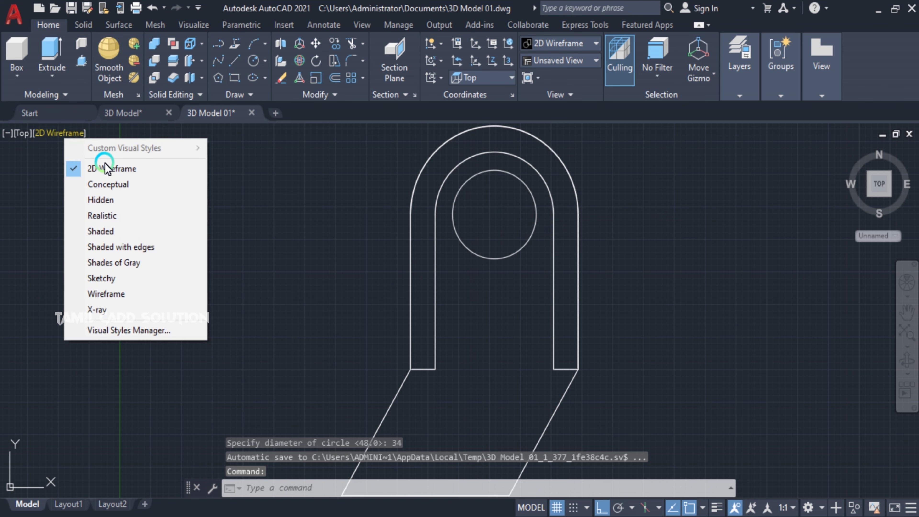
{"action": "left_click", "coordinate": [103, 214]}
{"action": "left_click", "coordinate": [26, 131]}
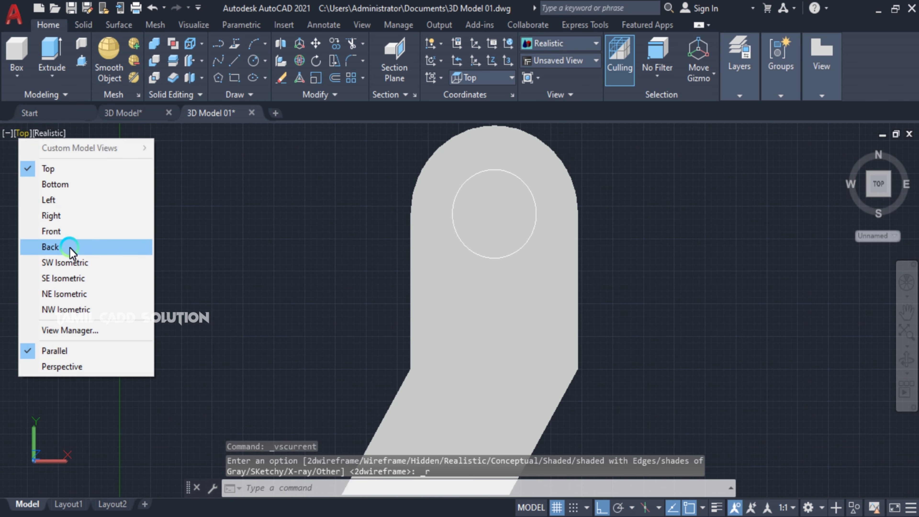
{"action": "left_click", "coordinate": [67, 269]}
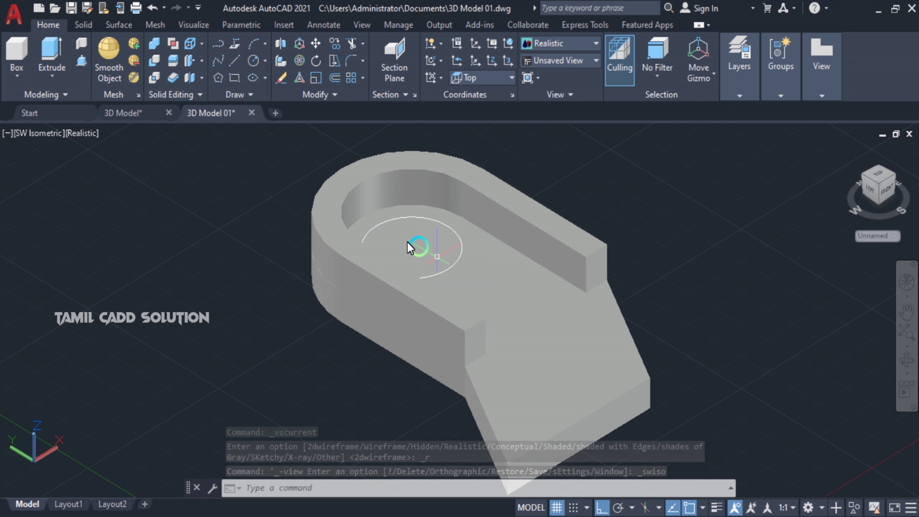
Step: Extrude the 34-diameter circle 30 high into a boss, then switch to the reference image
{"action": "left_click", "coordinate": [52, 55]}
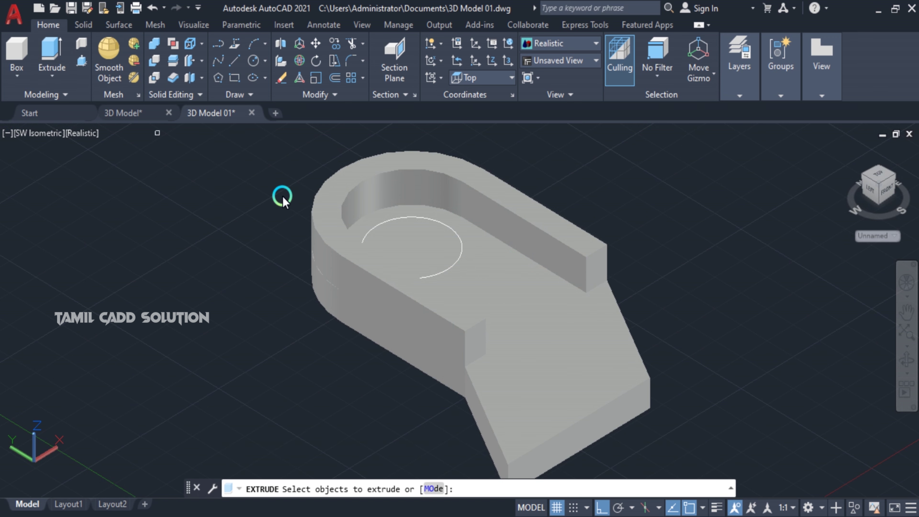
{"action": "left_click", "coordinate": [461, 243]}
{"action": "key", "text": "Return"}
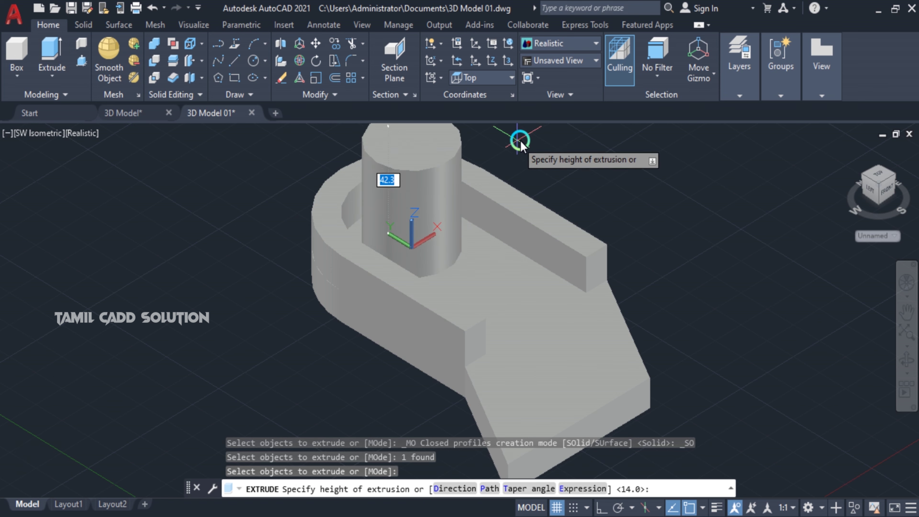
{"action": "mouse_move", "coordinate": [519, 140]}
{"action": "middle_mouse_down", "text": "shift"}
{"action": "mouse_move", "coordinate": [505, 242]}
{"action": "mouse_move", "coordinate": [448, 252]}
{"action": "middle_mouse_up", "text": "shift"}
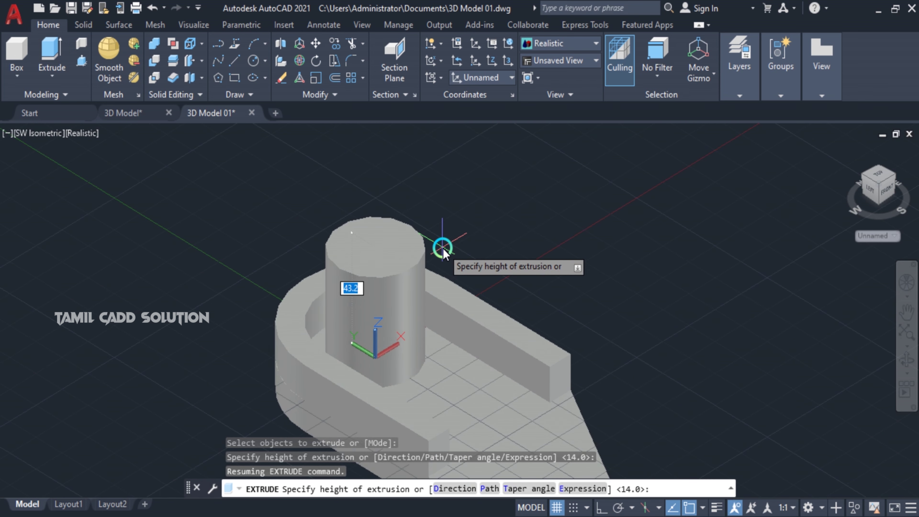
{"action": "type", "text": "30"}
{"action": "key", "text": "Return"}
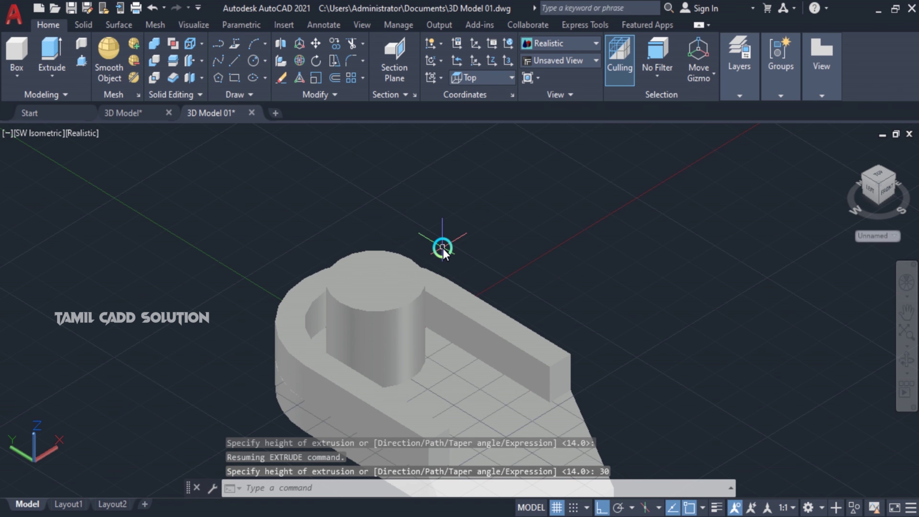
{"action": "scroll", "coordinate": [728, 167], "scroll_direction": "down", "scroll_amount": 2}
{"action": "middle_click_drag", "start_coordinate": [540, 376], "coordinate": [443, 341]}
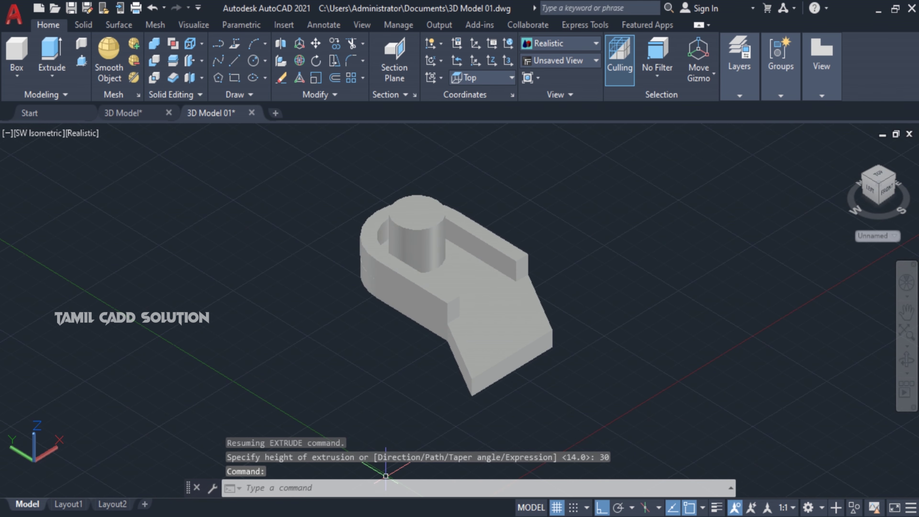
{"action": "key", "text": "alt+Tab"}
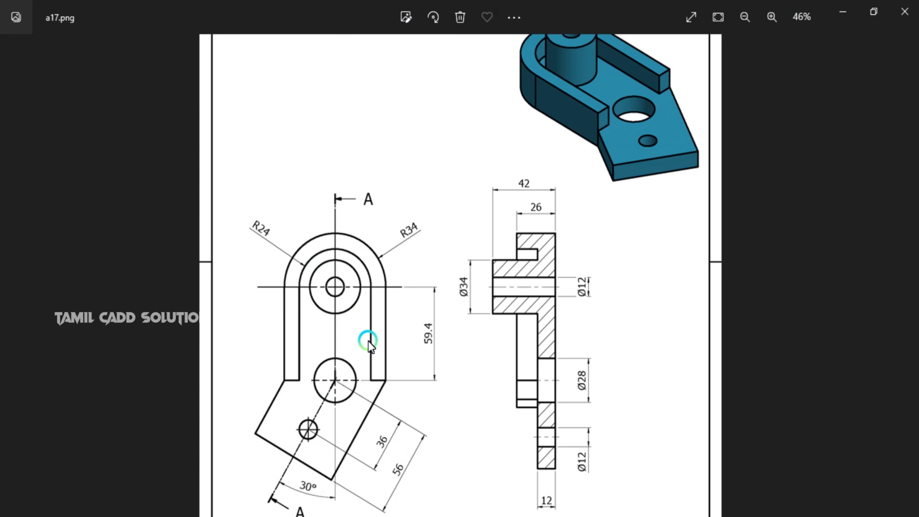
Step: Pan the a17.png image to the 30° angle and SECTION A-A, then minimize Photos
{"action": "left_click_drag", "start_coordinate": [641, 136], "coordinate": [632, 188]}
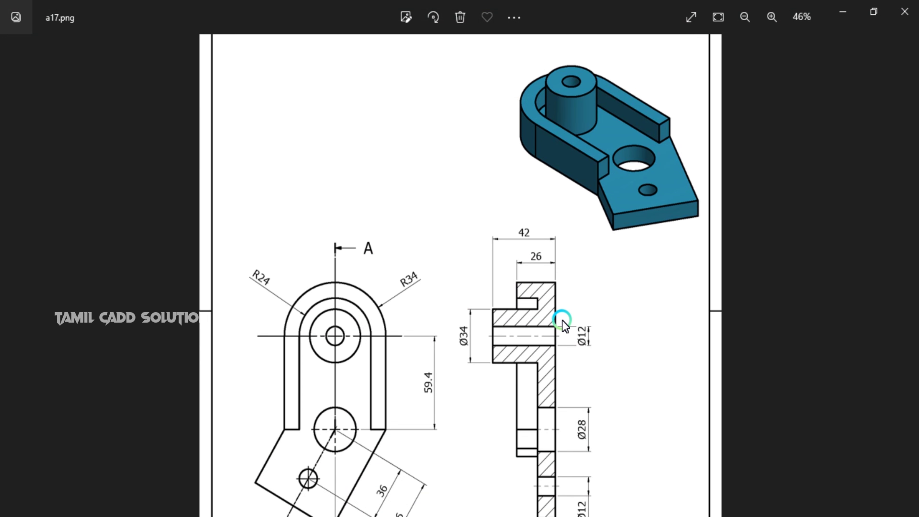
{"action": "scroll", "coordinate": [597, 338], "scroll_direction": "down", "scroll_amount": 1}
{"action": "scroll", "coordinate": [572, 340], "scroll_direction": "down", "scroll_amount": 2}
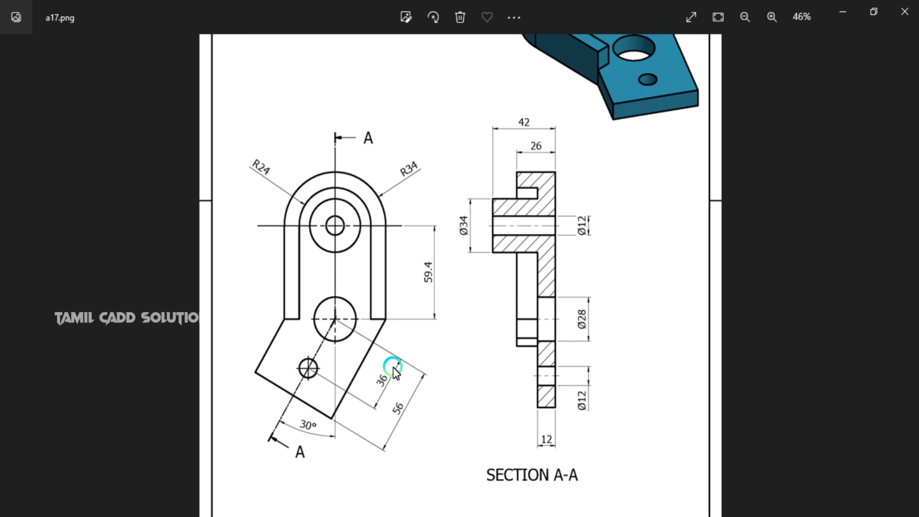
{"action": "left_click", "coordinate": [843, 11]}
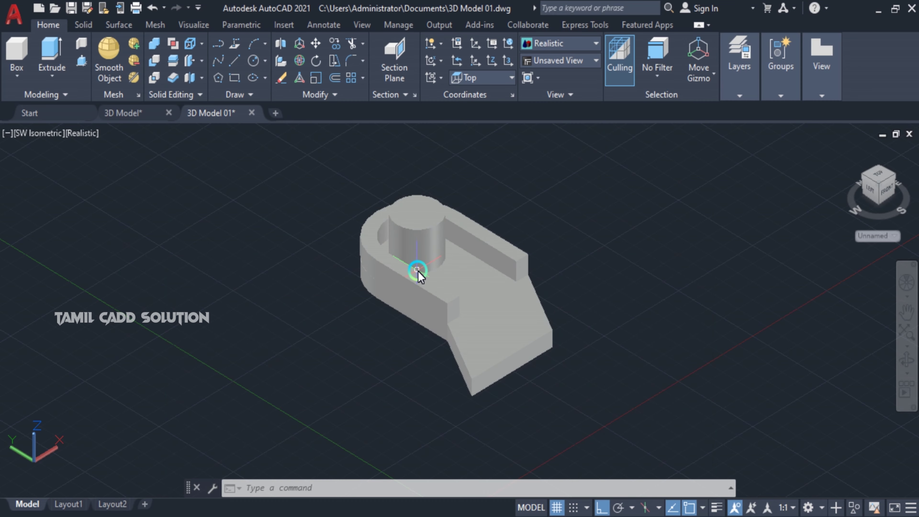
Step: Click-select the boss, rim and base solids, then clear the selection
{"action": "scroll", "coordinate": [430, 255], "scroll_direction": "up", "scroll_amount": 2}
{"action": "left_click", "coordinate": [416, 247]}
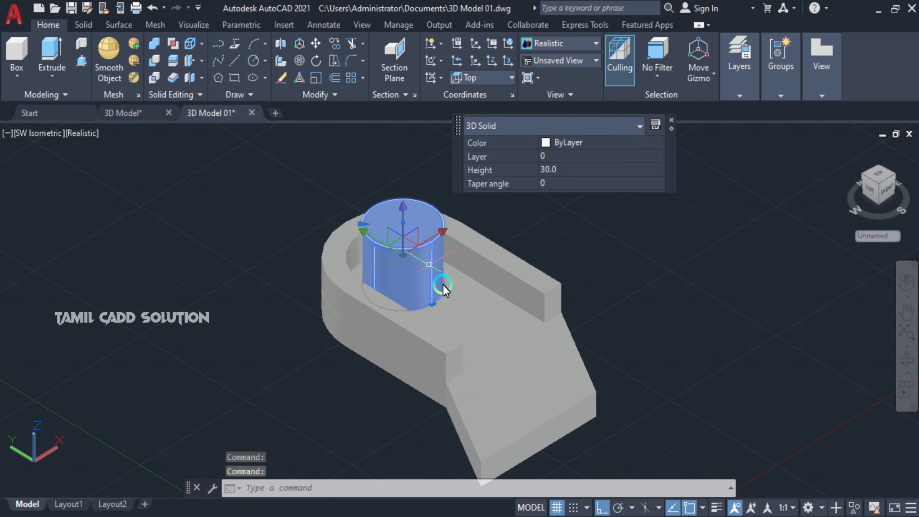
{"action": "left_click", "coordinate": [490, 289]}
{"action": "scroll", "coordinate": [465, 379], "scroll_direction": "down", "scroll_amount": 2}
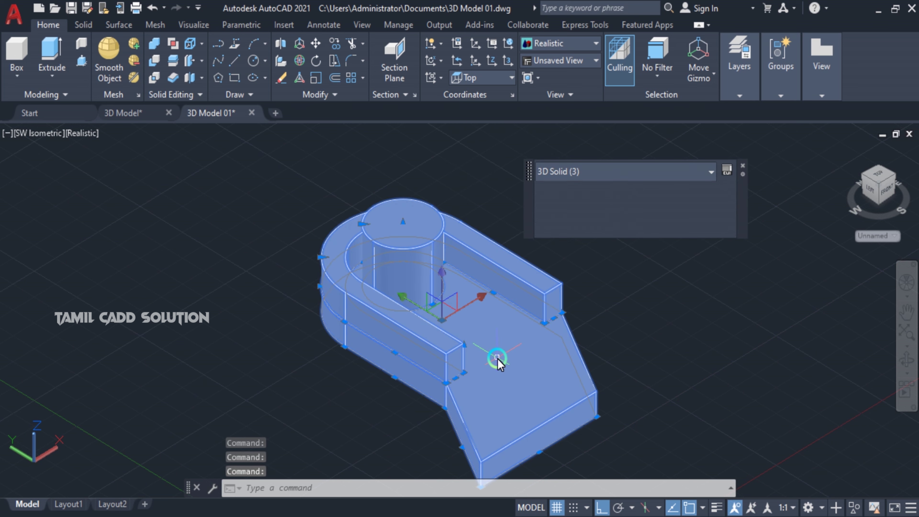
{"action": "left_click", "coordinate": [465, 379]}
{"action": "key", "text": "Escape"}
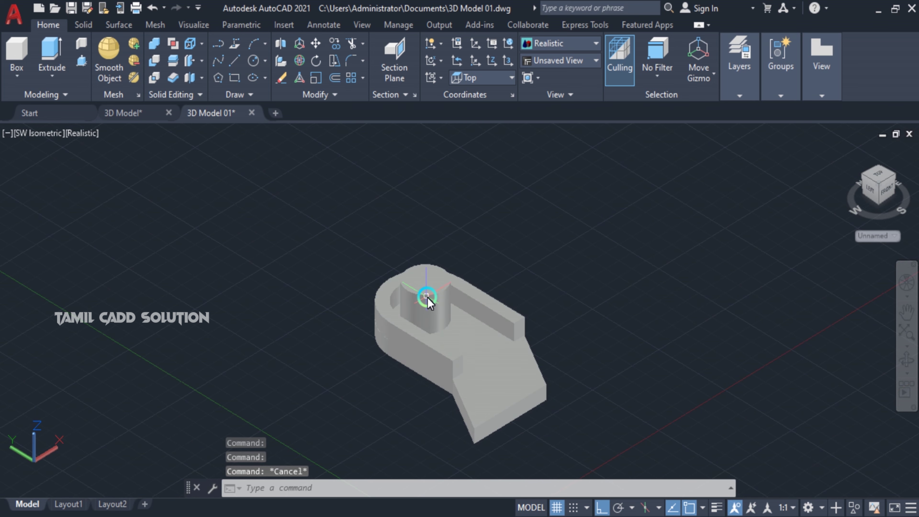
{"action": "left_click", "coordinate": [423, 299]}
{"action": "left_click", "coordinate": [422, 335]}
{"action": "left_click", "coordinate": [467, 398]}
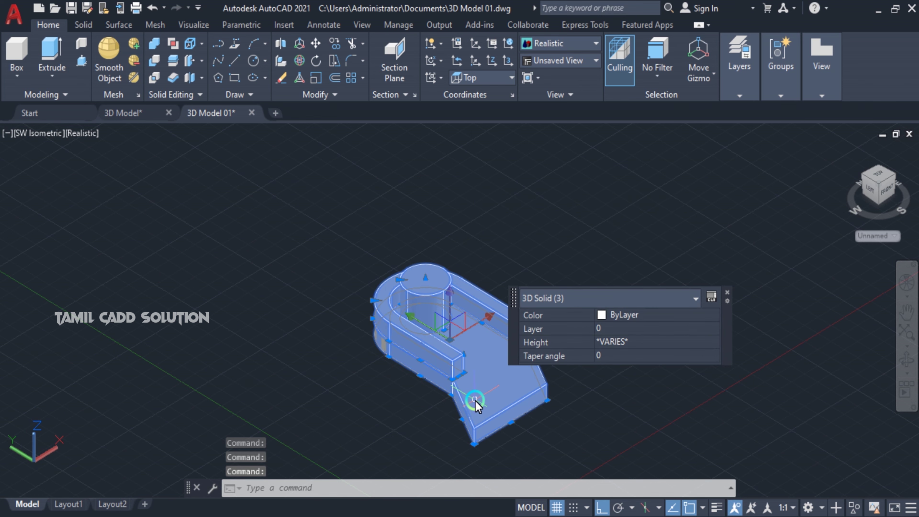
{"action": "middle_click_drag", "start_coordinate": [328, 353], "coordinate": [298, 354]}
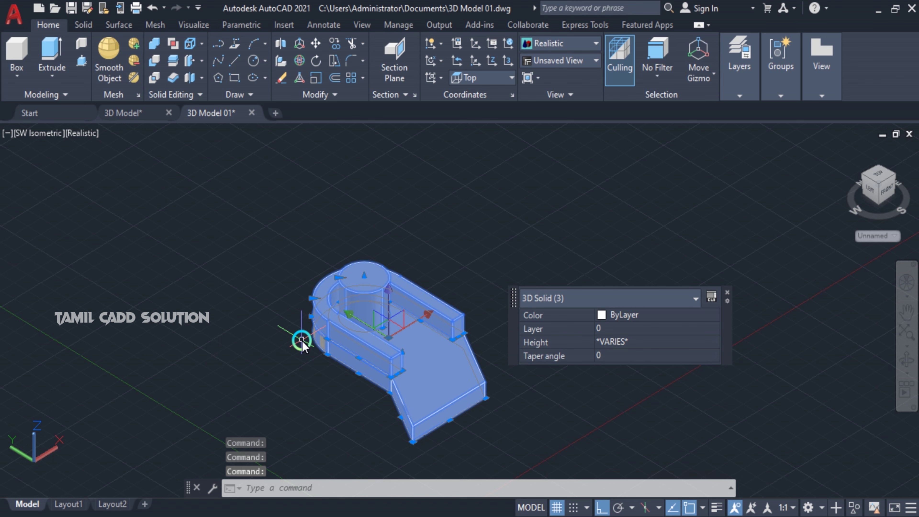
{"action": "key", "text": "Escape"}
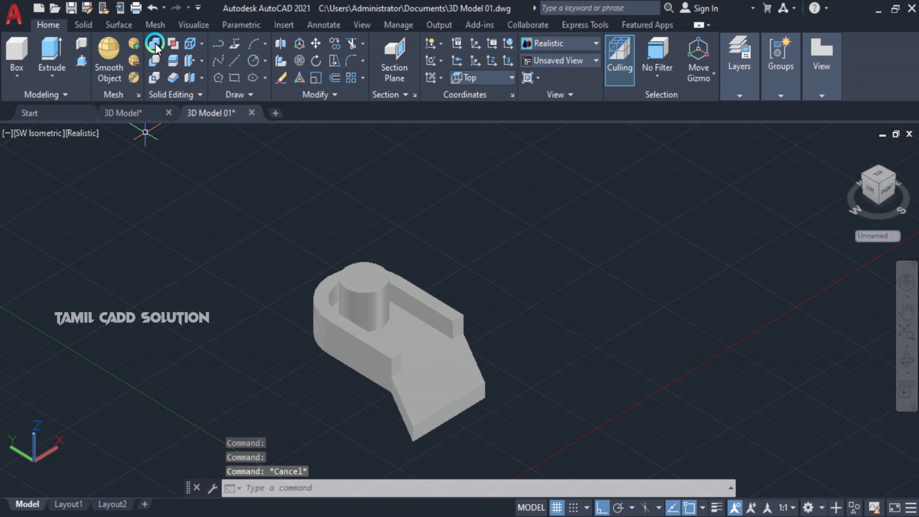
Step: Union the boss, rim and base solids, selected by window, into one solid
{"action": "left_click", "coordinate": [155, 43]}
{"action": "left_click", "coordinate": [285, 244]}
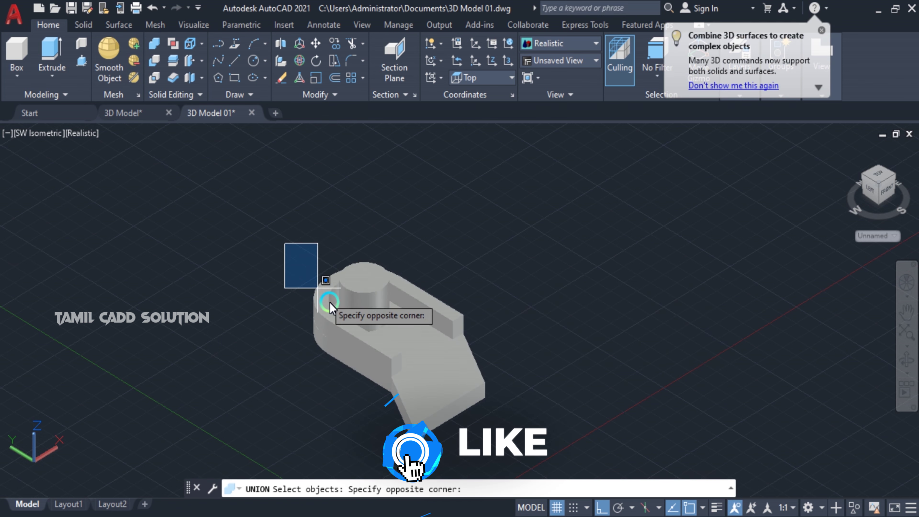
{"action": "left_click", "coordinate": [512, 450]}
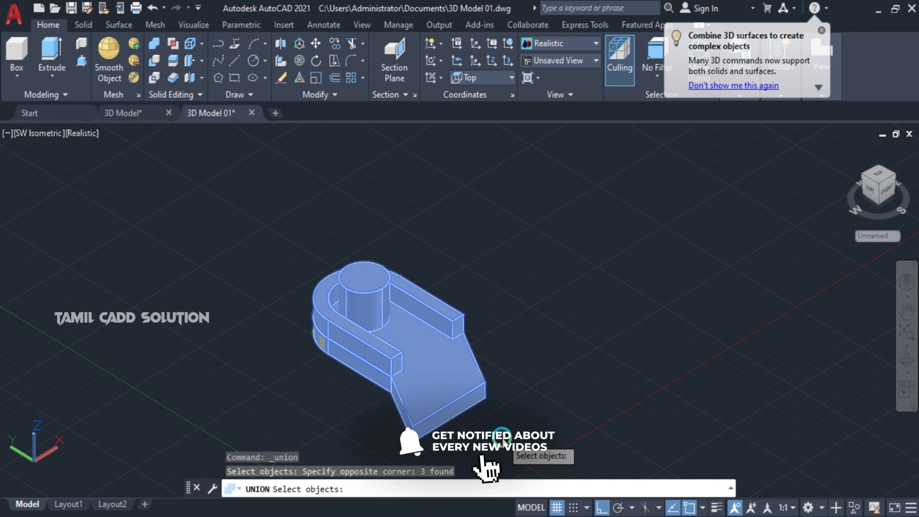
{"action": "key", "text": "Return"}
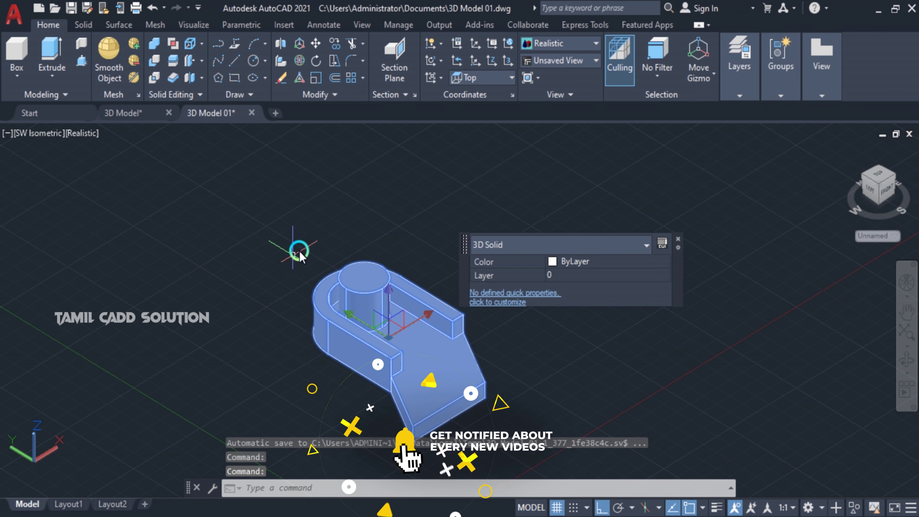
{"action": "key", "text": "Escape"}
Step: Draw a radius 6 circle centred on the cylindrical boss's top face
{"action": "middle_click_drag", "start_coordinate": [385, 373], "coordinate": [394, 334]}
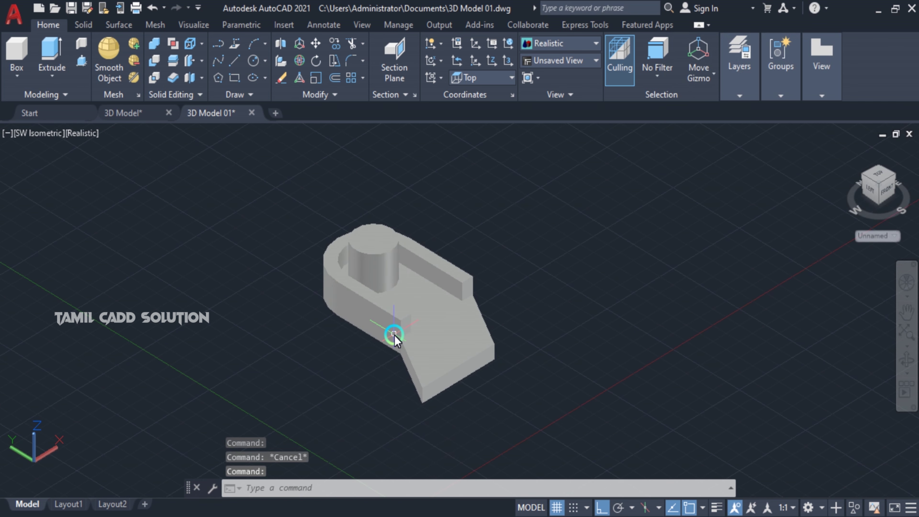
{"action": "type", "text": "C"}
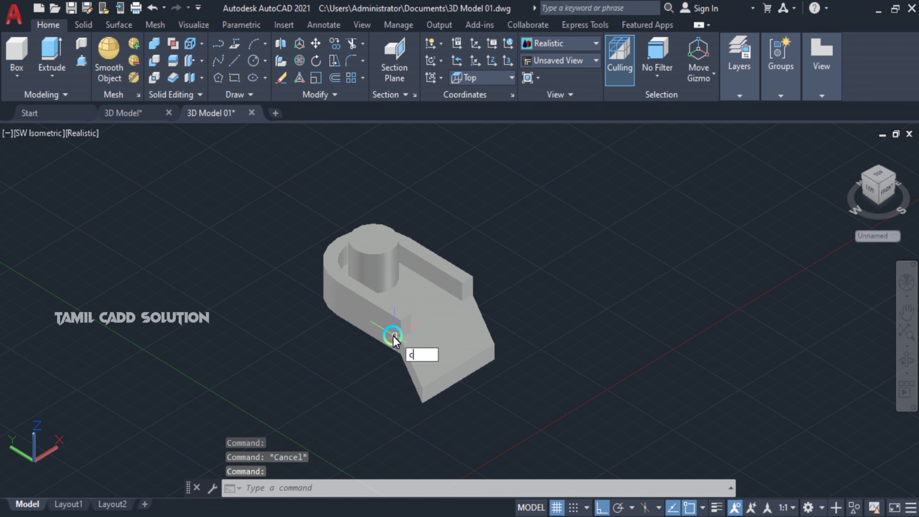
{"action": "key", "text": "Return"}
{"action": "scroll", "coordinate": [376, 234], "scroll_direction": "up", "scroll_amount": 3}
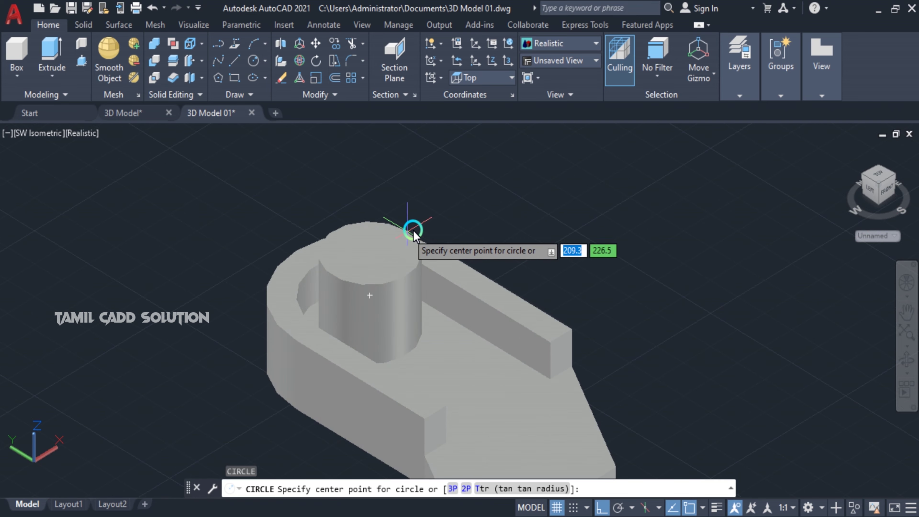
{"action": "left_click", "coordinate": [370, 253]}
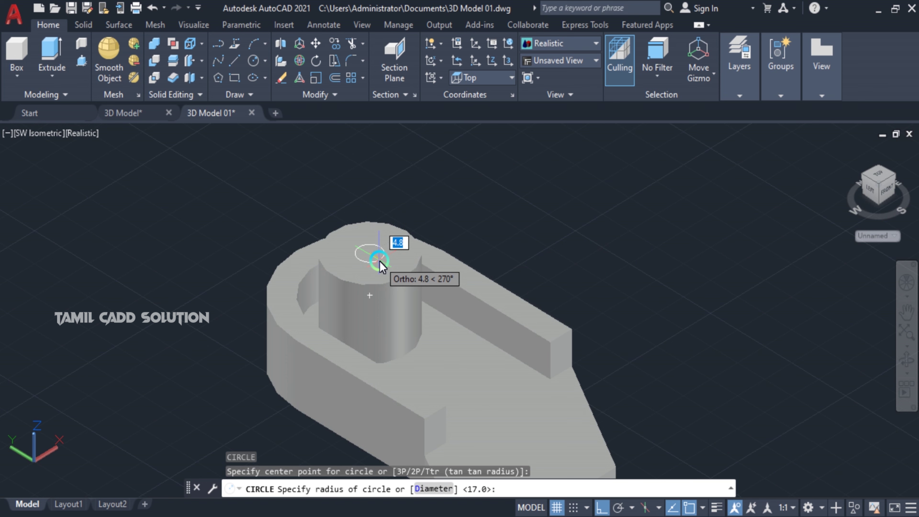
{"action": "type", "text": "6"}
{"action": "key", "text": "Return"}
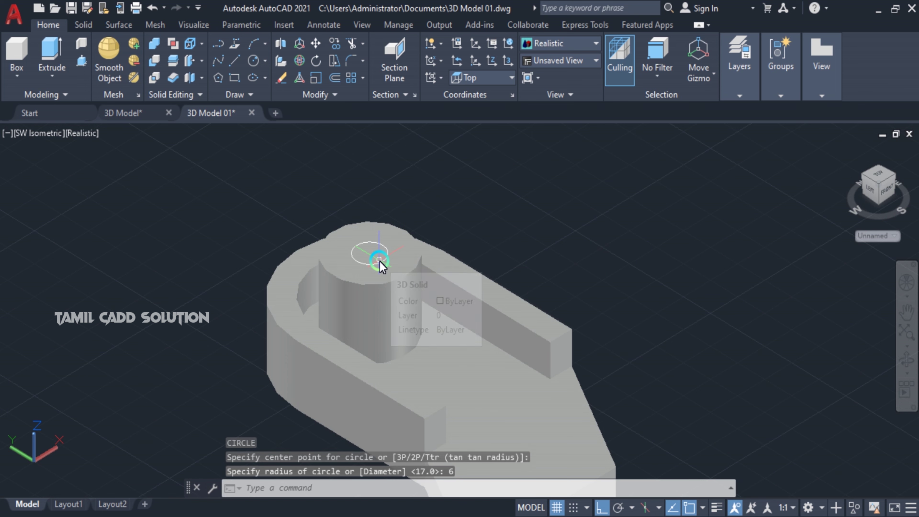
{"action": "scroll", "coordinate": [345, 262], "scroll_direction": "down", "scroll_amount": 2}
{"action": "scroll", "coordinate": [341, 272], "scroll_direction": "down", "scroll_amount": 1}
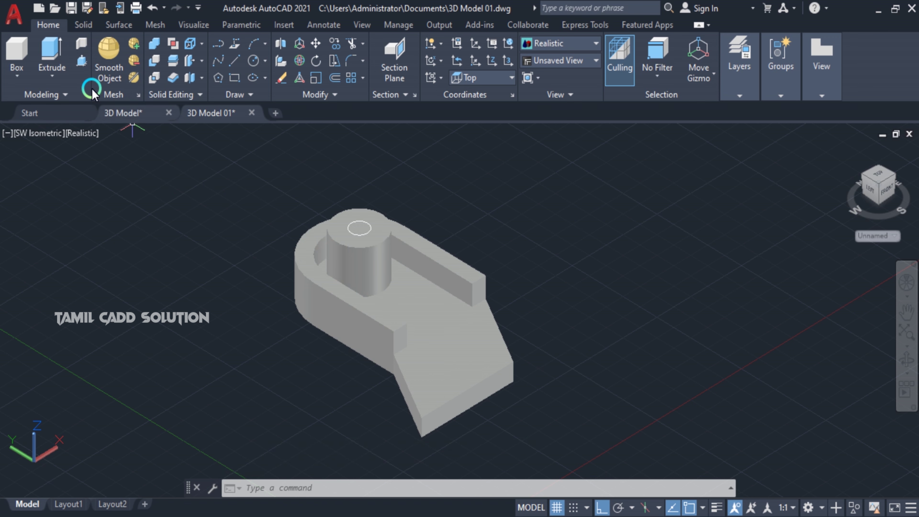
Step: Press-pull the radius-6 circle down through the boss to cut a round hole
{"action": "left_click", "coordinate": [79, 65]}
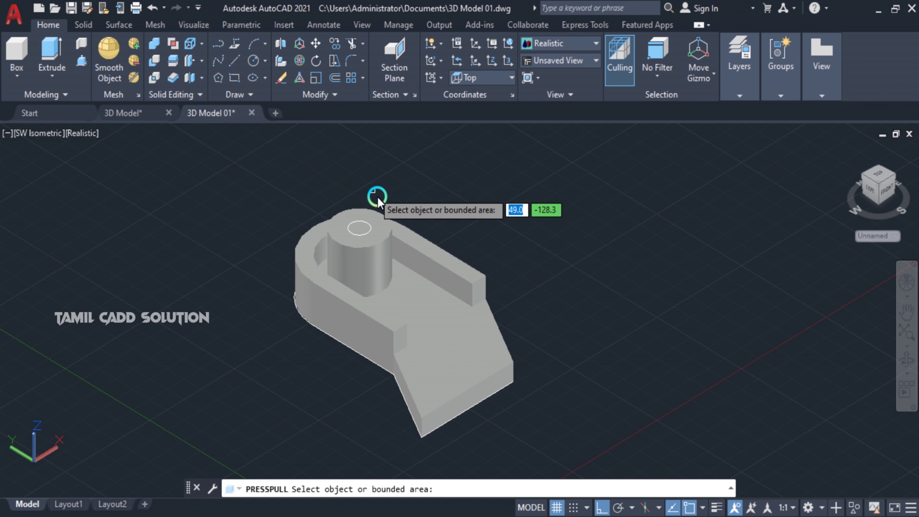
{"action": "scroll", "coordinate": [362, 231], "scroll_direction": "up", "scroll_amount": 3}
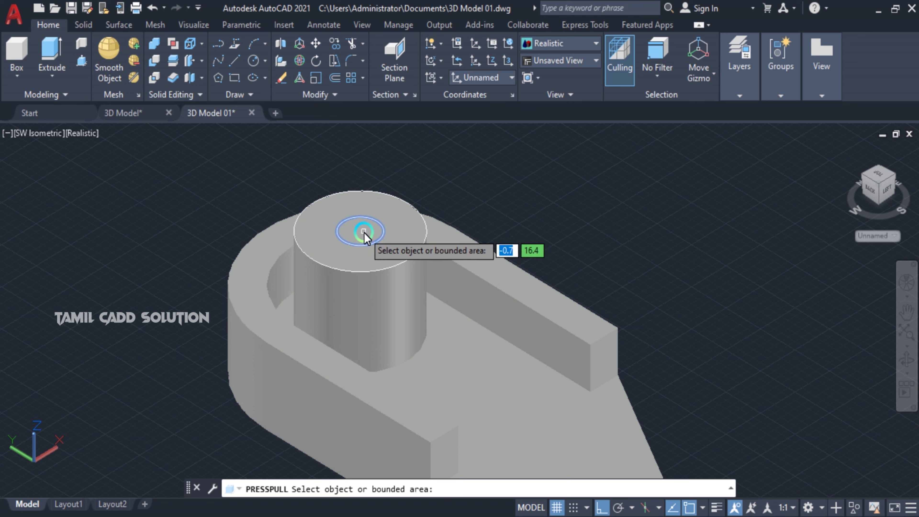
{"action": "left_click", "coordinate": [364, 233]}
{"action": "scroll", "coordinate": [364, 233], "scroll_direction": "down", "scroll_amount": 3}
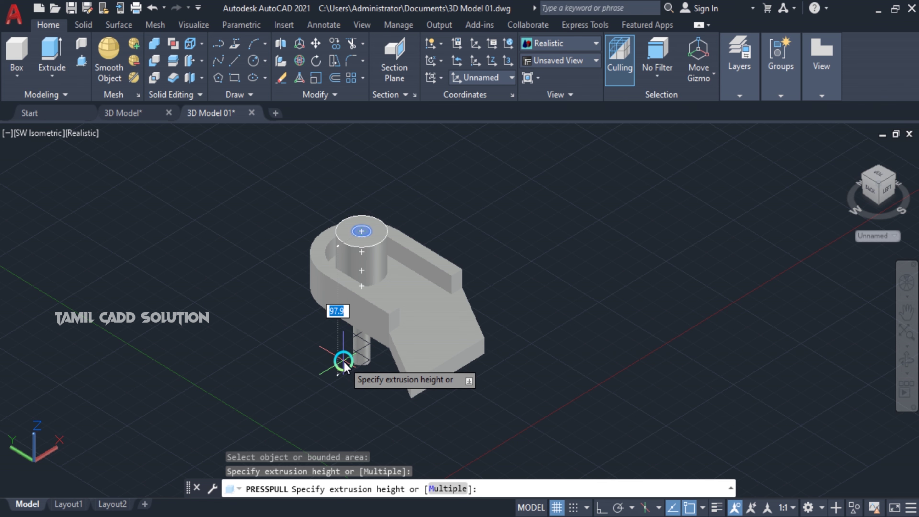
{"action": "left_click", "coordinate": [344, 362]}
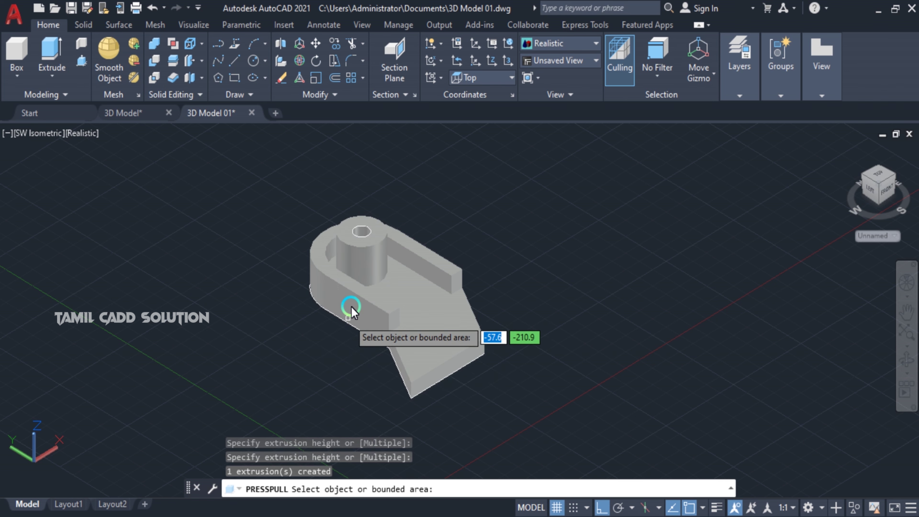
{"action": "scroll", "coordinate": [377, 290], "scroll_direction": "up", "scroll_amount": 2}
{"action": "scroll", "coordinate": [369, 231], "scroll_direction": "up", "scroll_amount": 2}
{"action": "scroll", "coordinate": [375, 197], "scroll_direction": "down", "scroll_amount": 1}
{"action": "scroll", "coordinate": [370, 222], "scroll_direction": "down", "scroll_amount": 2}
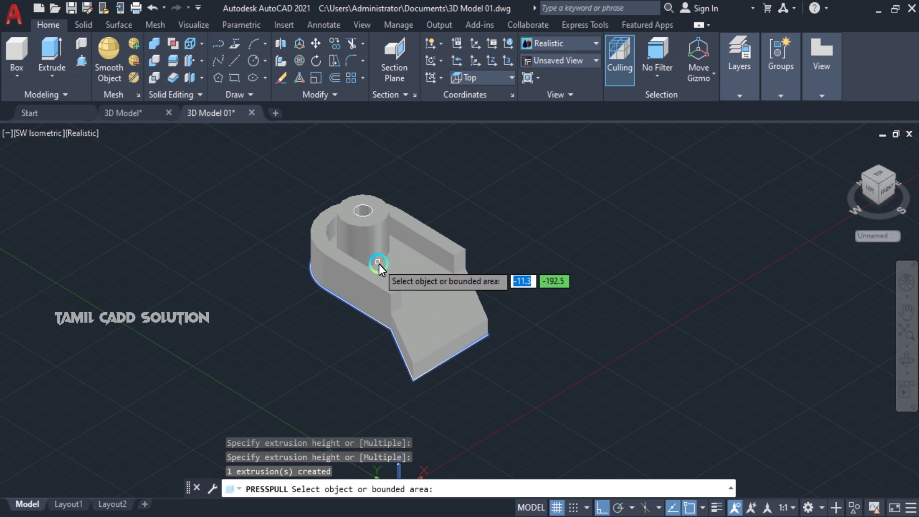
{"action": "key", "text": "Return"}
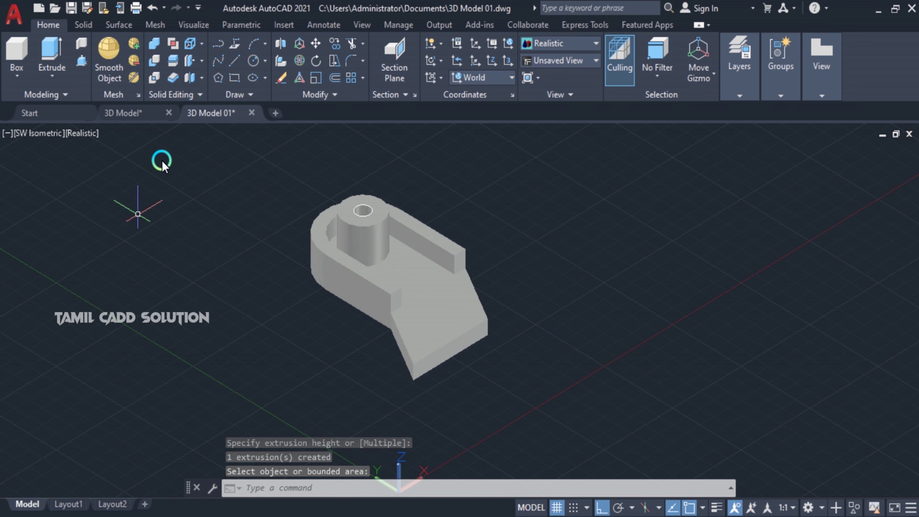
Step: Show the bracket in 2D Wireframe from the Top view, panned to the angled plate
{"action": "left_click", "coordinate": [81, 136]}
{"action": "left_click", "coordinate": [123, 170]}
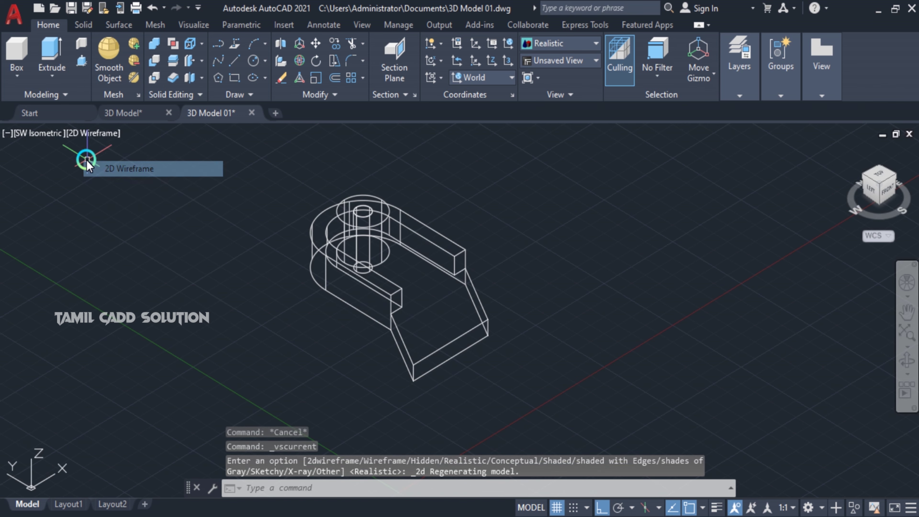
{"action": "left_click", "coordinate": [45, 131]}
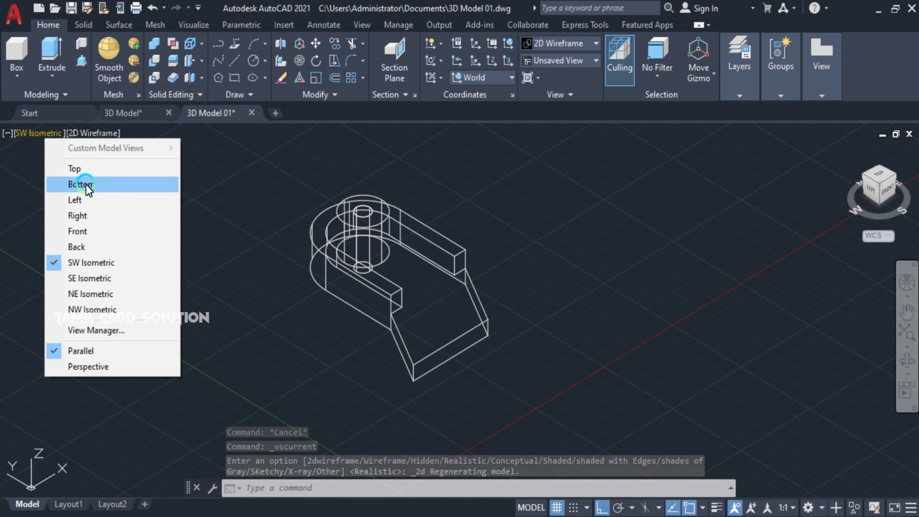
{"action": "left_click", "coordinate": [83, 169]}
{"action": "middle_click_drag", "start_coordinate": [491, 325], "coordinate": [429, 263]}
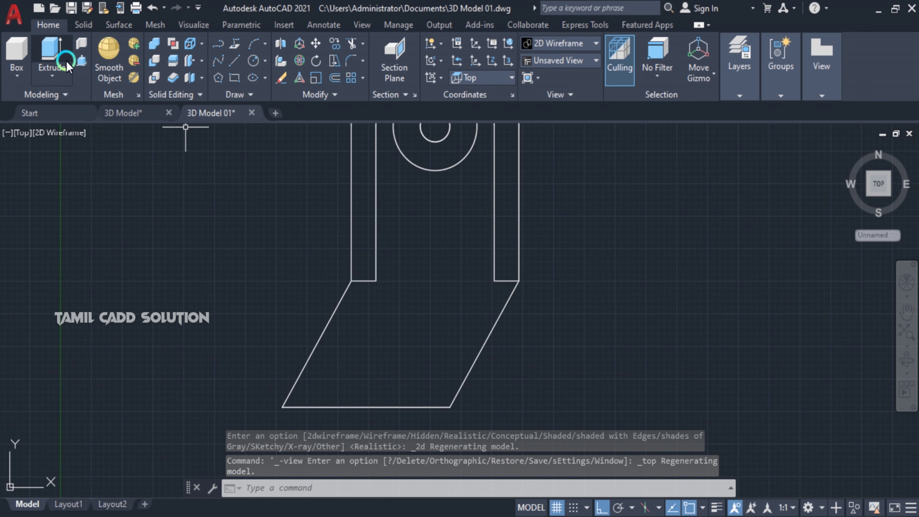
Step: Draw a slanted line from the plate's bottom edge to its top edge
{"action": "type", "text": "l"}
{"action": "key", "text": "Return"}
{"action": "left_click", "coordinate": [375, 280]}
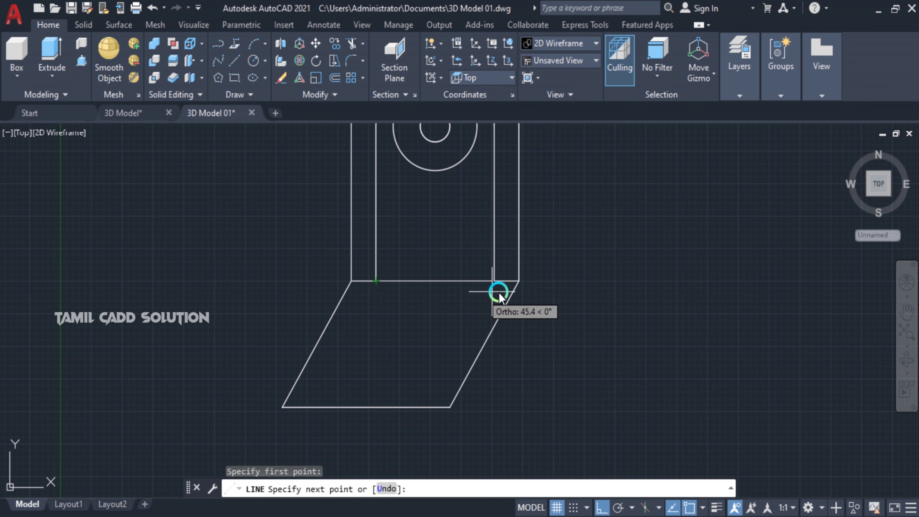
{"action": "left_click", "coordinate": [490, 279]}
{"action": "key", "text": "Return"}
{"action": "key", "text": "Return"}
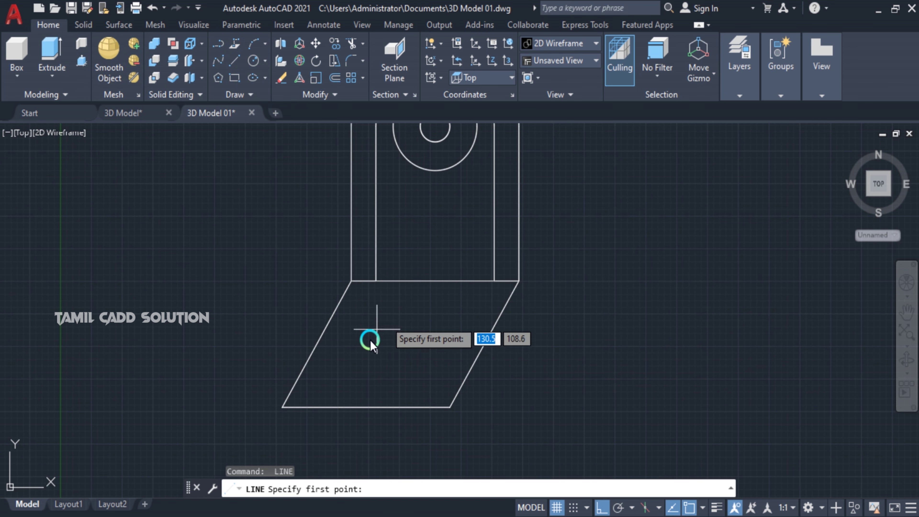
{"action": "left_click", "coordinate": [371, 407]}
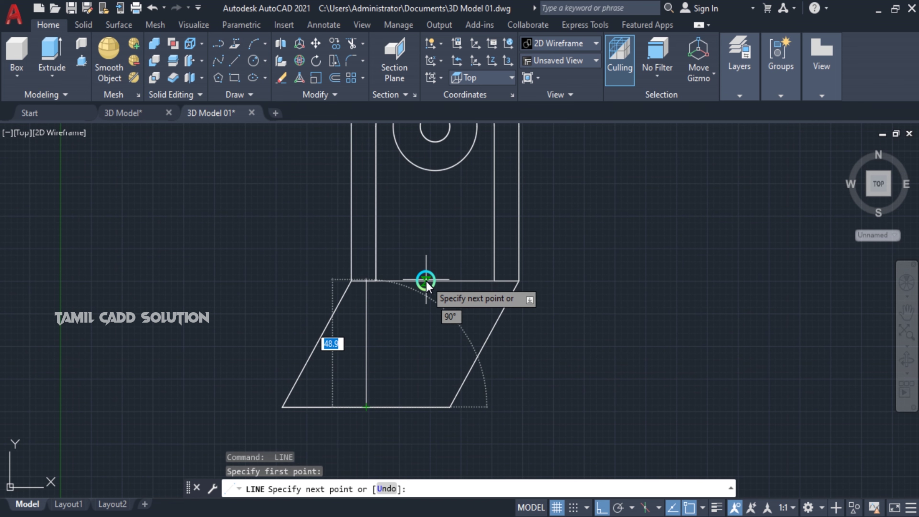
{"action": "left_click", "coordinate": [434, 281]}
{"action": "key", "text": "Escape"}
Step: Turn Ortho off and bring up the bracket's reference drawing
{"action": "scroll", "coordinate": [436, 326], "scroll_direction": "down", "scroll_amount": 3}
{"action": "scroll", "coordinate": [431, 301], "scroll_direction": "up", "scroll_amount": 2}
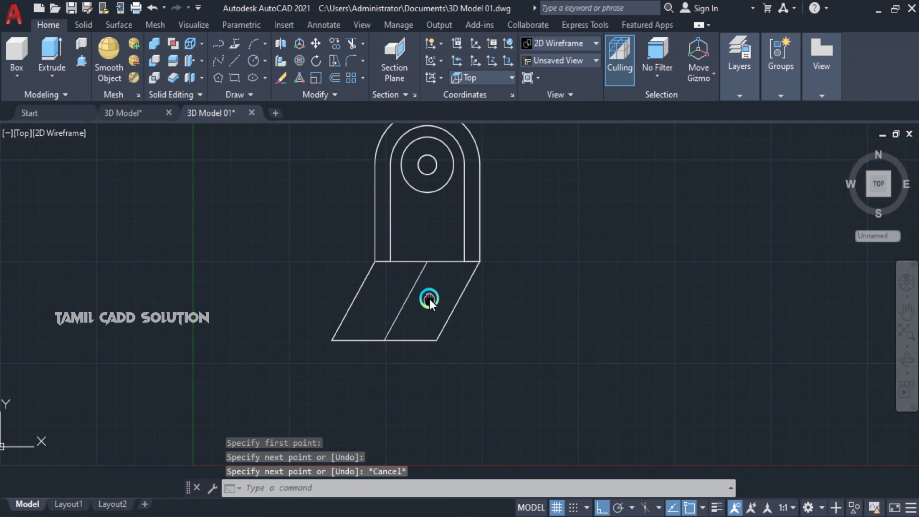
{"action": "scroll", "coordinate": [430, 299], "scroll_direction": "up", "scroll_amount": 1}
{"action": "left_click", "coordinate": [687, 504]}
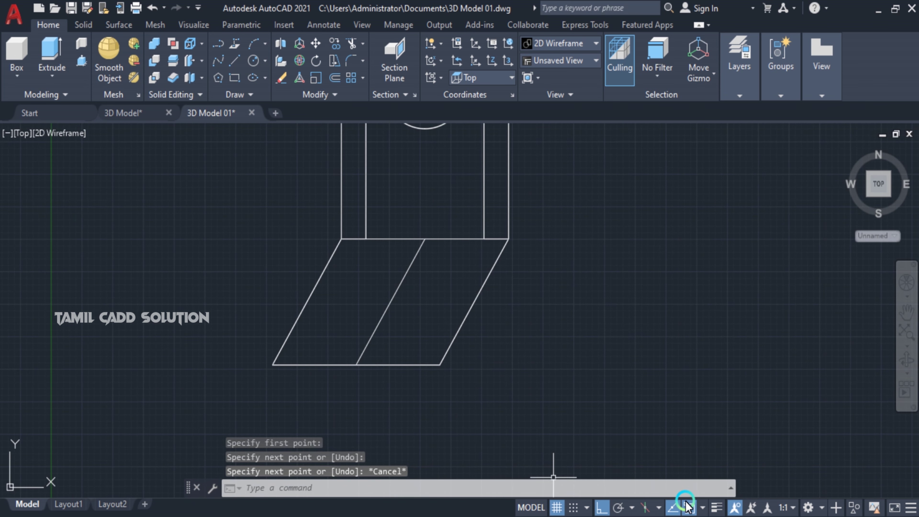
{"action": "left_click", "coordinate": [601, 508]}
{"action": "left_click", "coordinate": [294, 515]}
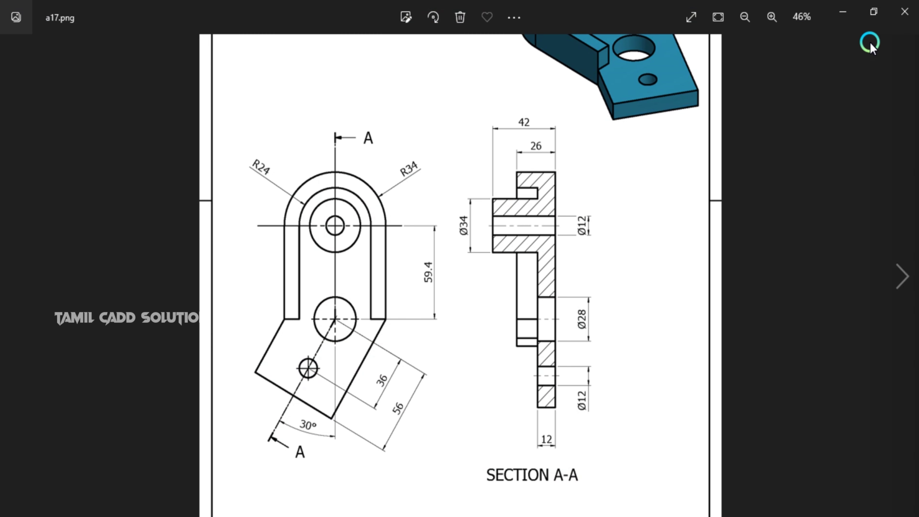
Step: Minimize the a17.png reference in Photos and begin another line in AutoCAD
{"action": "left_click", "coordinate": [845, 15]}
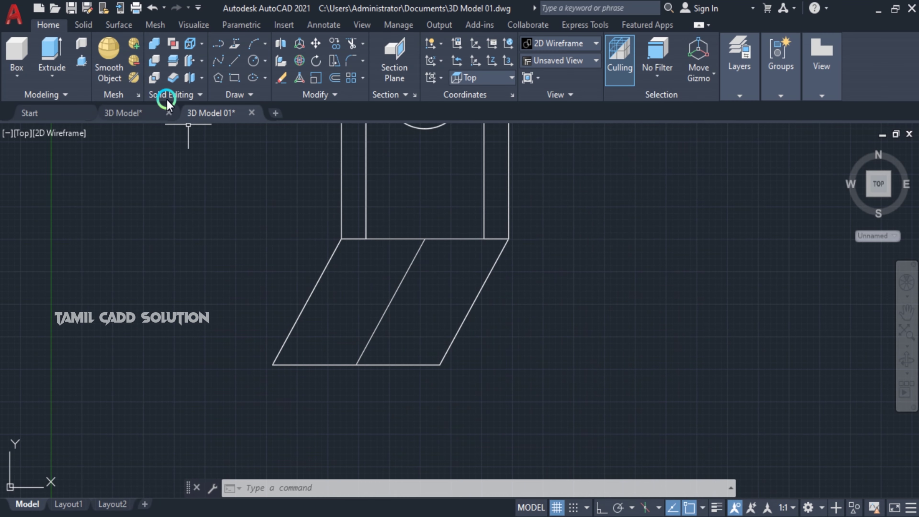
{"action": "left_click", "coordinate": [233, 61]}
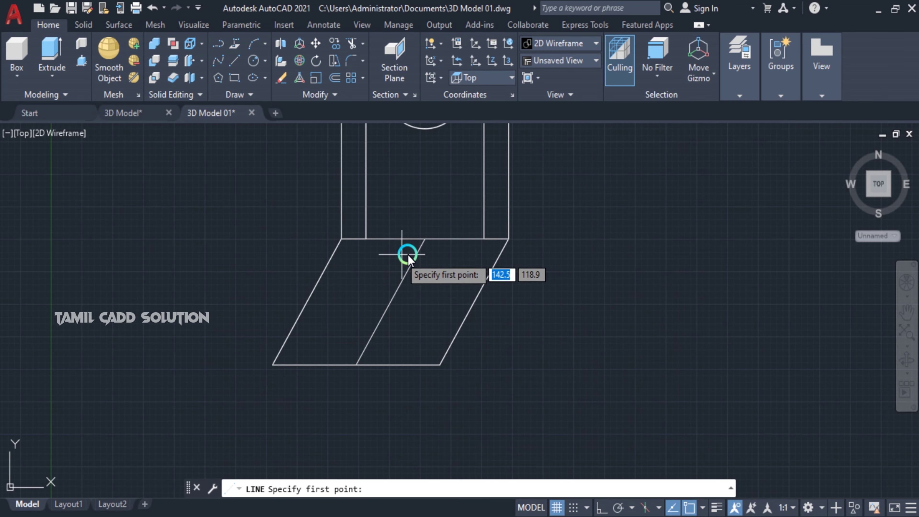
Step: Draw a 36-long line across the plate and delete the full-length slanted line
{"action": "left_click", "coordinate": [425, 238]}
{"action": "left_click", "coordinate": [356, 365]}
{"action": "type", "text": "36"}
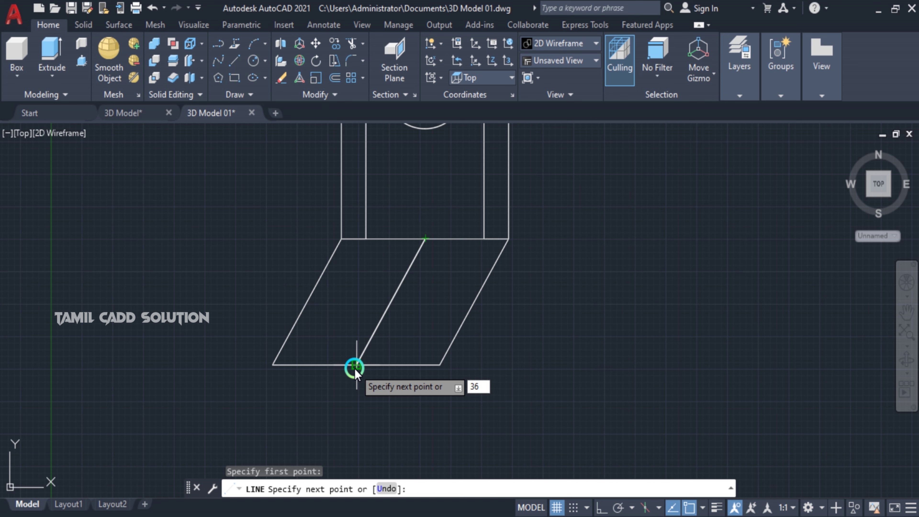
{"action": "key", "text": "Return"}
{"action": "key", "text": "Escape"}
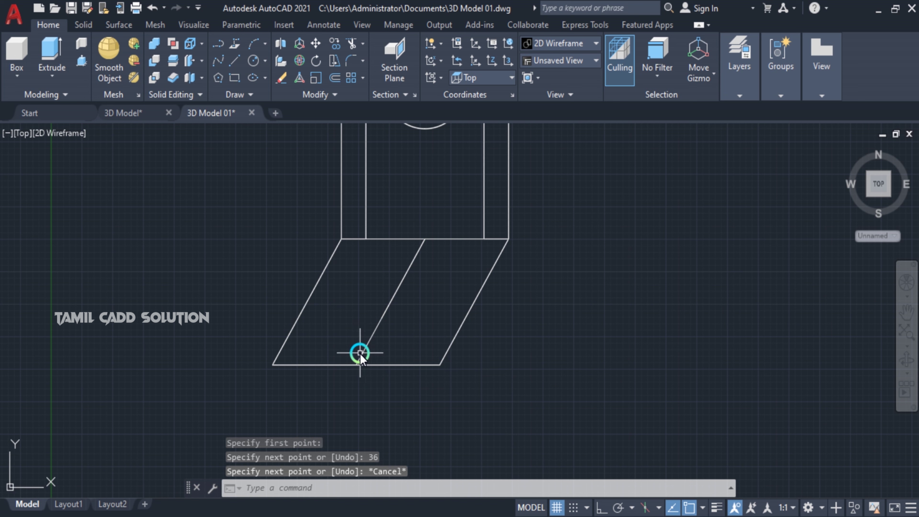
{"action": "left_click", "coordinate": [360, 353]}
{"action": "key", "text": "Delete"}
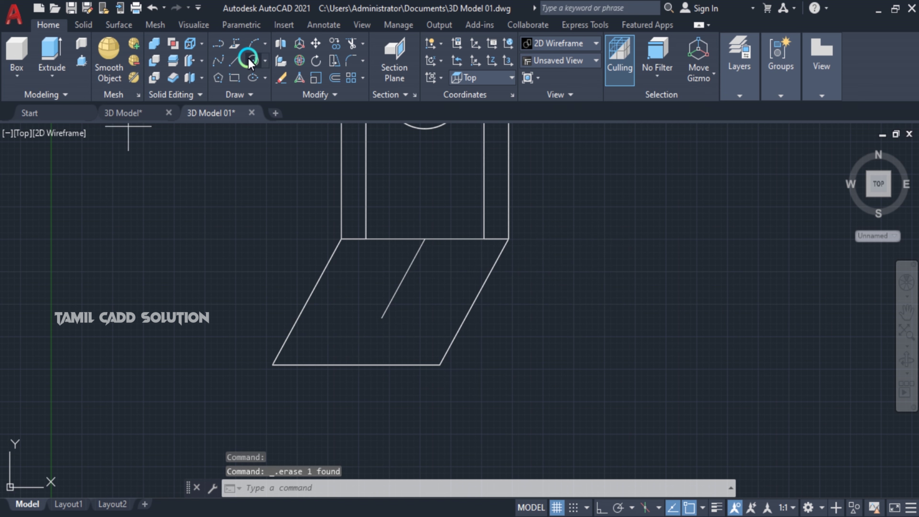
Step: Add a radius-6 circle at the short line's lower end and a 28-diameter circle at its top
{"action": "left_click", "coordinate": [382, 318]}
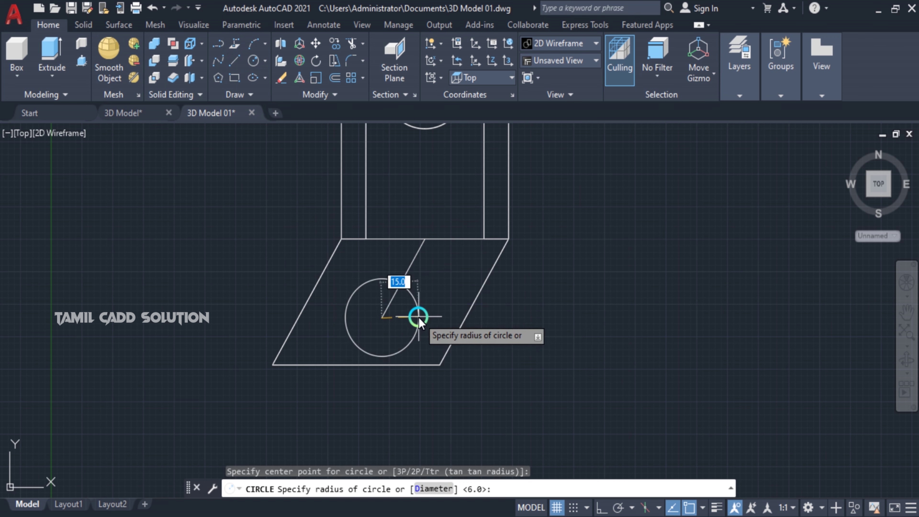
{"action": "type", "text": "6"}
{"action": "key", "text": "Return"}
{"action": "left_click", "coordinate": [252, 63]}
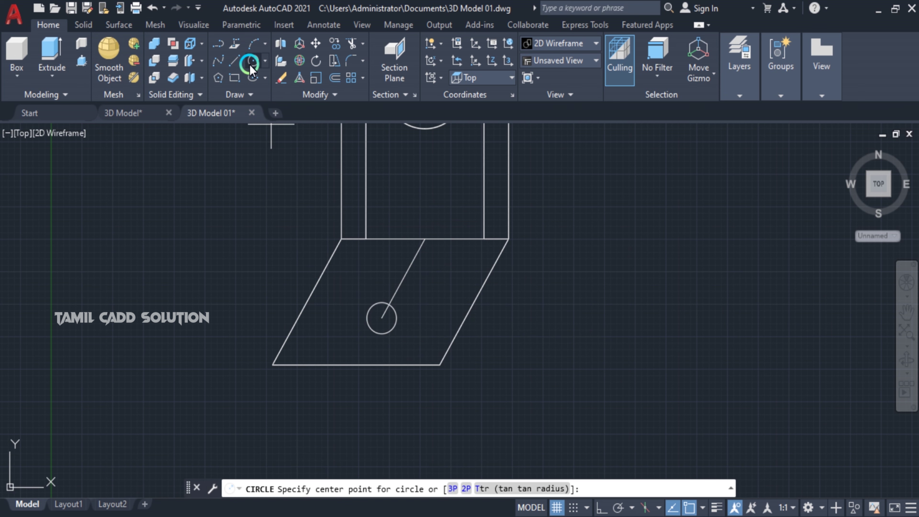
{"action": "left_click", "coordinate": [426, 239]}
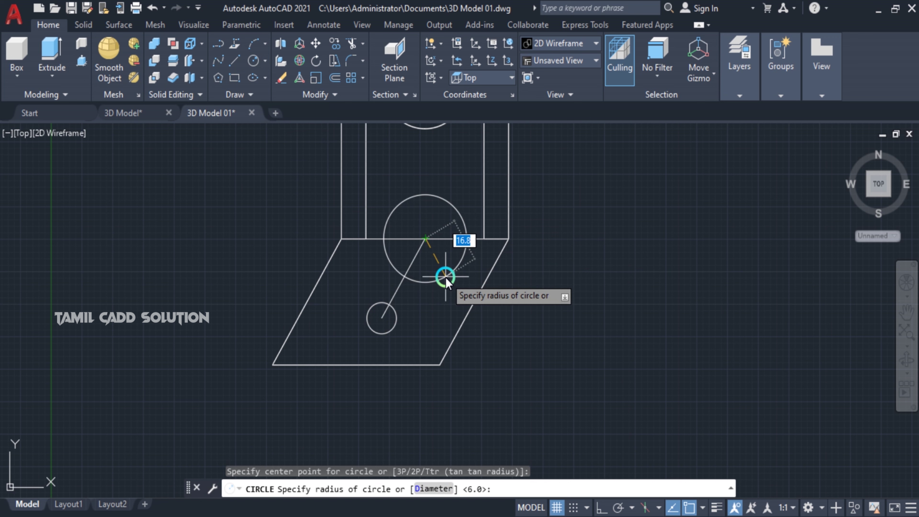
{"action": "type", "text": "d"}
{"action": "key", "text": "Return"}
{"action": "type", "text": "28"}
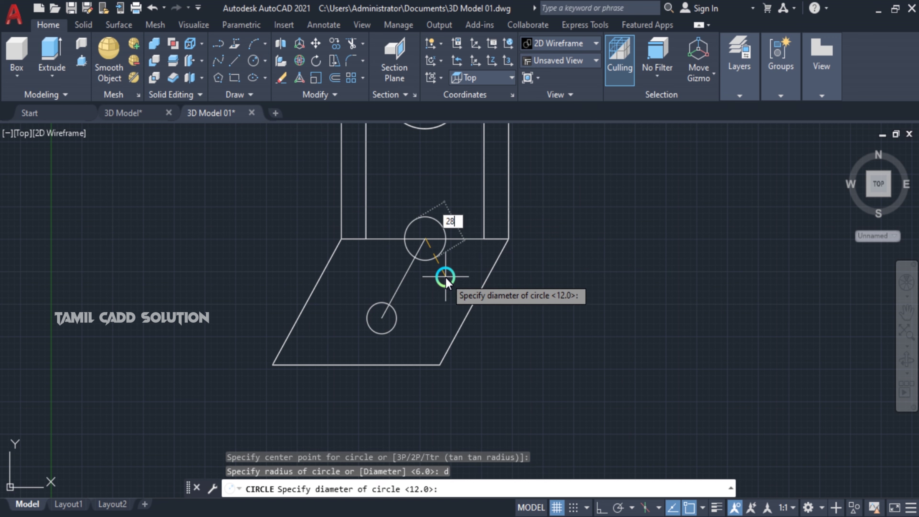
{"action": "key", "text": "Return"}
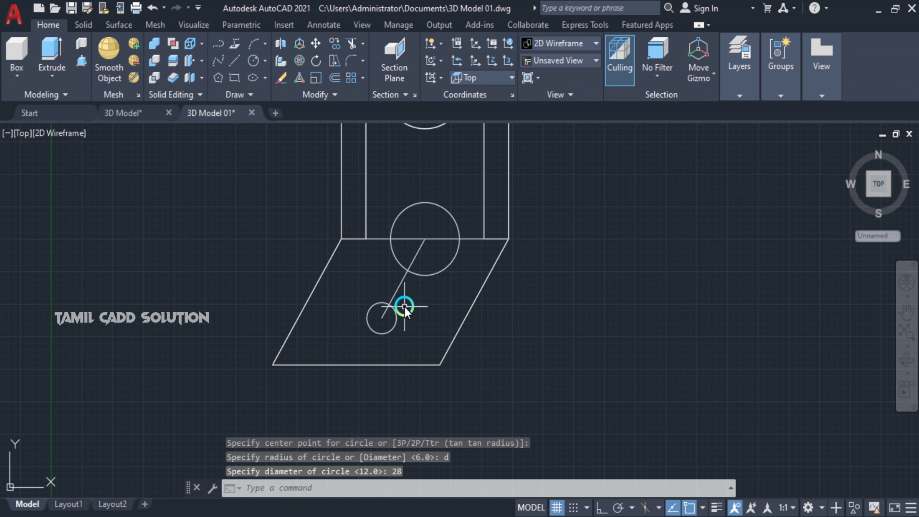
Step: Erase the diagonal and horizontal construction lines
{"action": "left_click", "coordinate": [399, 286]}
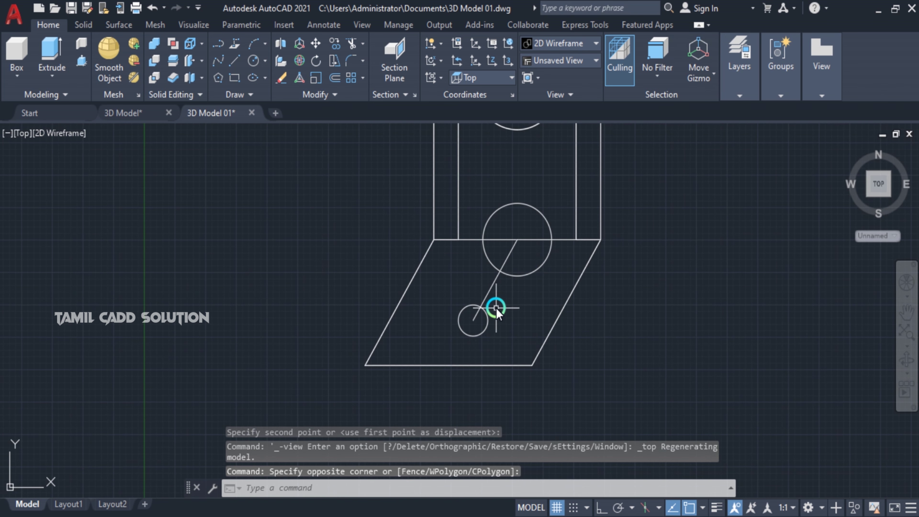
{"action": "left_click", "coordinate": [492, 312]}
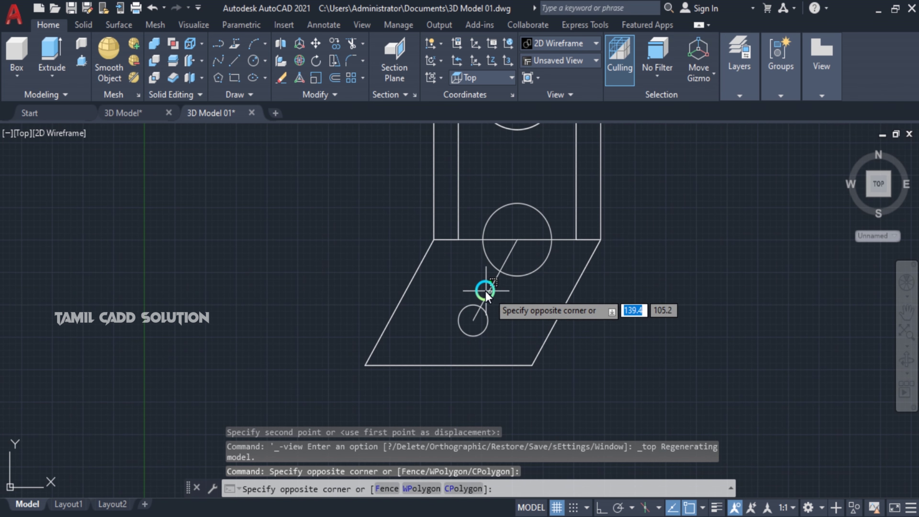
{"action": "left_click", "coordinate": [481, 277]}
{"action": "key", "text": "Delete"}
{"action": "left_click", "coordinate": [477, 240]}
{"action": "key", "text": "Delete"}
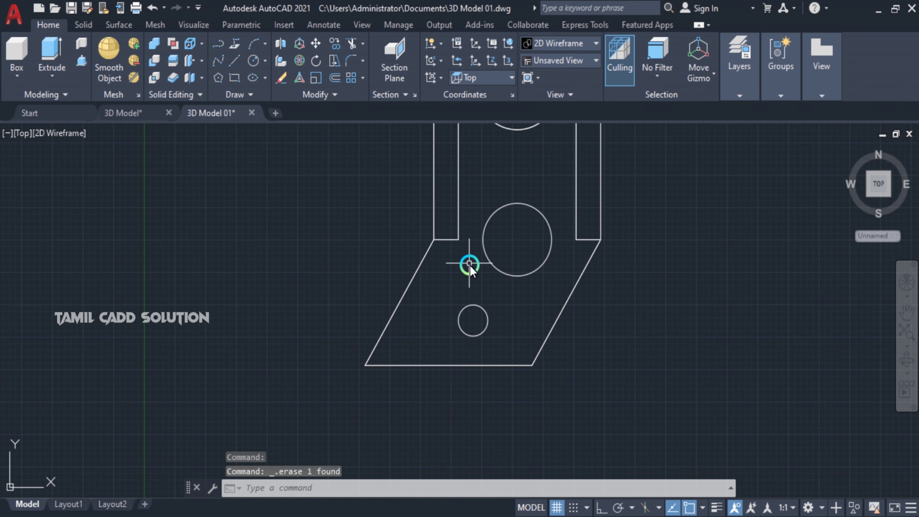
{"action": "middle_click_drag", "start_coordinate": [517, 256], "coordinate": [487, 299]}
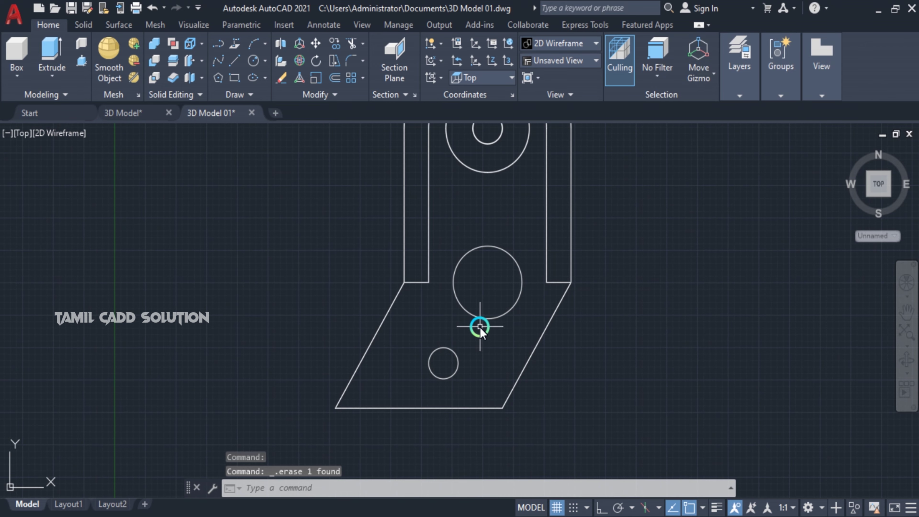
Step: Display the bracket in Realistic shading from the SW Isometric view
{"action": "left_click", "coordinate": [65, 133]}
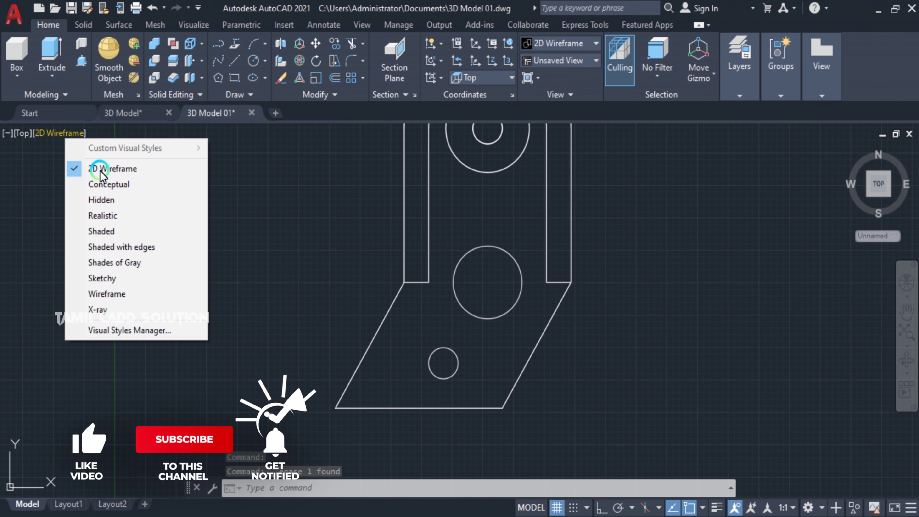
{"action": "left_click", "coordinate": [113, 219]}
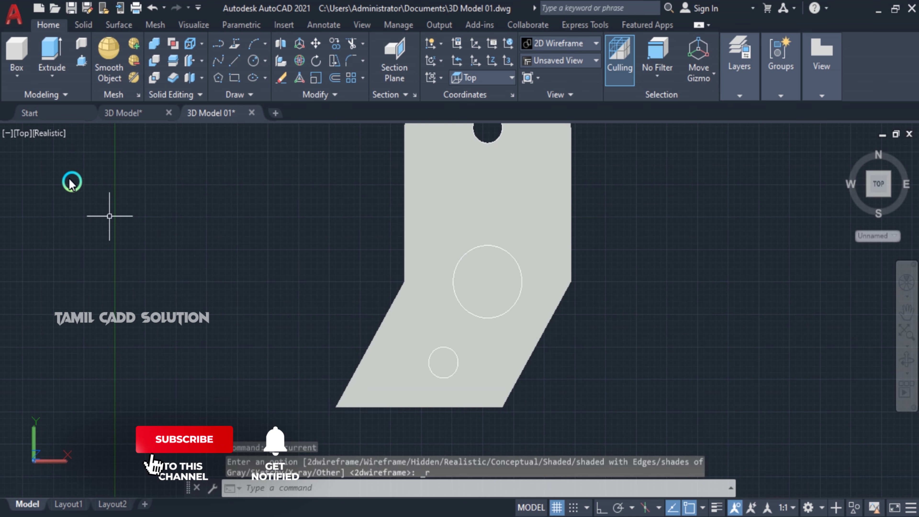
{"action": "left_click", "coordinate": [21, 133]}
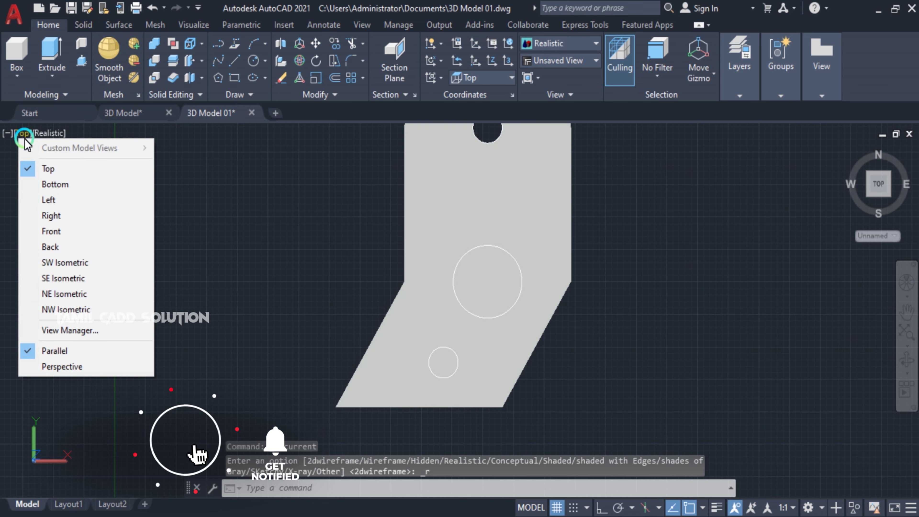
{"action": "left_click", "coordinate": [65, 262]}
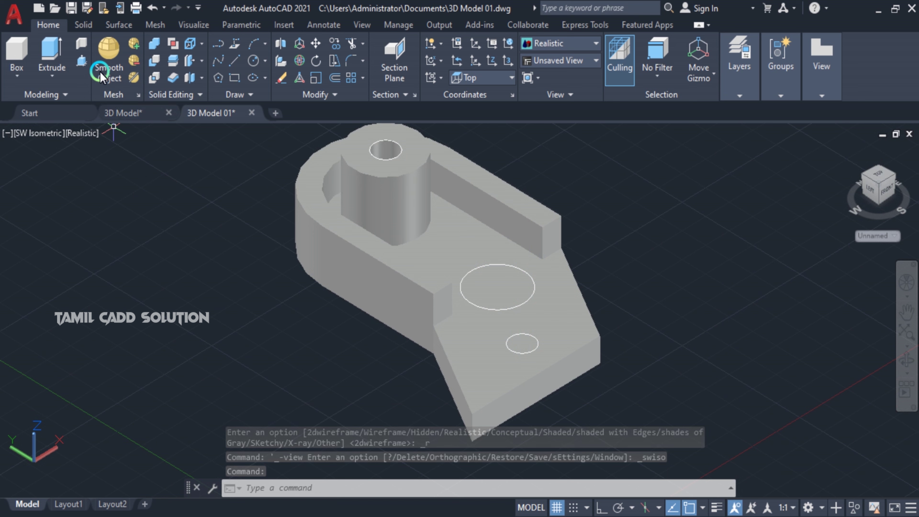
{"action": "left_click", "coordinate": [58, 47]}
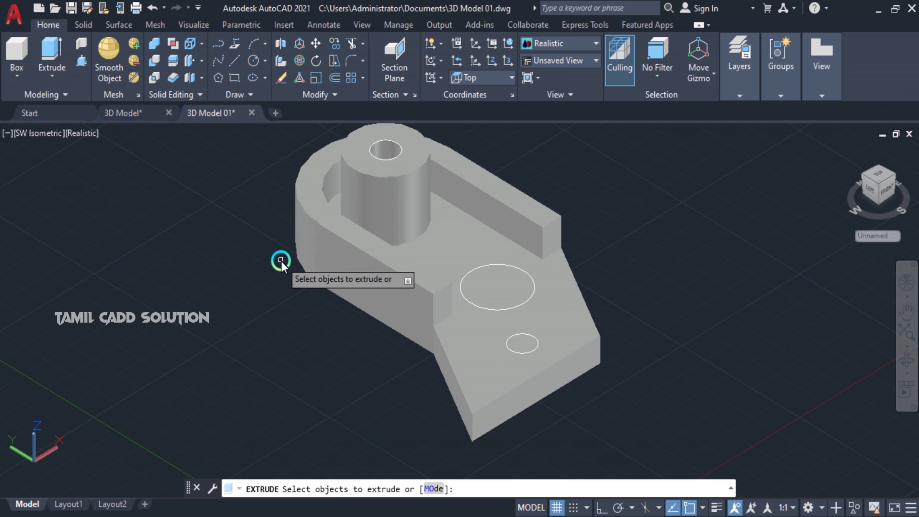
Step: Extrude the two plate circles 12 units into cylinders
{"action": "left_click", "coordinate": [278, 241]}
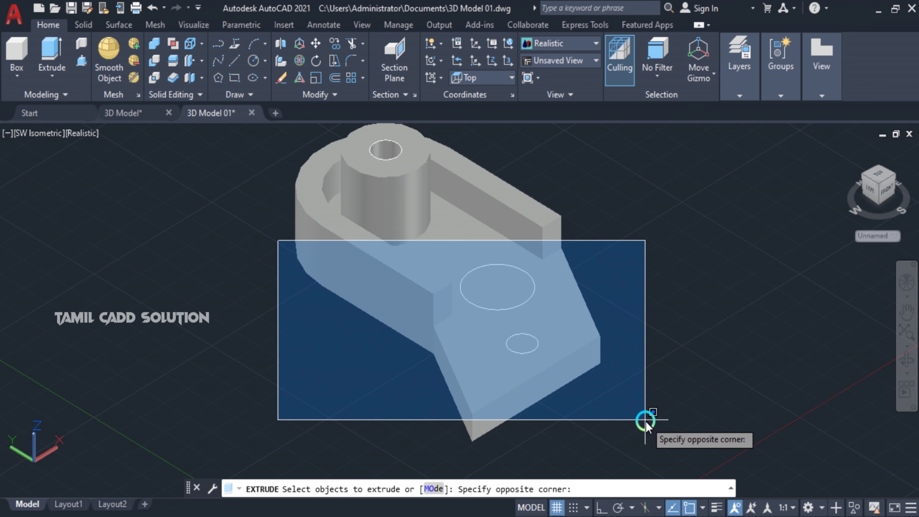
{"action": "left_click", "coordinate": [644, 410]}
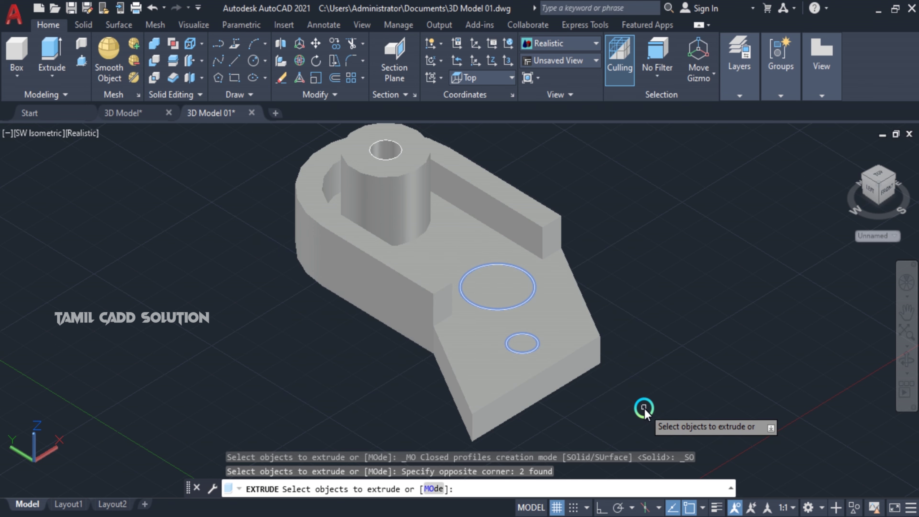
{"action": "right_click", "coordinate": [668, 222]}
{"action": "left_click", "coordinate": [697, 231]}
{"action": "type", "text": "12"}
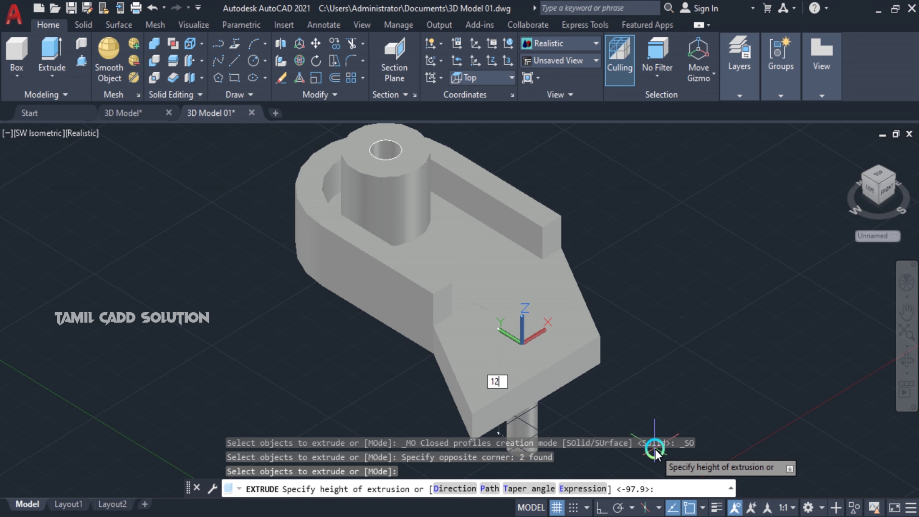
{"action": "key", "text": "Return"}
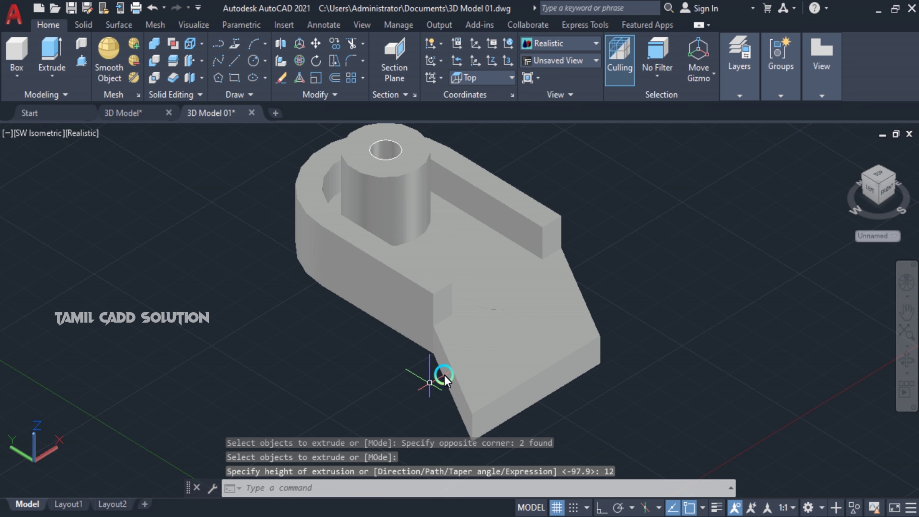
Step: Switch the model to 2D Wireframe to inspect the new cylinders
{"action": "left_click", "coordinate": [258, 264]}
{"action": "left_click", "coordinate": [693, 425]}
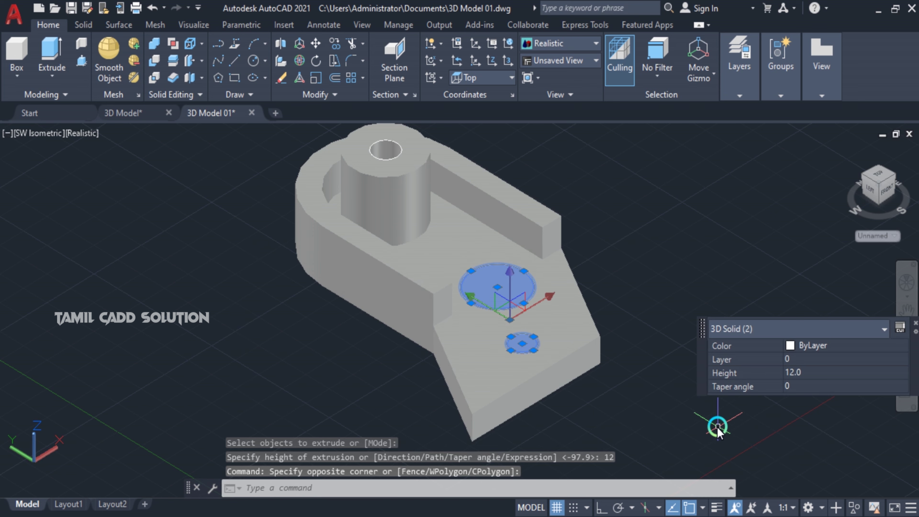
{"action": "middle_click_drag", "start_coordinate": [566, 383], "coordinate": [570, 388], "text": "shift"}
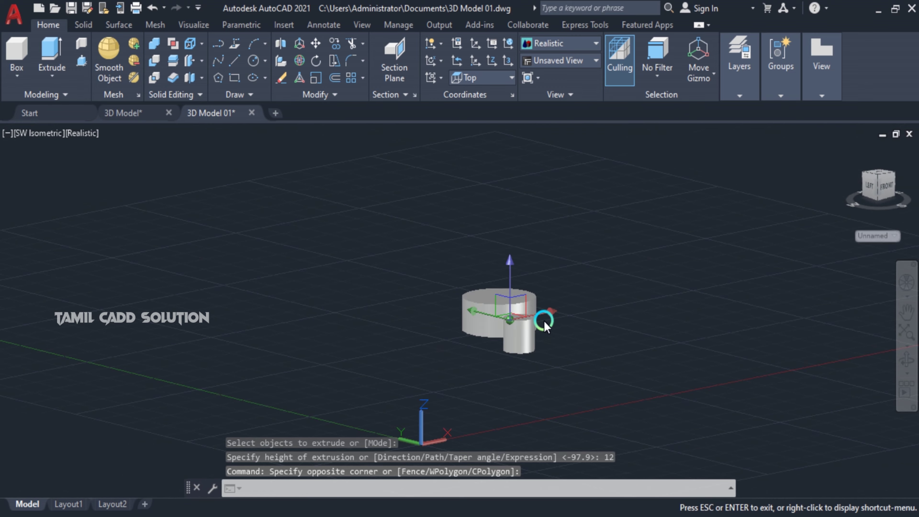
{"action": "key", "text": "Escape"}
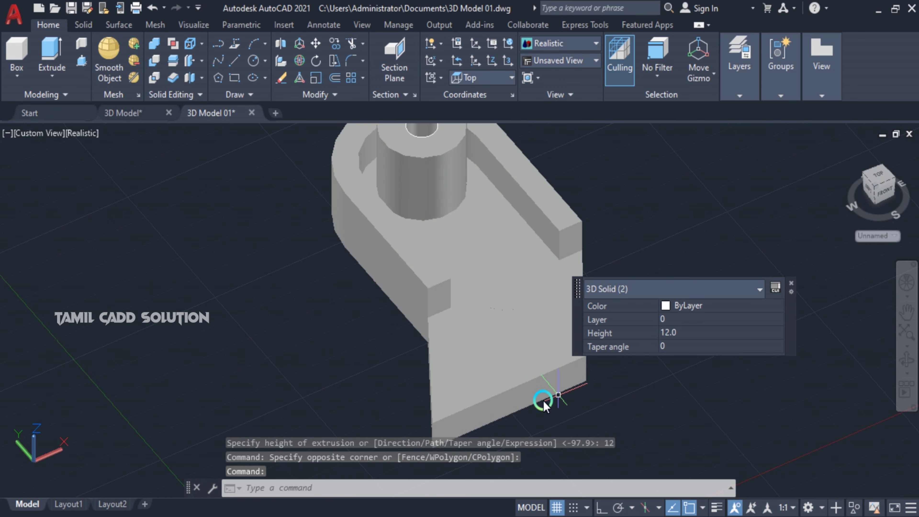
{"action": "left_click", "coordinate": [84, 133]}
{"action": "left_click", "coordinate": [117, 170]}
{"action": "mouse_move", "coordinate": [538, 362]}
{"action": "middle_mouse_down", "text": "shift"}
{"action": "mouse_move", "coordinate": [577, 330]}
{"action": "mouse_move", "coordinate": [599, 333]}
{"action": "mouse_move", "coordinate": [527, 342]}
{"action": "middle_mouse_up", "text": "shift"}
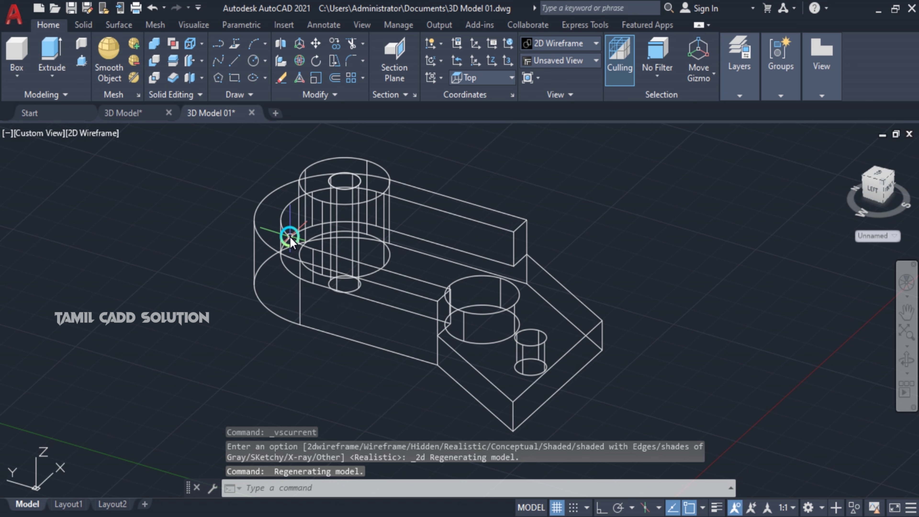
Step: Subtract the large and small cylinders from the main bracket solid
{"action": "left_click", "coordinate": [151, 64]}
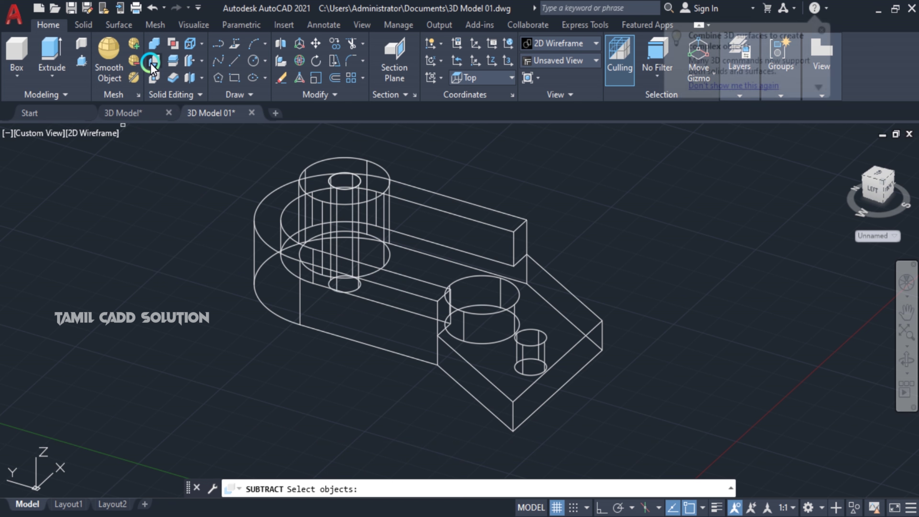
{"action": "left_click", "coordinate": [406, 292]}
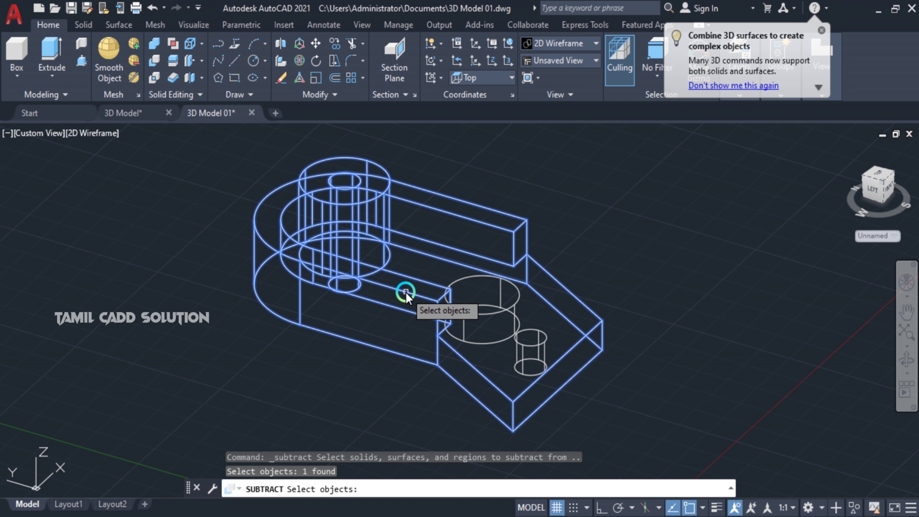
{"action": "key", "text": "Return"}
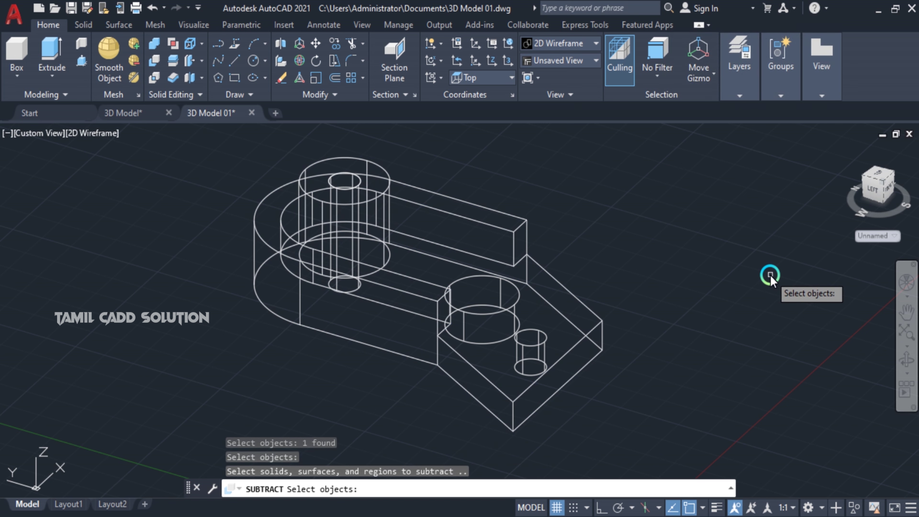
{"action": "left_click", "coordinate": [500, 344]}
{"action": "left_click", "coordinate": [516, 341]}
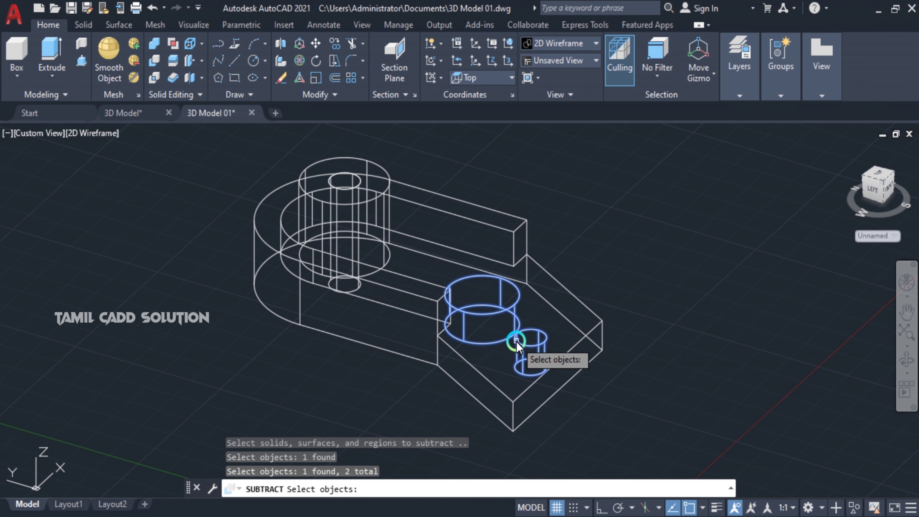
{"action": "key", "text": "Return"}
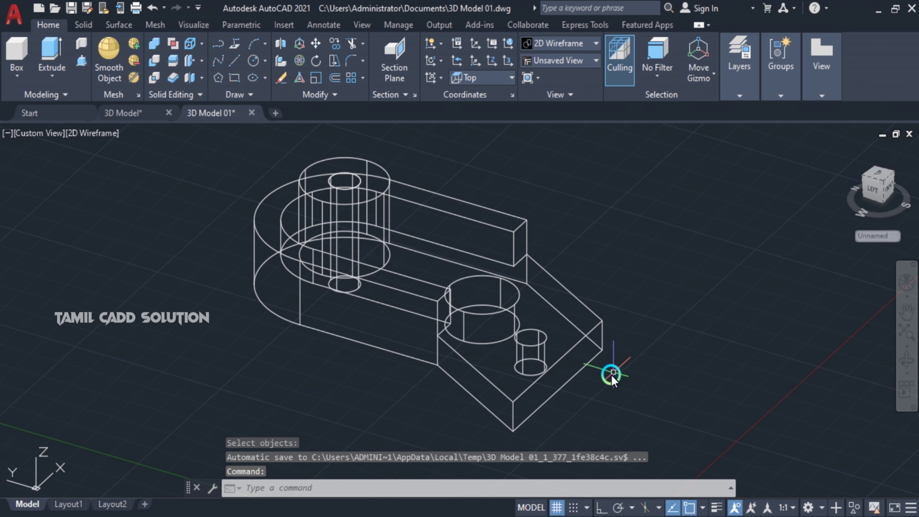
{"action": "mouse_move", "coordinate": [612, 376]}
{"action": "middle_mouse_down", "text": "shift"}
{"action": "mouse_move", "coordinate": [544, 386]}
{"action": "mouse_move", "coordinate": [596, 329]}
{"action": "middle_mouse_up", "text": "shift"}
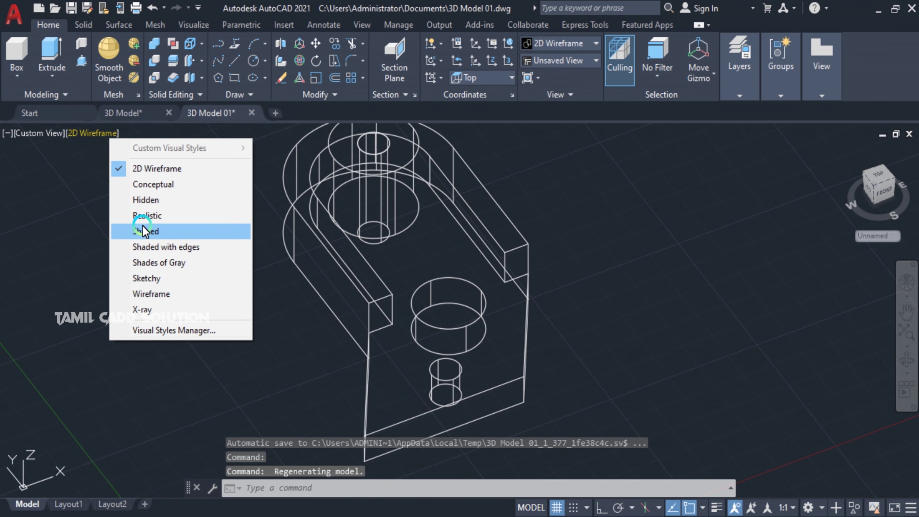
Step: Apply Realistic shading, orbit to a lower front view, and delete the stray circle
{"action": "left_click", "coordinate": [142, 216]}
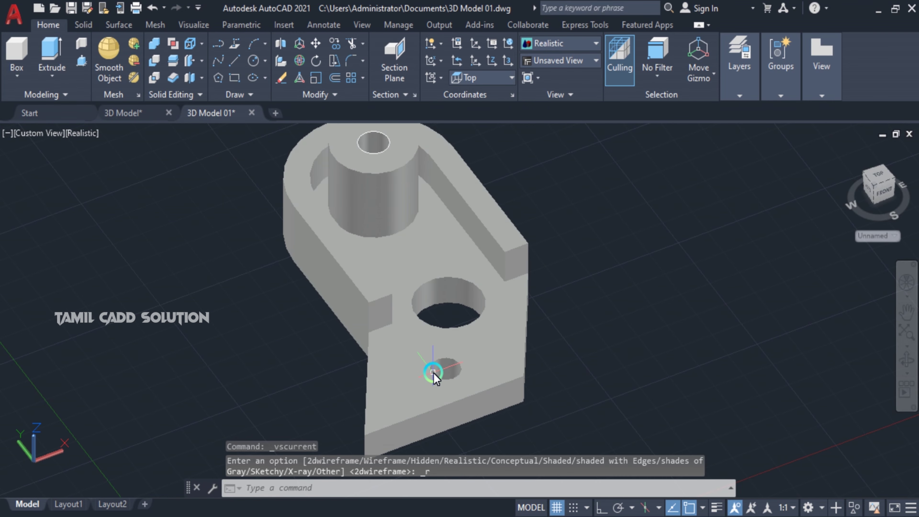
{"action": "mouse_move", "coordinate": [434, 373]}
{"action": "middle_mouse_down", "text": "shift"}
{"action": "mouse_move", "coordinate": [444, 341]}
{"action": "mouse_move", "coordinate": [486, 425]}
{"action": "mouse_move", "coordinate": [419, 376]}
{"action": "mouse_move", "coordinate": [558, 322]}
{"action": "mouse_move", "coordinate": [459, 287]}
{"action": "middle_mouse_up", "text": "shift"}
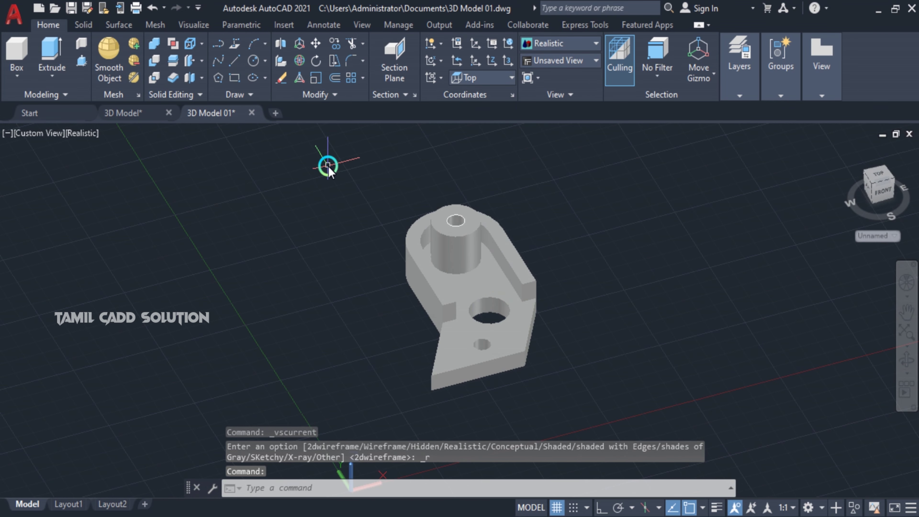
{"action": "left_click", "coordinate": [326, 165]}
{"action": "left_click", "coordinate": [647, 366]}
{"action": "key", "text": "Delete"}
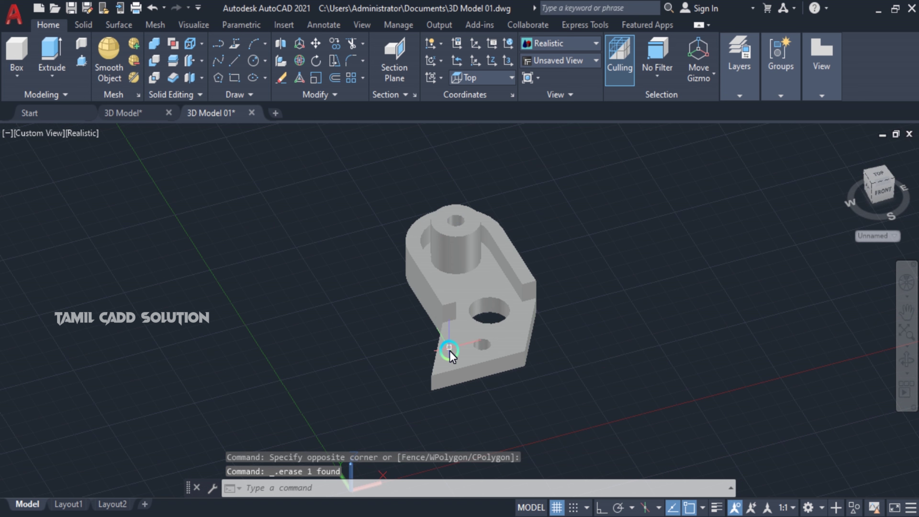
Step: Set the bracket solid's color to Cyan in Quick Properties and orbit to review it
{"action": "left_click", "coordinate": [344, 191]}
{"action": "left_click", "coordinate": [606, 428]}
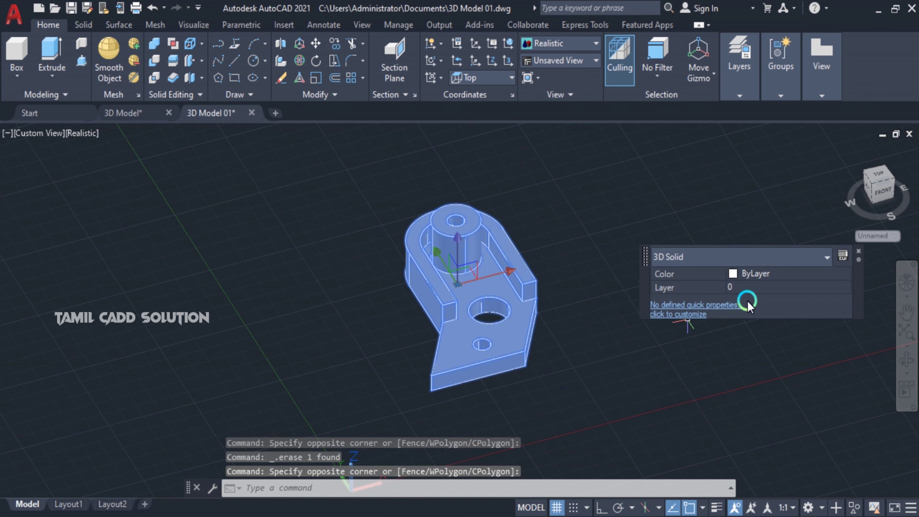
{"action": "left_click", "coordinate": [771, 272]}
{"action": "left_click", "coordinate": [751, 347]}
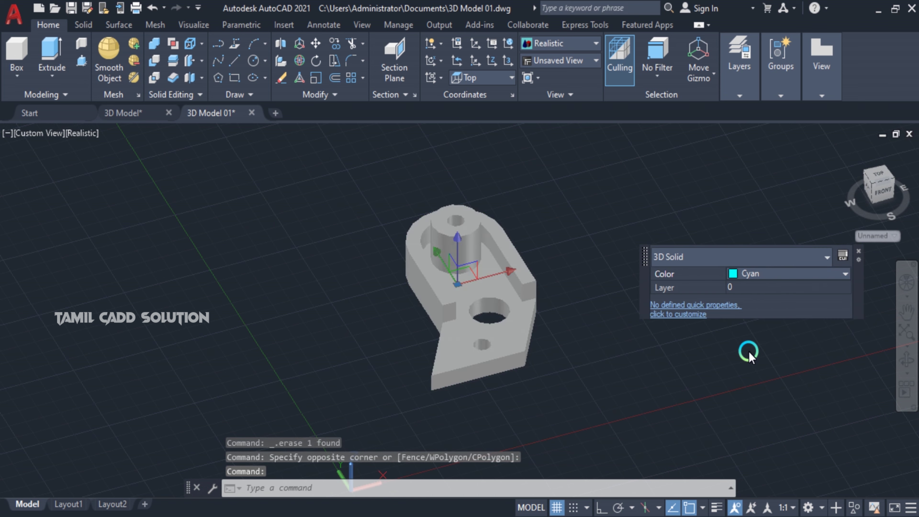
{"action": "key", "text": "Escape"}
{"action": "mouse_move", "coordinate": [513, 400]}
{"action": "middle_mouse_down", "text": "shift"}
{"action": "mouse_move", "coordinate": [529, 349]}
{"action": "mouse_move", "coordinate": [525, 374]}
{"action": "mouse_move", "coordinate": [468, 415]}
{"action": "mouse_move", "coordinate": [529, 382]}
{"action": "middle_mouse_up", "text": "shift"}
{"action": "mouse_move", "coordinate": [540, 245]}
{"action": "middle_mouse_down", "text": "shift"}
{"action": "mouse_move", "coordinate": [556, 249]}
{"action": "mouse_move", "coordinate": [386, 476]}
{"action": "middle_mouse_up", "text": "shift"}
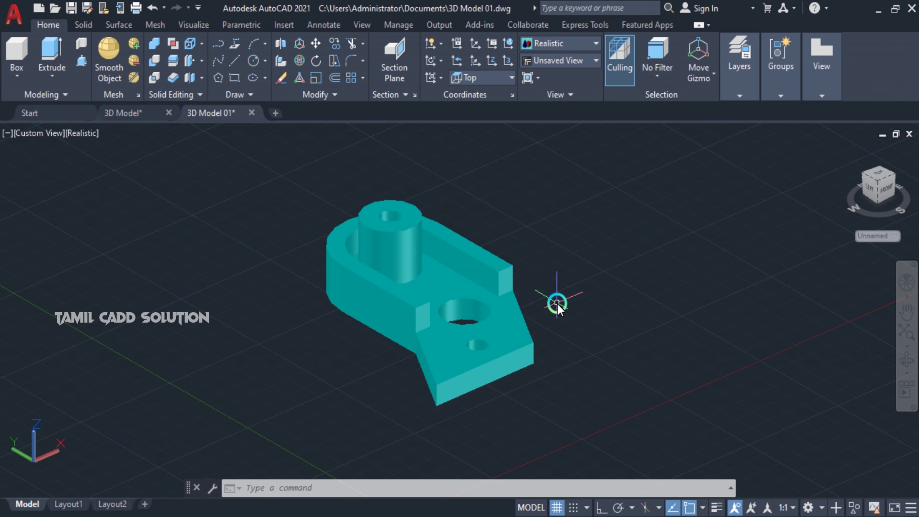
{"action": "mouse_move", "coordinate": [558, 304]}
{"action": "middle_mouse_down", "text": "shift"}
{"action": "mouse_move", "coordinate": [470, 372]}
{"action": "mouse_move", "coordinate": [410, 334]}
{"action": "mouse_move", "coordinate": [359, 362]}
{"action": "mouse_move", "coordinate": [452, 369]}
{"action": "mouse_move", "coordinate": [448, 401]}
{"action": "mouse_move", "coordinate": [525, 345]}
{"action": "middle_mouse_up", "text": "shift"}
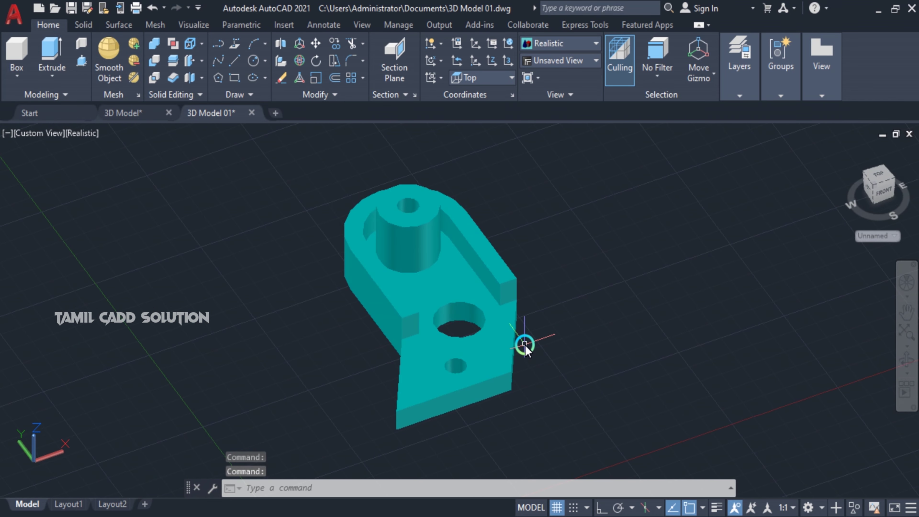